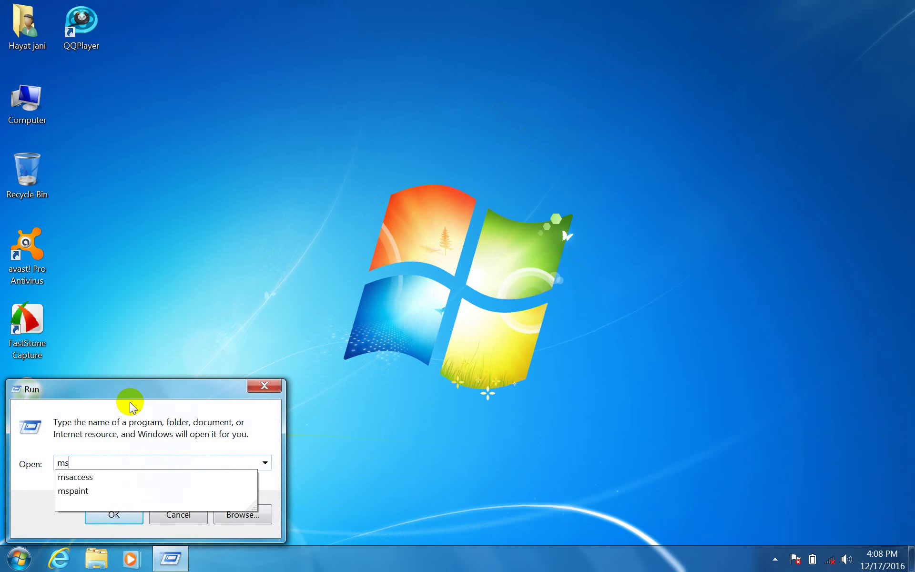
- Launch Microsoft Access by running the msaccess command
text(access)
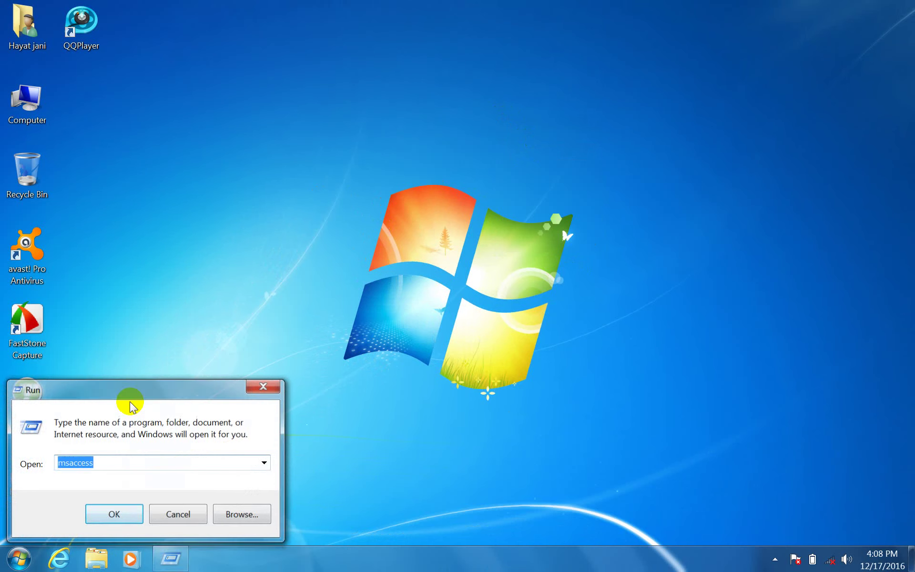
key(Return)
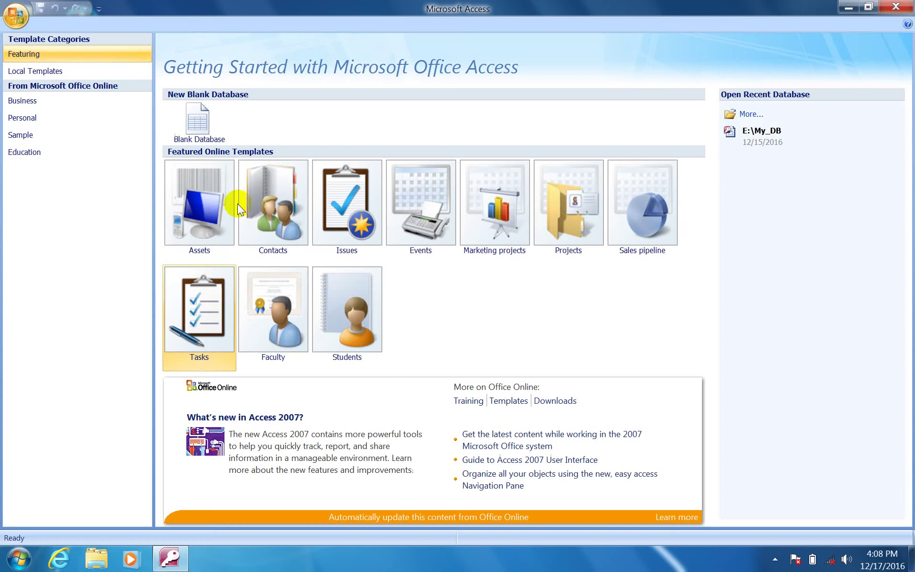
- Try to open the recent database E:\My_DB and dismiss the resulting message
click(759, 141)
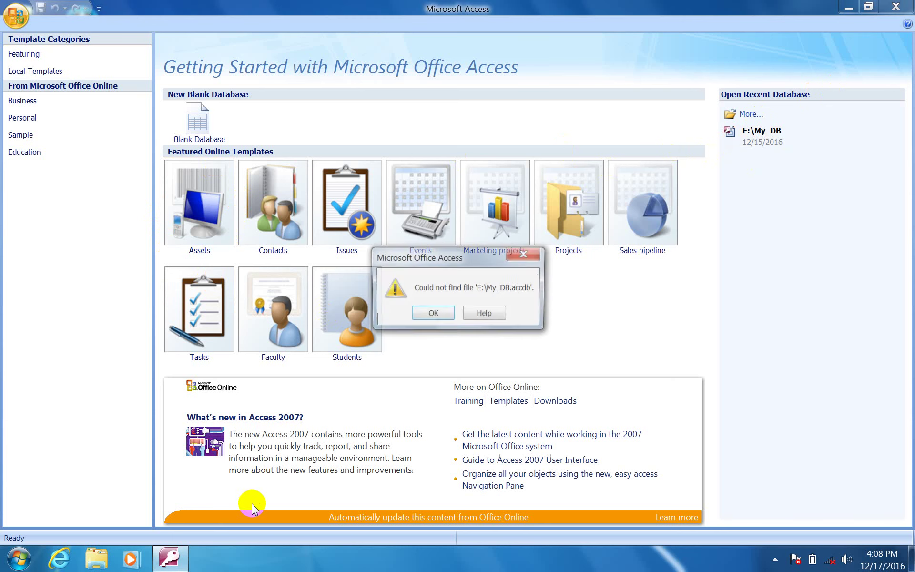
click(433, 313)
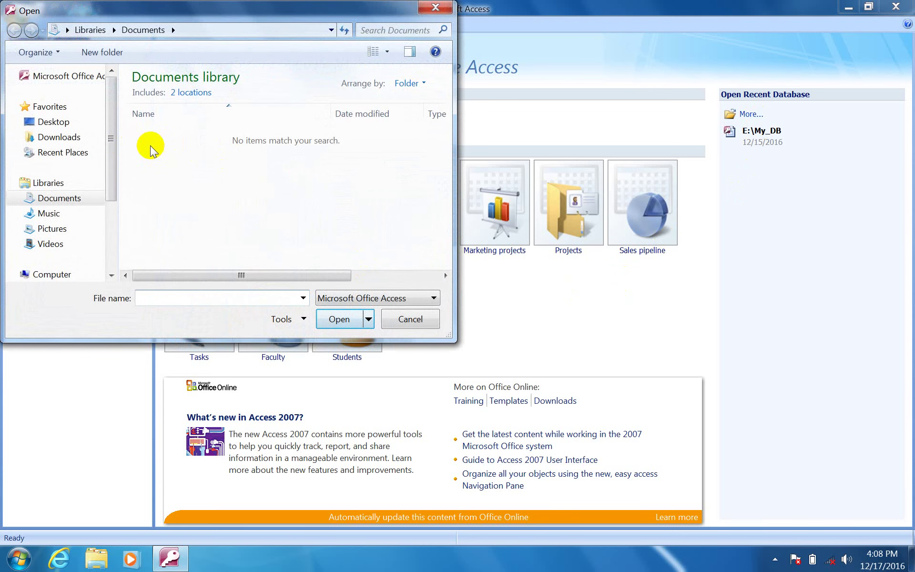
- Look through local drives C:, D:, E: and F: for an existing Access database, and leave without opening a file
scroll(117, 147, down, 2)
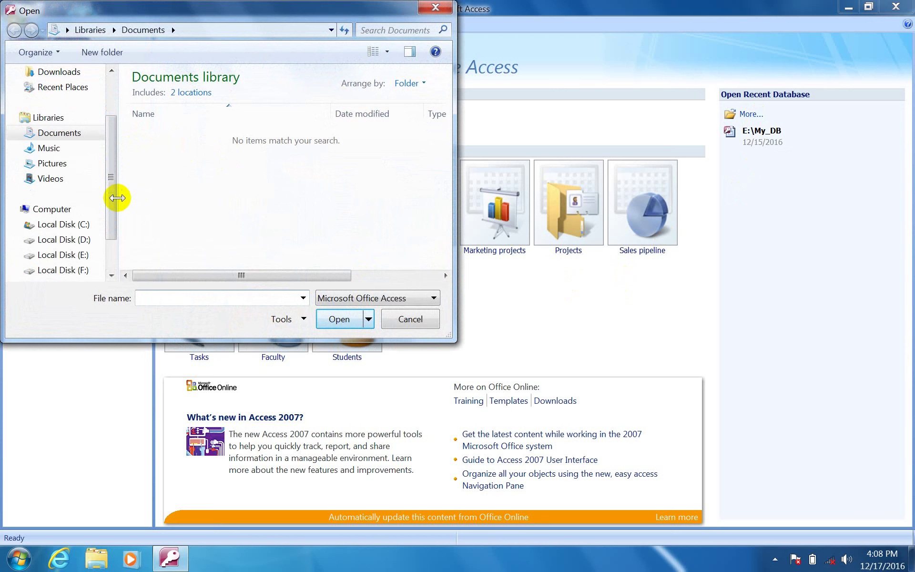
scroll(114, 204, down, 2)
scroll(119, 247, up, 1)
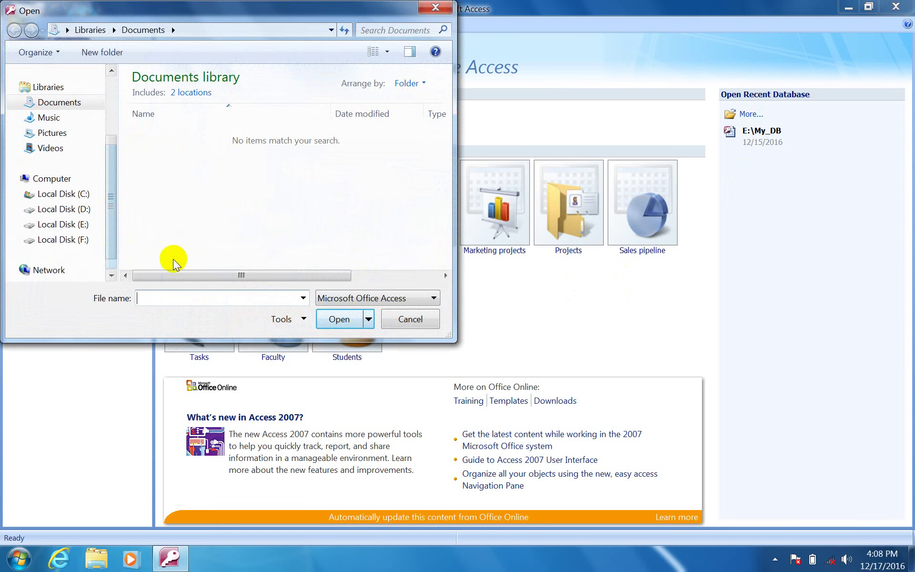
click(45, 210)
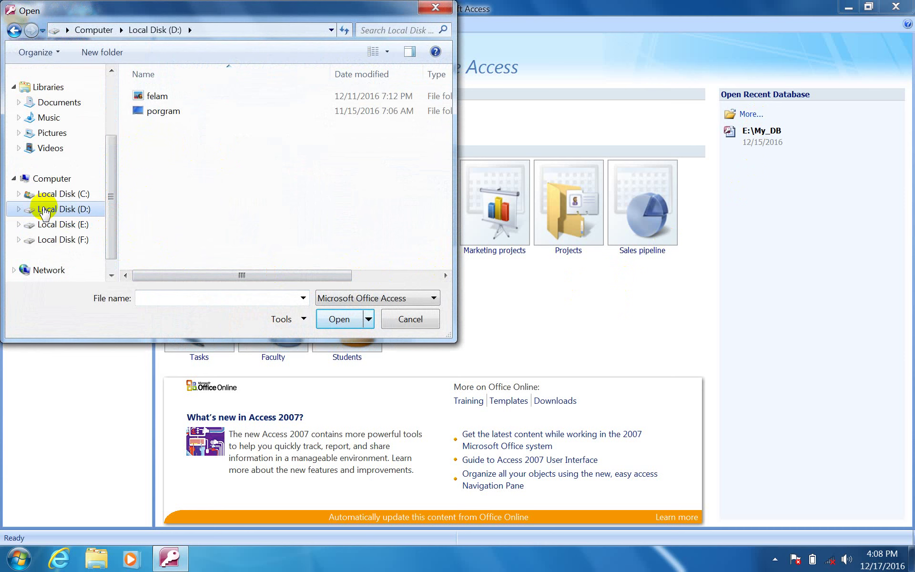
scroll(113, 200, down, 1)
scroll(113, 200, up, 1)
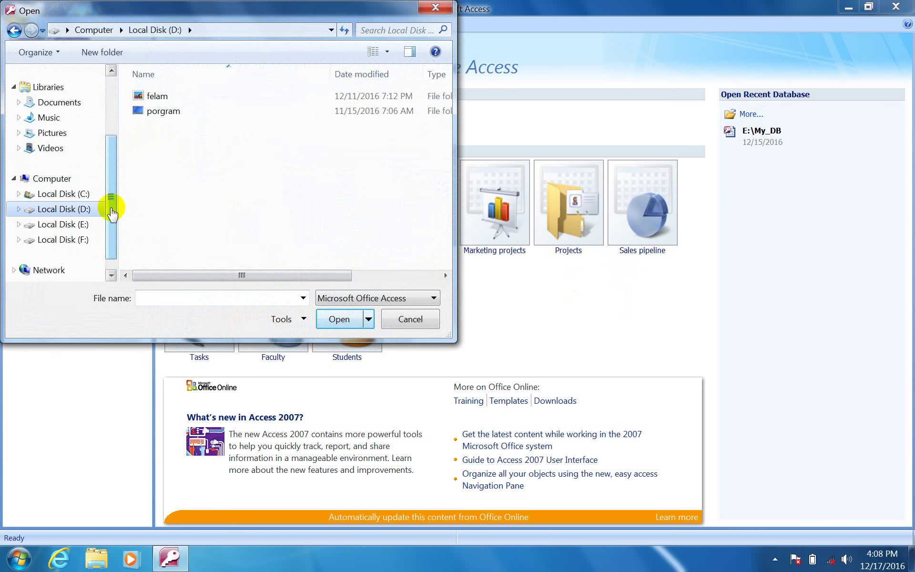
click(68, 225)
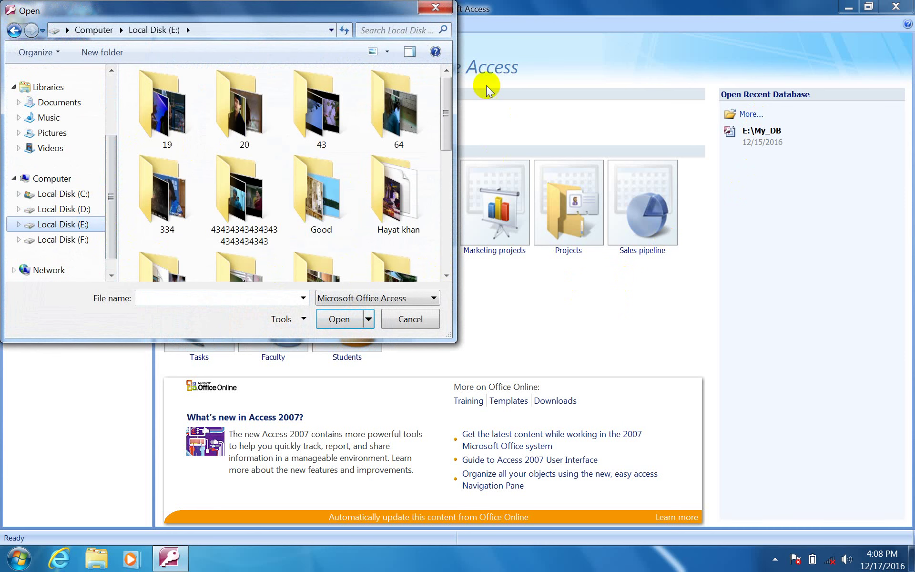
drag(445, 110, 431, 78)
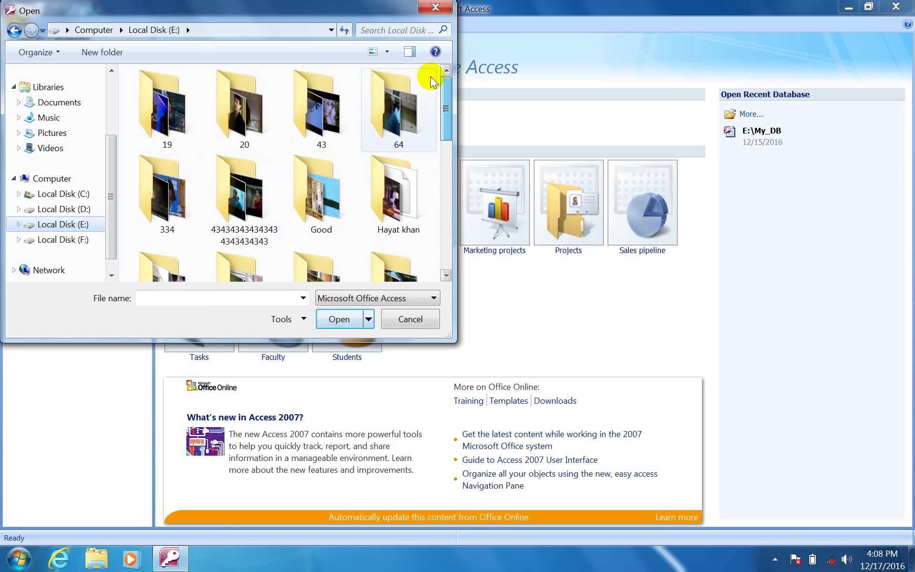
click(90, 239)
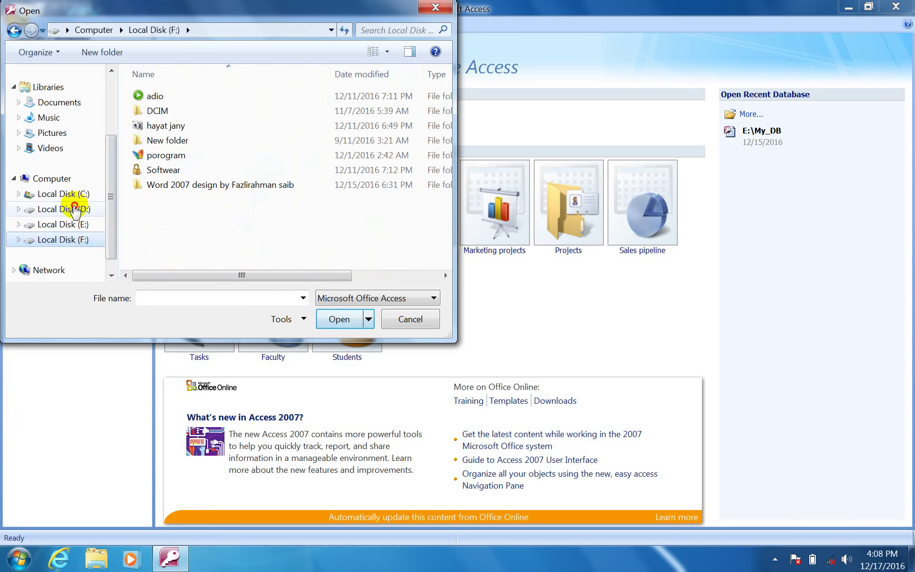
click(74, 209)
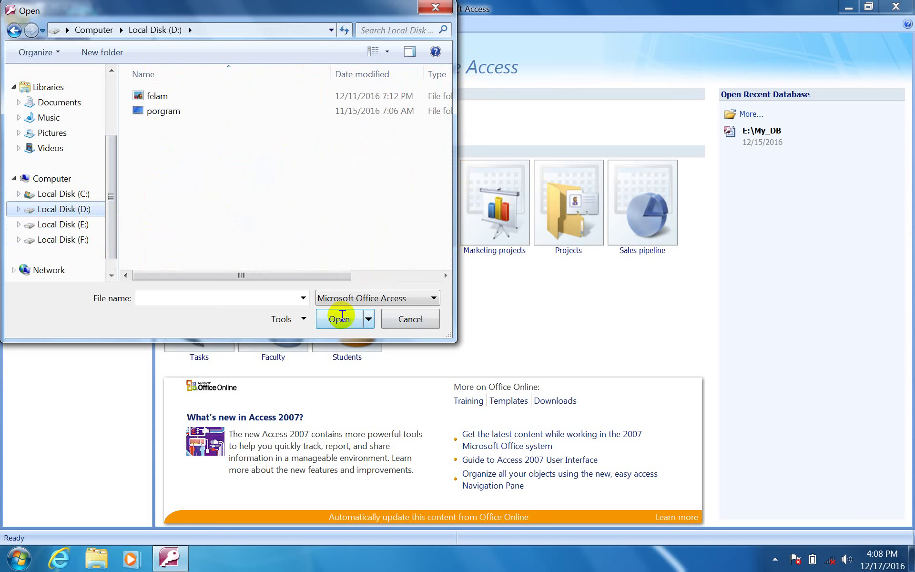
click(89, 194)
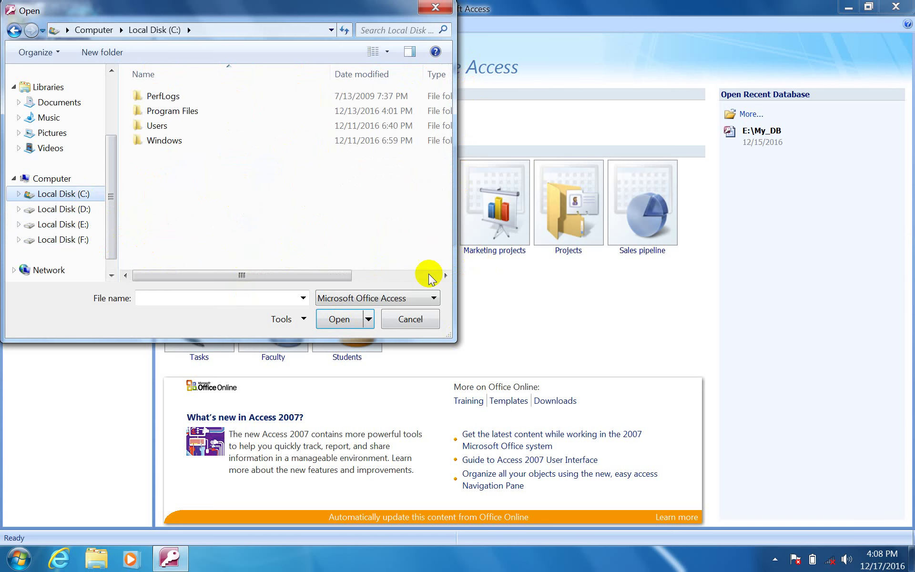
click(84, 224)
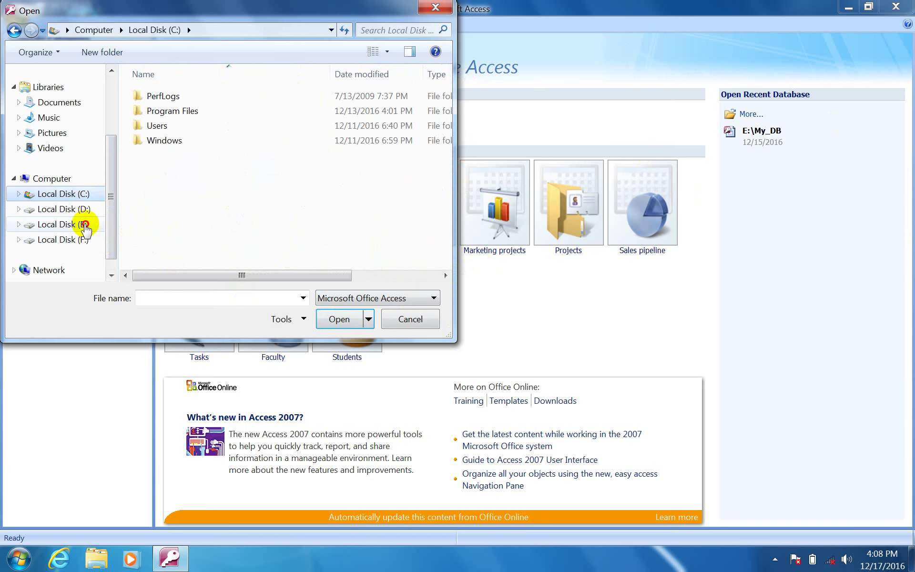
drag(442, 112, 441, 247)
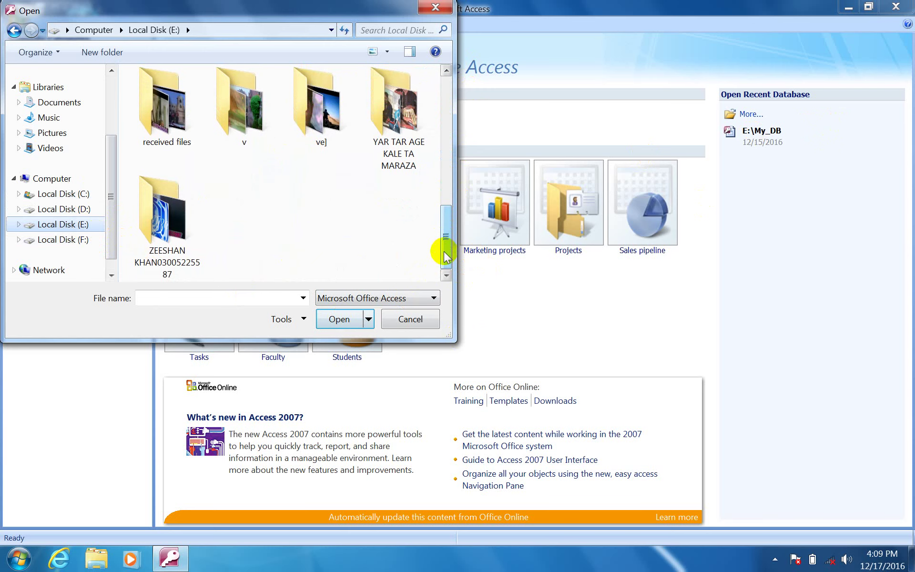
click(408, 320)
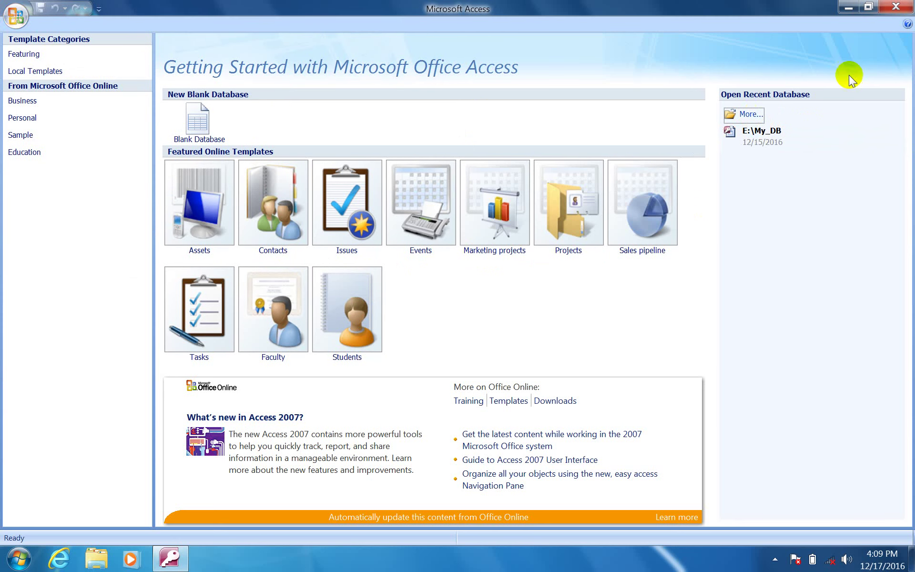
- Create a blank database with the file name Database1 and close its initial empty table
click(188, 124)
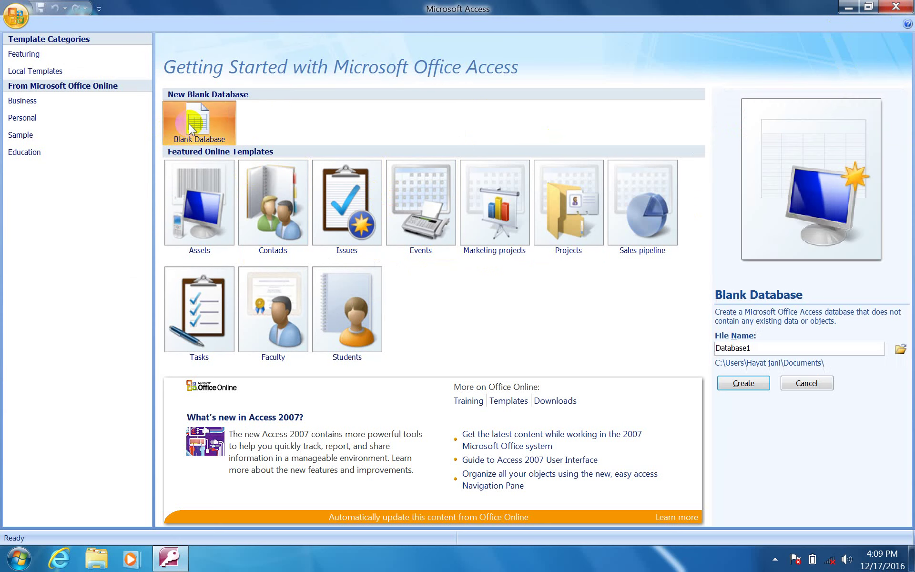
click(744, 384)
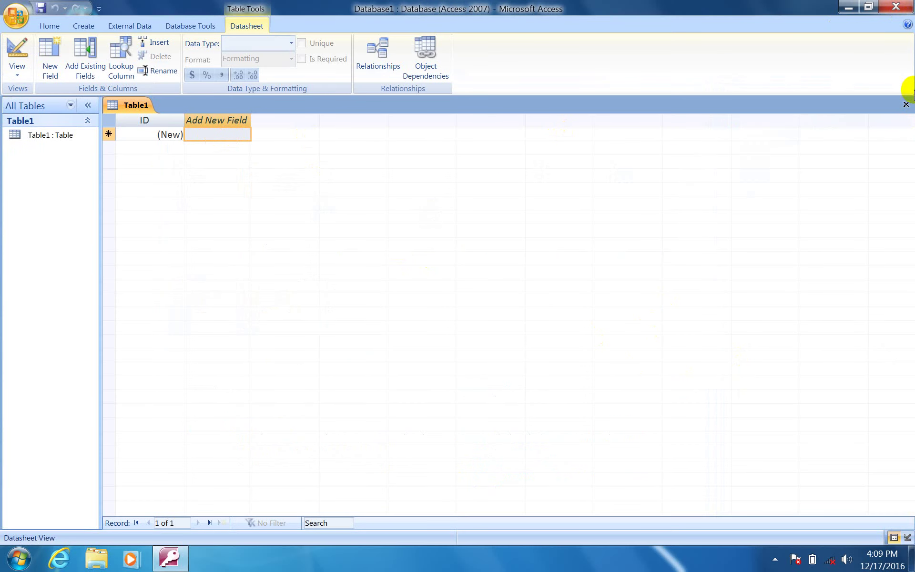
click(905, 103)
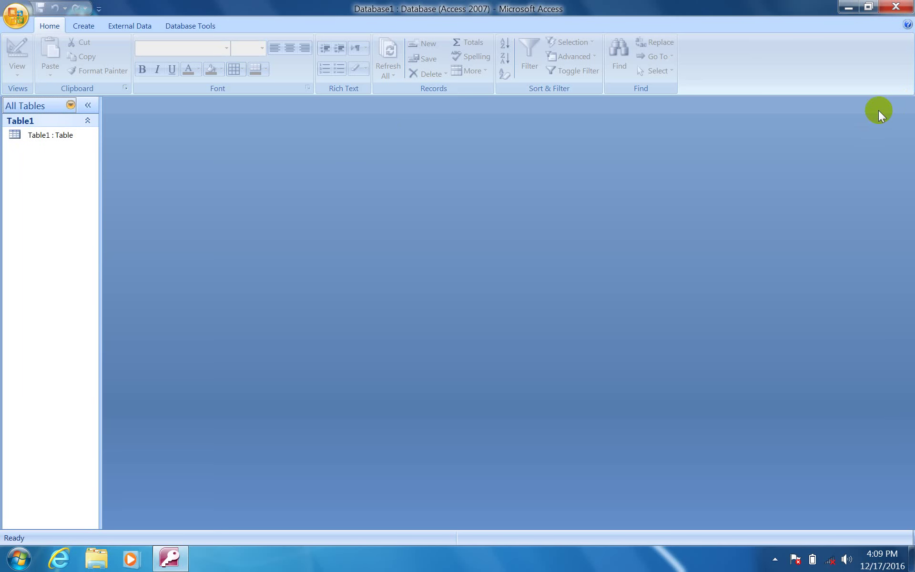
- Create a new table in datasheet view, and view the available field templates
click(81, 28)
click(17, 54)
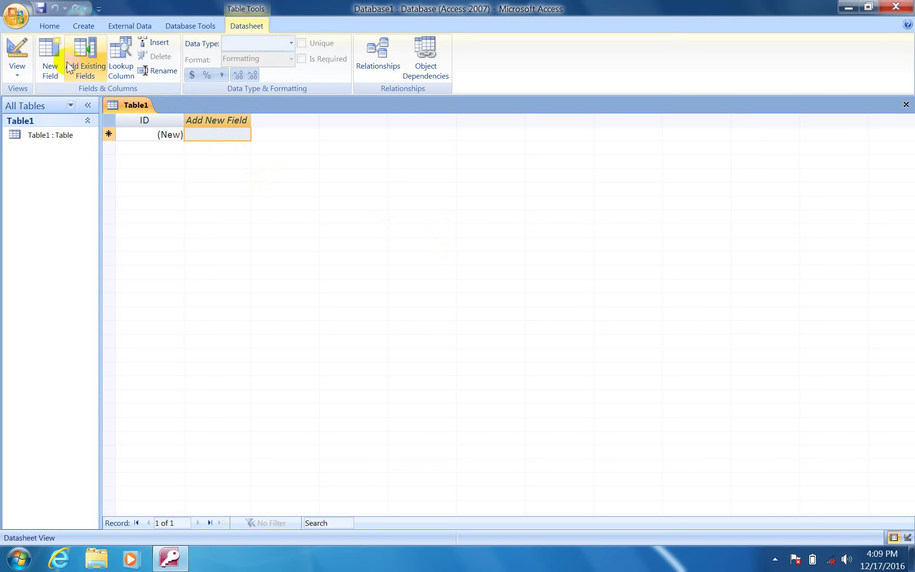
click(50, 57)
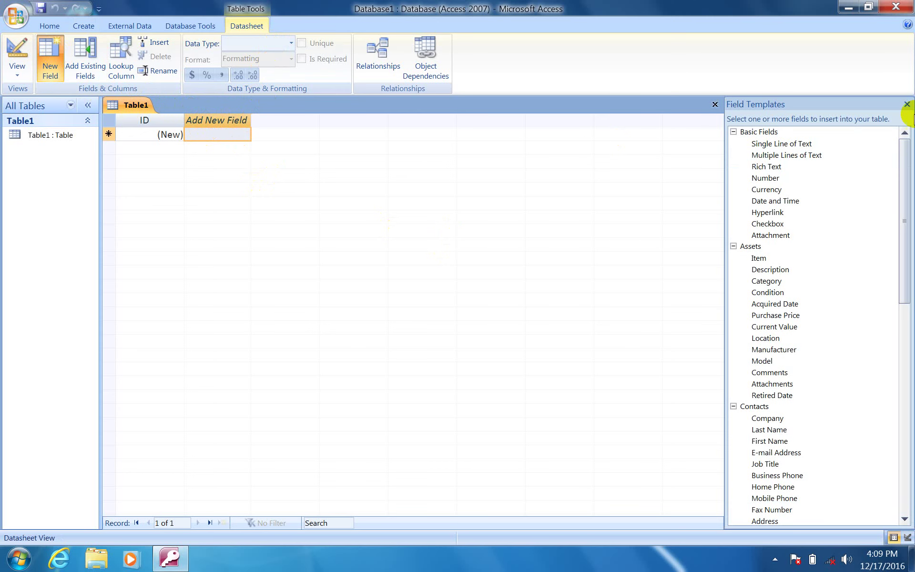
click(907, 104)
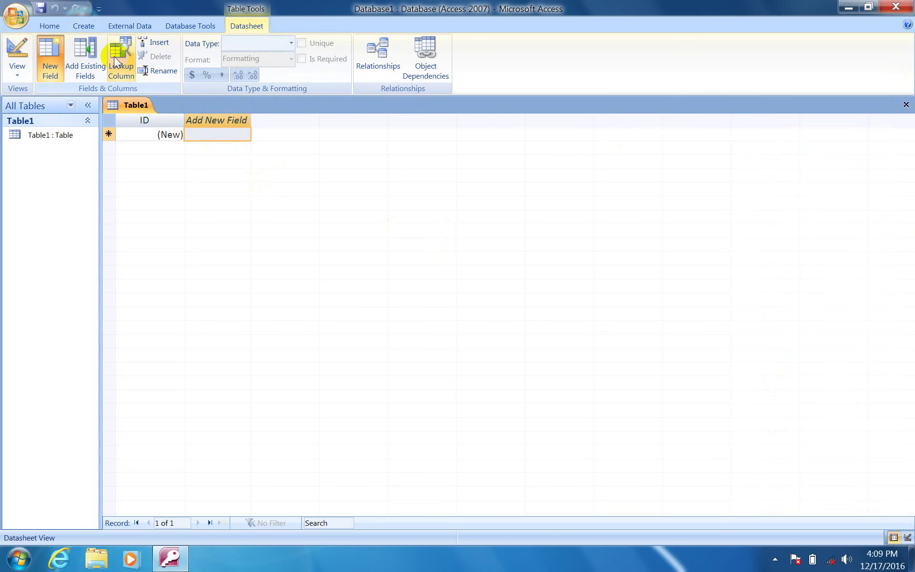
- Insert a field after the ID column and name it Type Here
click(154, 42)
double_click(215, 121)
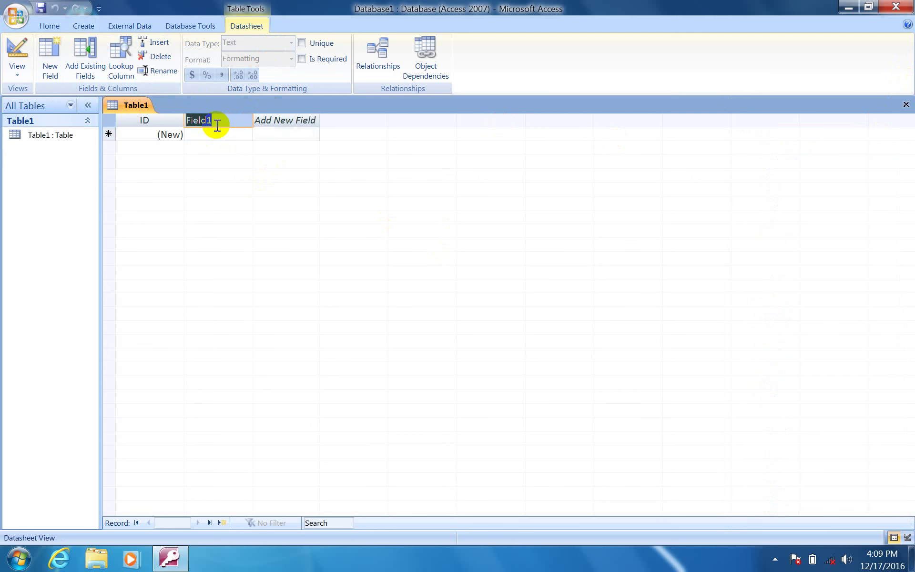
text(Tex)
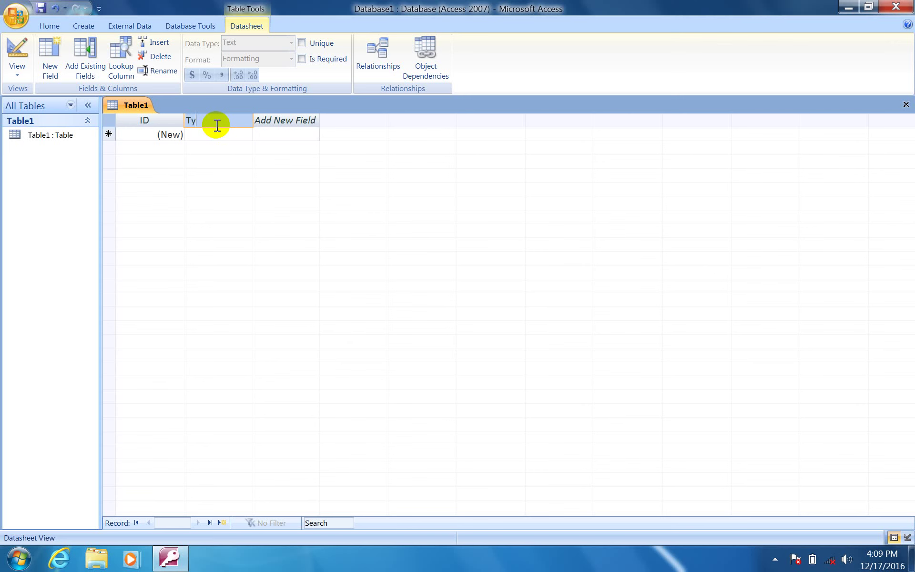
text(e Here)
key(Return)
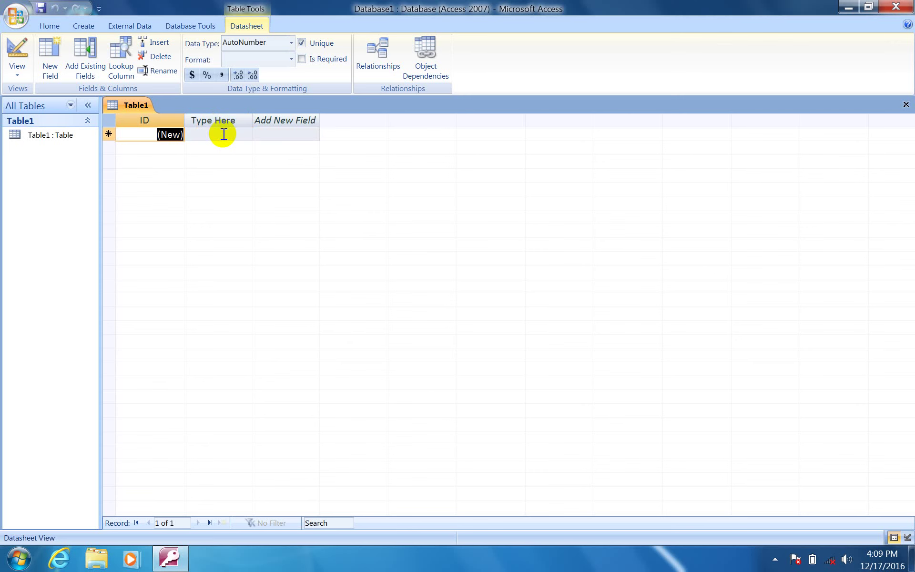
- Try a text entry in the first record of the Type Here field and clear it again
click(221, 133)
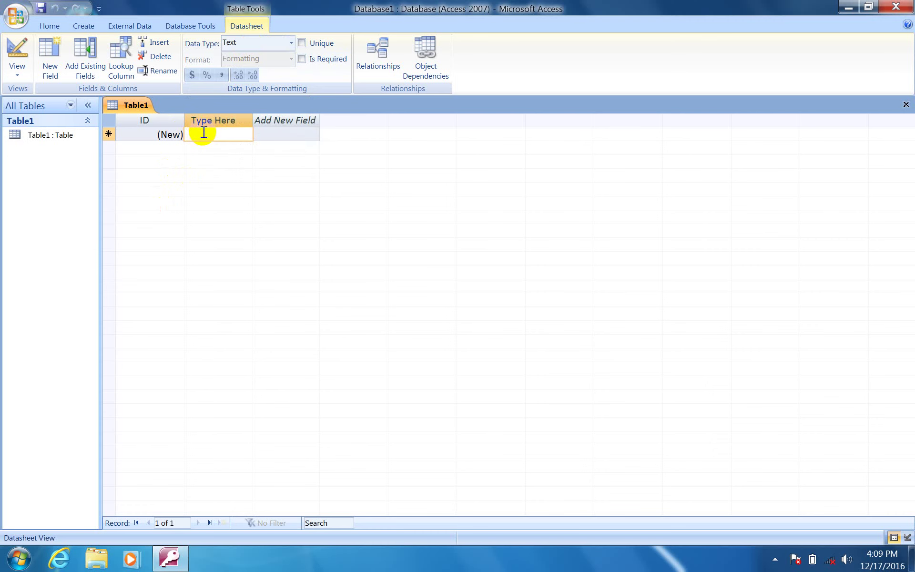
text(AH)
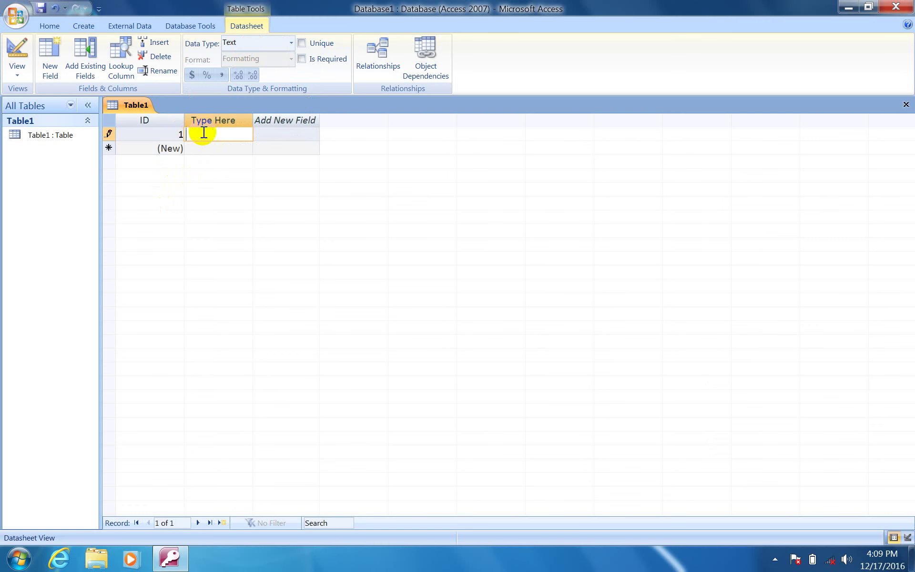
click(224, 150)
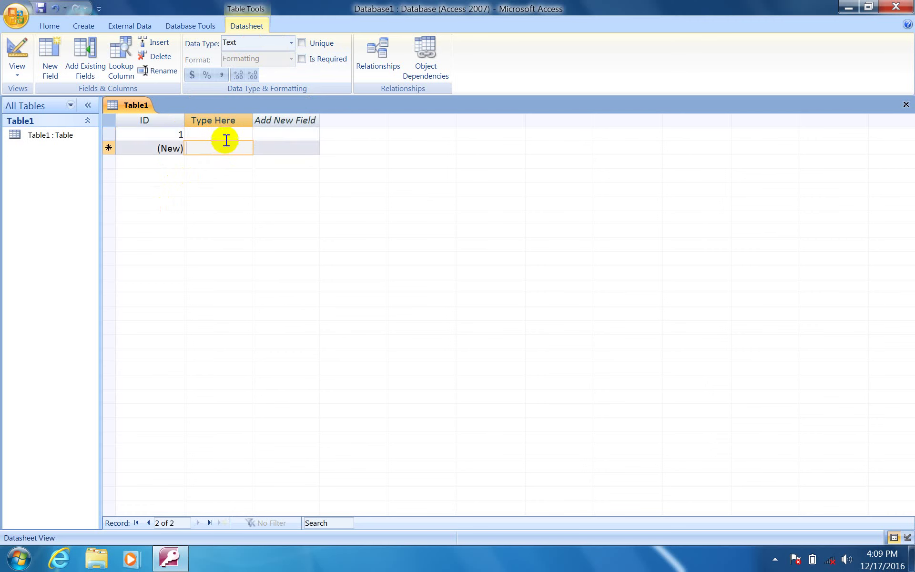
click(224, 134)
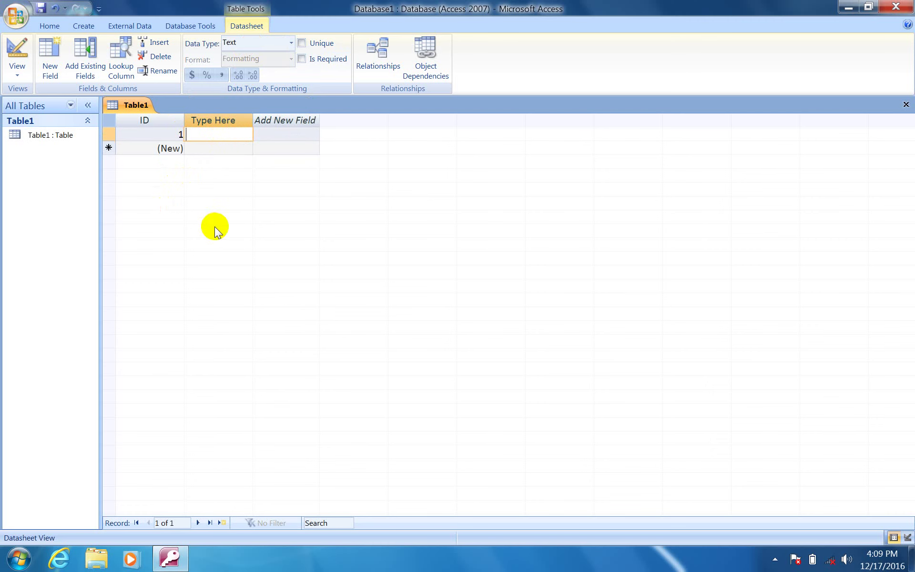
- Set the data type of the Type Here field to Number
click(292, 43)
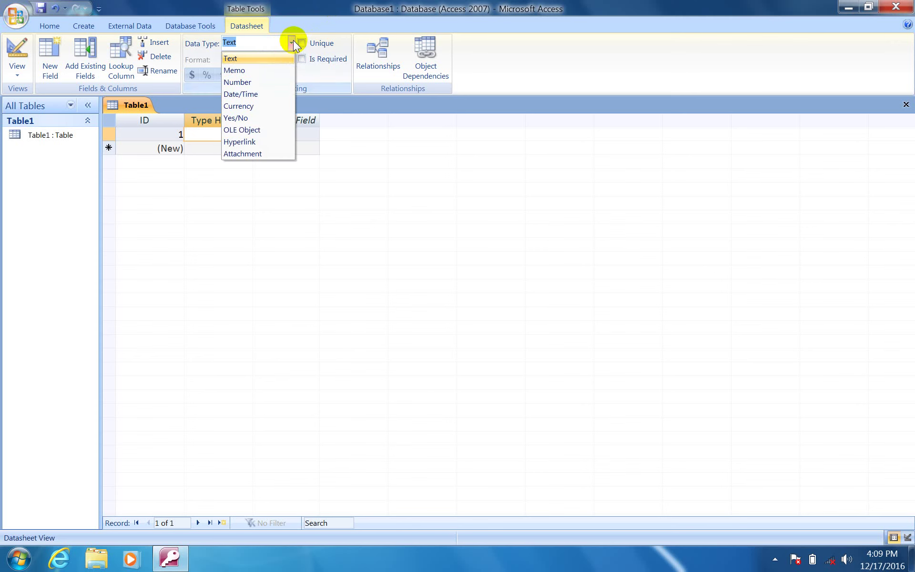
click(261, 82)
click(213, 139)
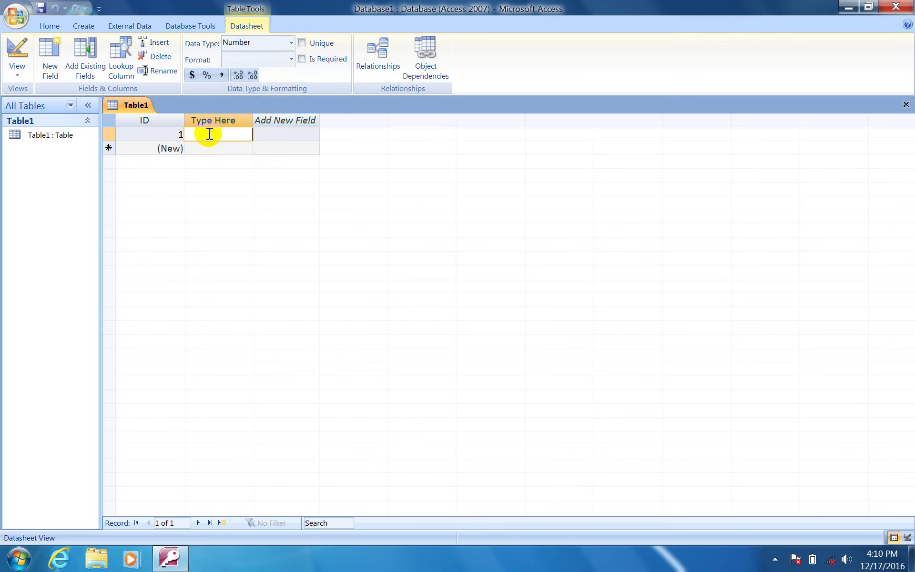
- Try entering the text sdfsdf in the first record's Type Here number field, and choose to enter a new value
text(215)
key(Escape)
click(238, 147)
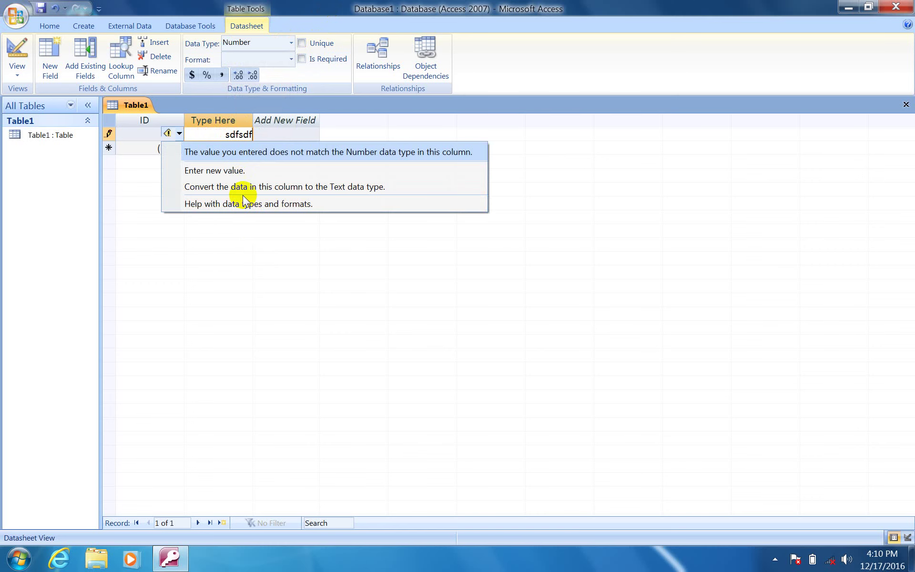
click(248, 172)
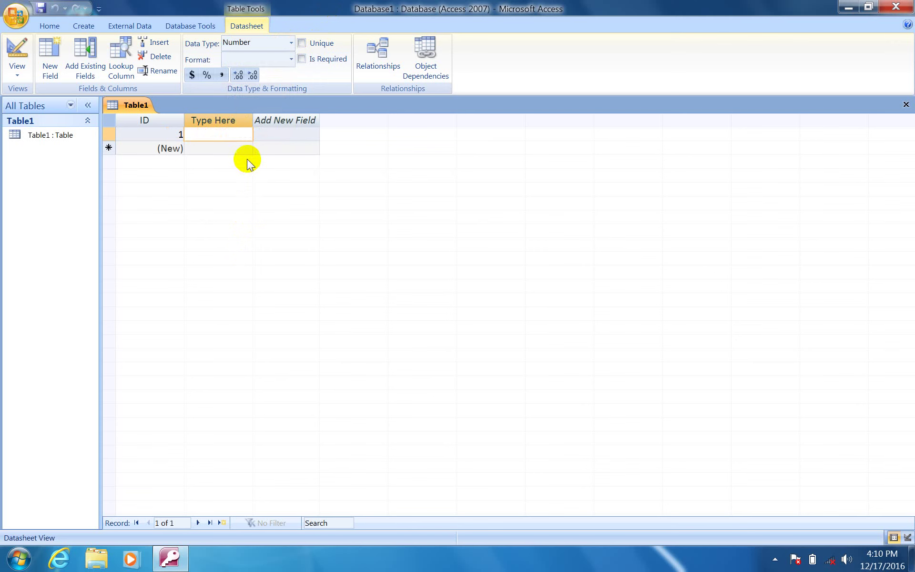
- Enter 12312 in the first record's Type Here field and select the value
text(12312)
key(Return)
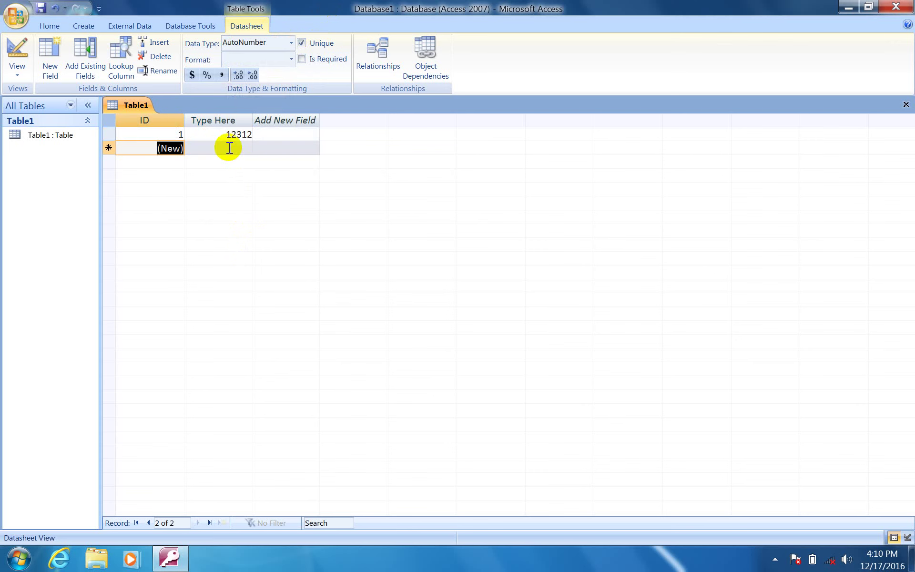
double_click(230, 135)
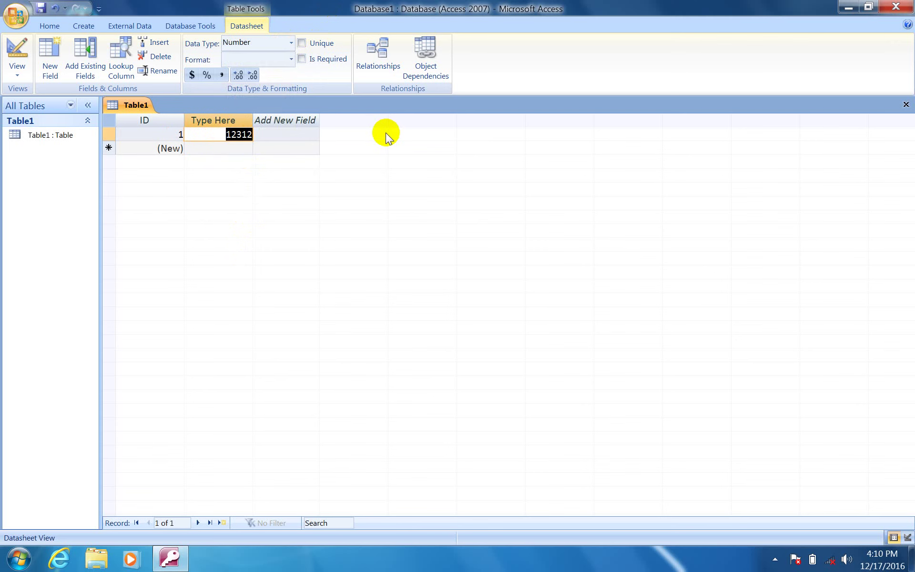
- Clear the first record's Type Here value and set the field's data type to Date/Time
key(Delete)
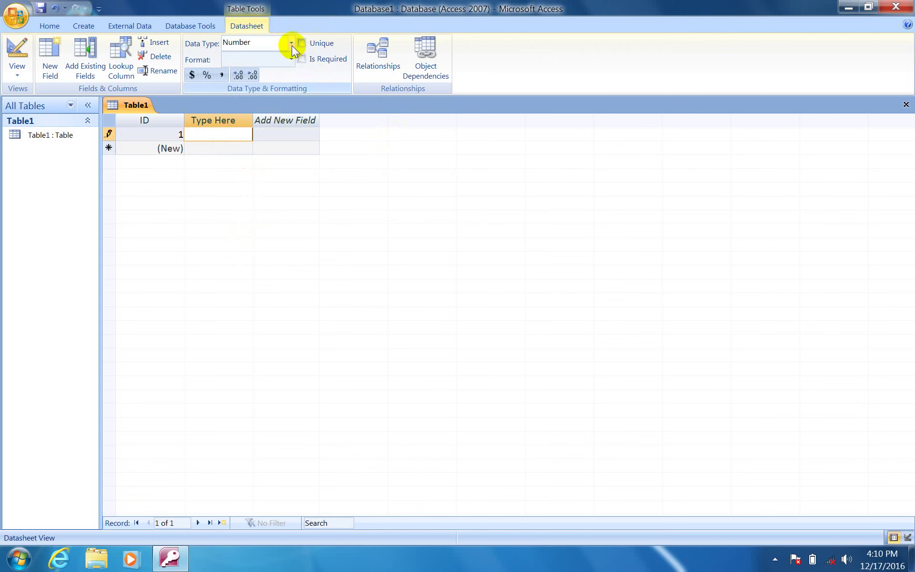
click(291, 44)
click(257, 94)
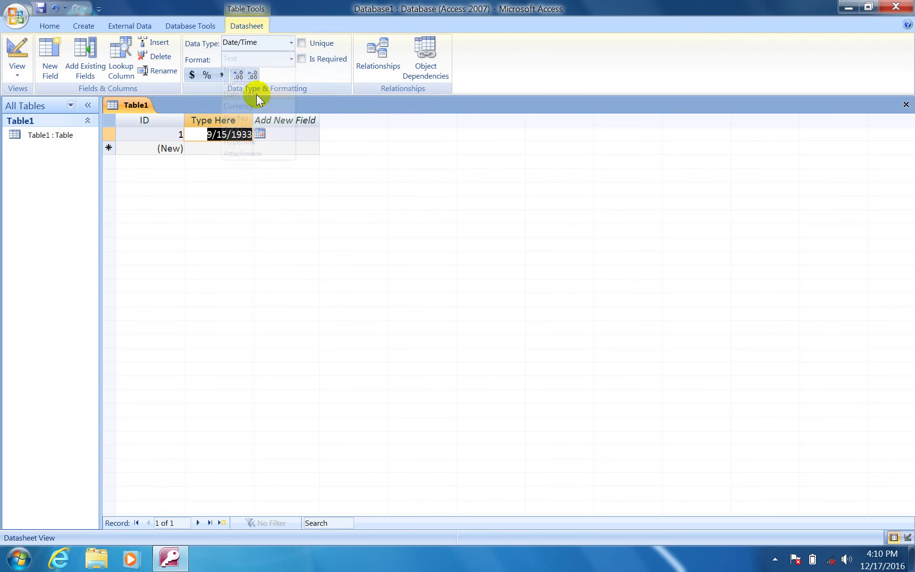
- Try entering 12 in the first record's Type Here date field and discard the entry
double_click(243, 135)
text(12)
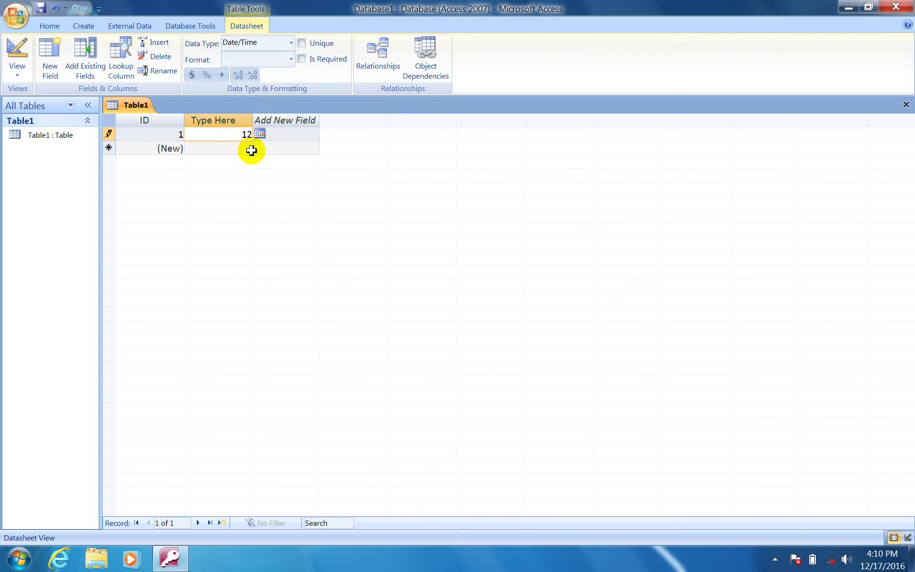
key(Return)
click(256, 170)
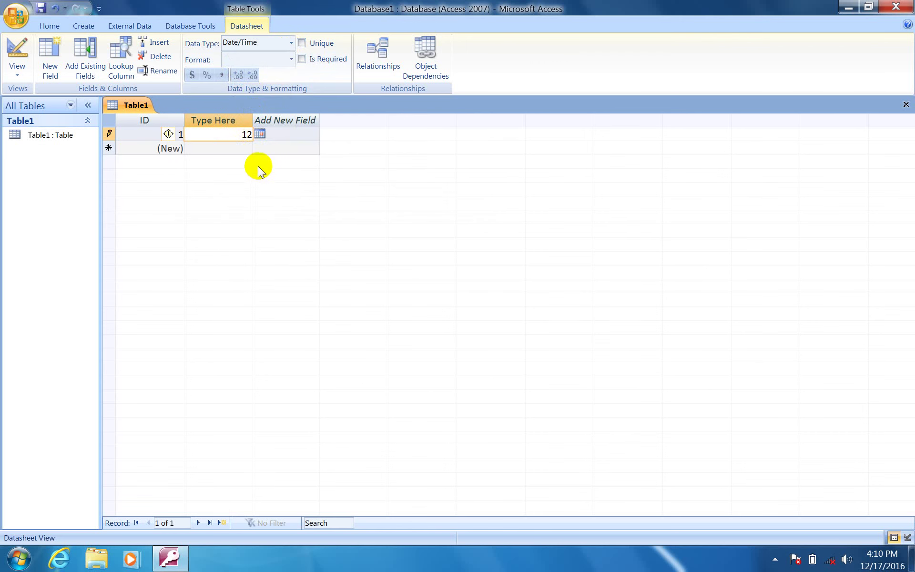
key(Escape)
- Try entering the text sdfdsfsd in the first record's Type Here date field and discard the entry
text(sdfdsfsd)
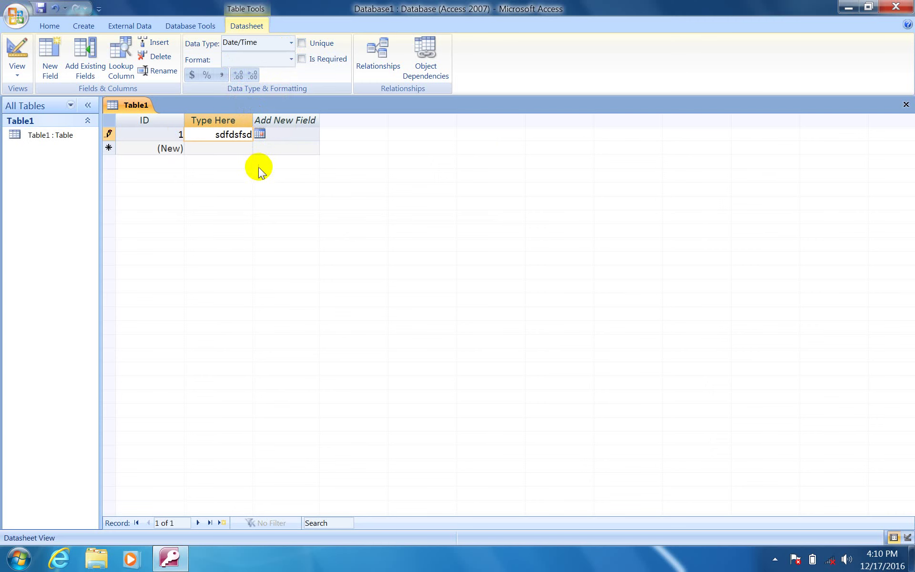
key(Return)
click(264, 164)
key(Escape)
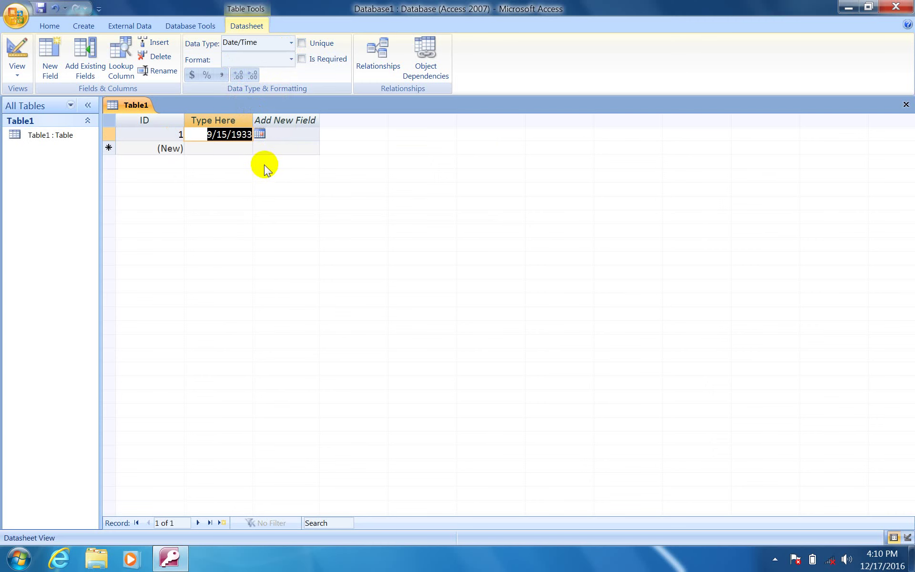
key(Return)
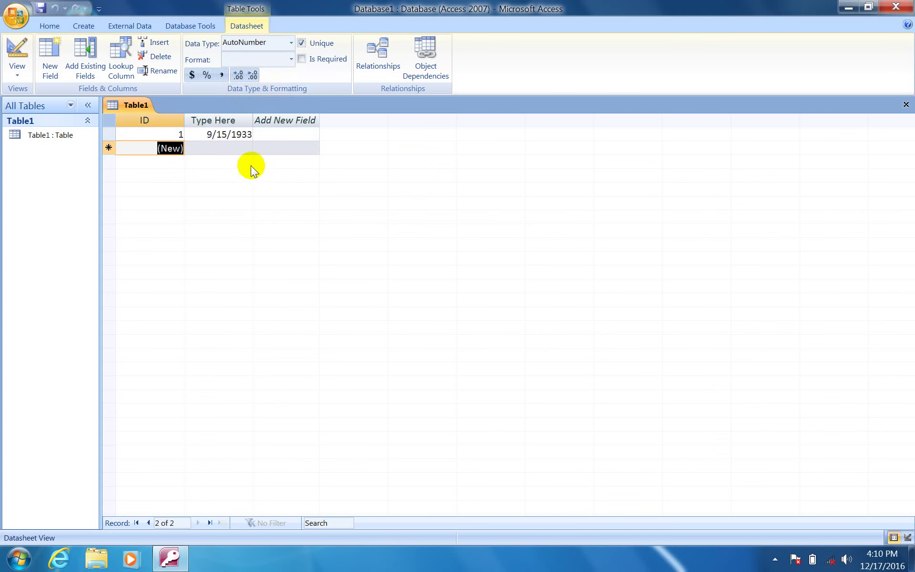
- Set the data type of the Type Here field to Currency
click(235, 137)
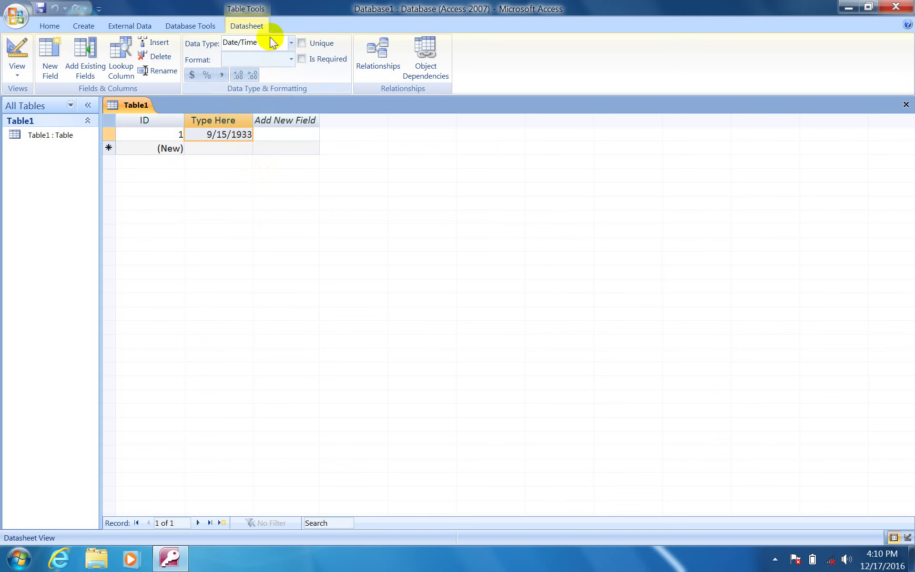
click(291, 42)
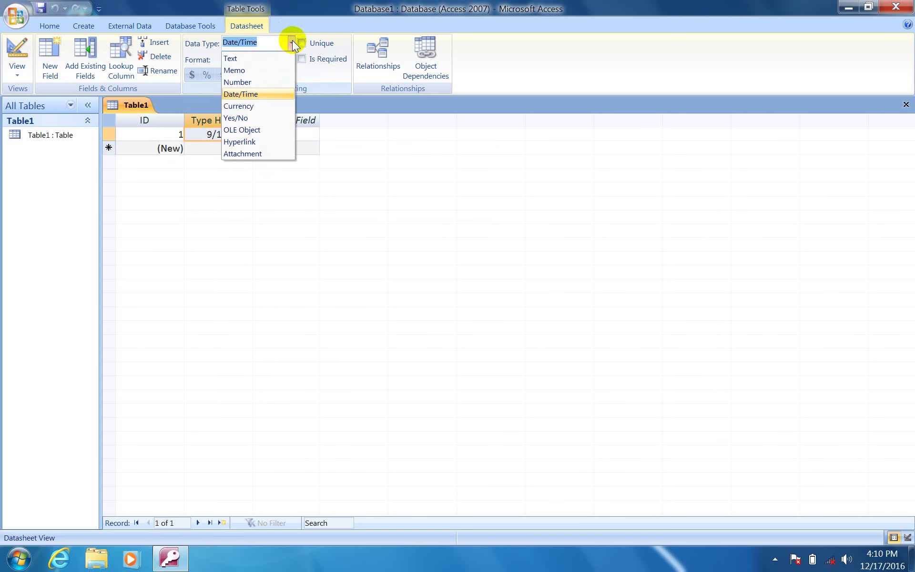
click(253, 104)
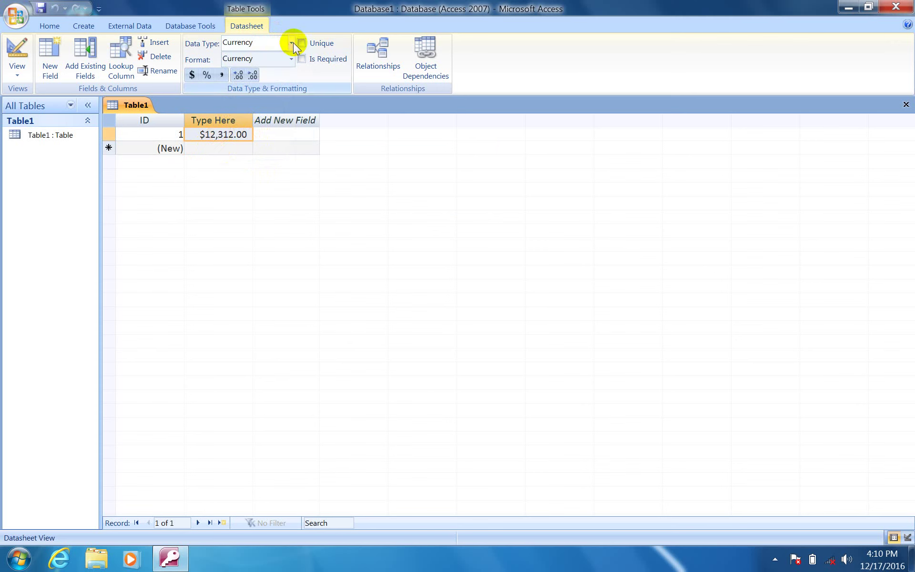
- Change the Type Here currency field's format to Euro, Standard and finally Scientific
click(290, 59)
click(266, 98)
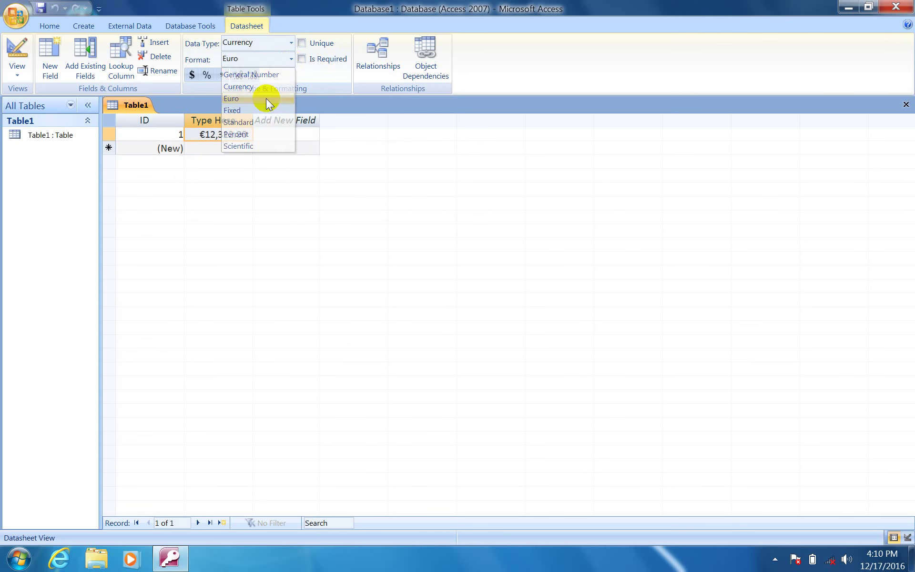
click(290, 64)
click(262, 122)
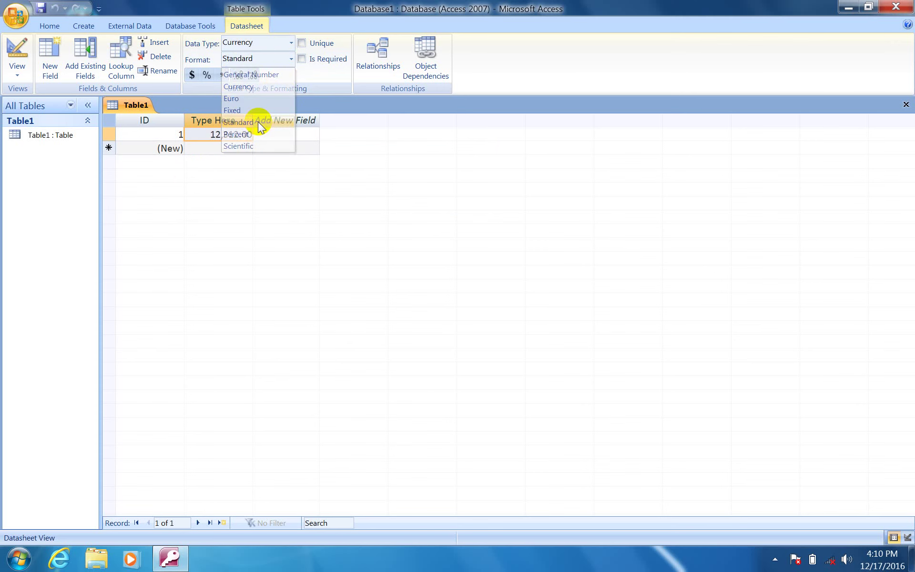
click(291, 58)
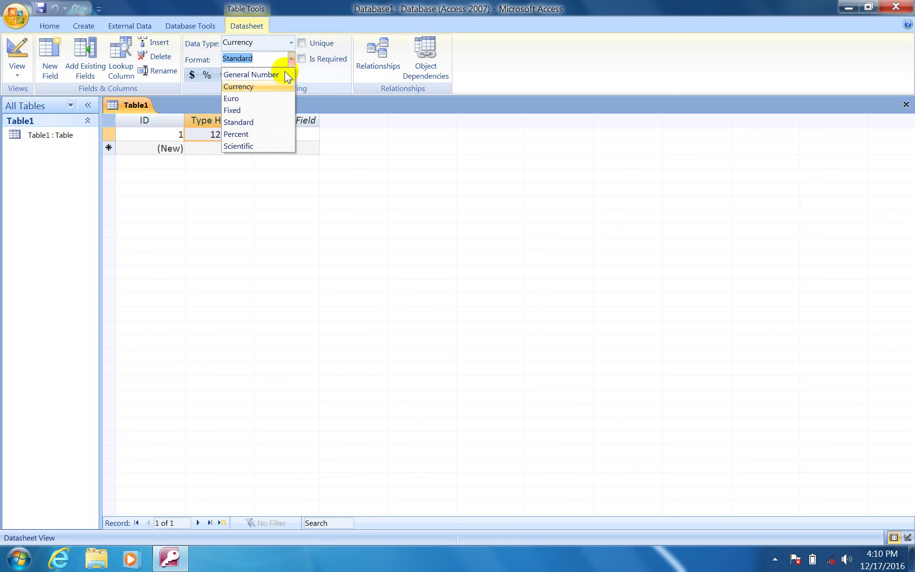
click(262, 145)
- Set the Type Here field's data type to OLE Object and widen its column to about double
click(292, 46)
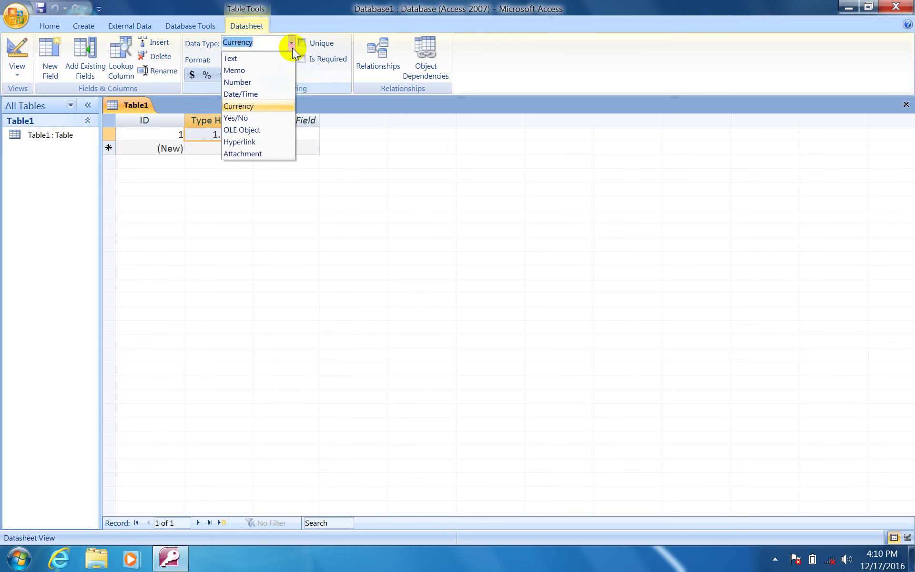
click(257, 129)
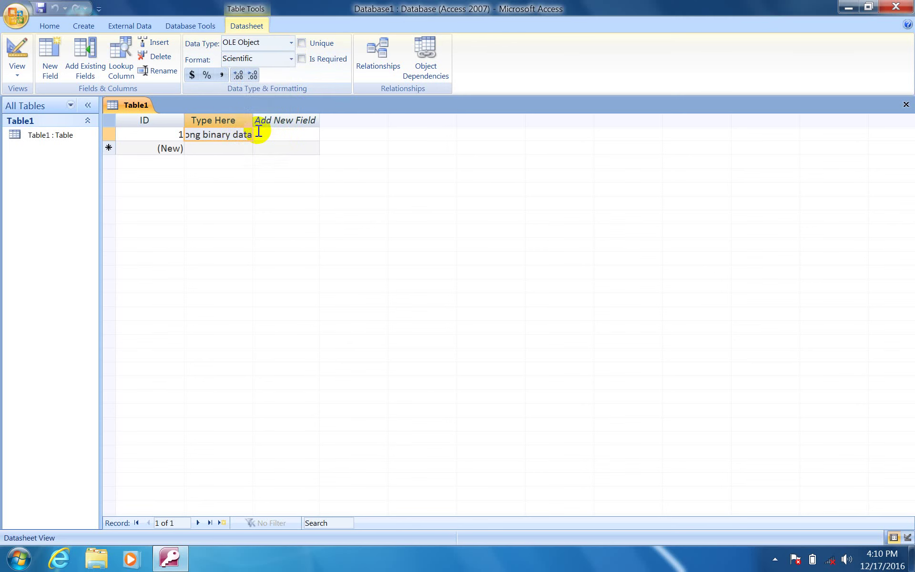
drag(253, 120, 325, 112)
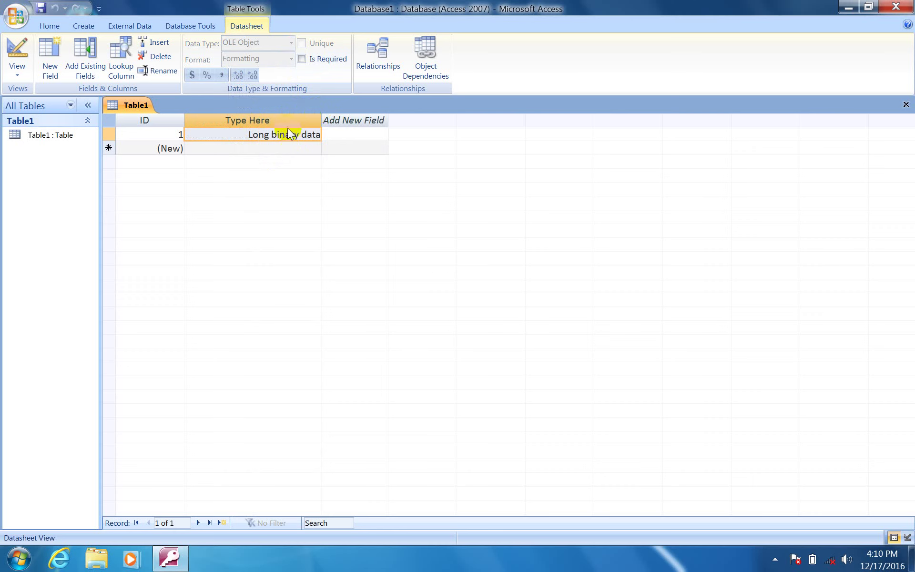
- Try to open the long binary data stored in the first record's Type Here field
double_click(303, 137)
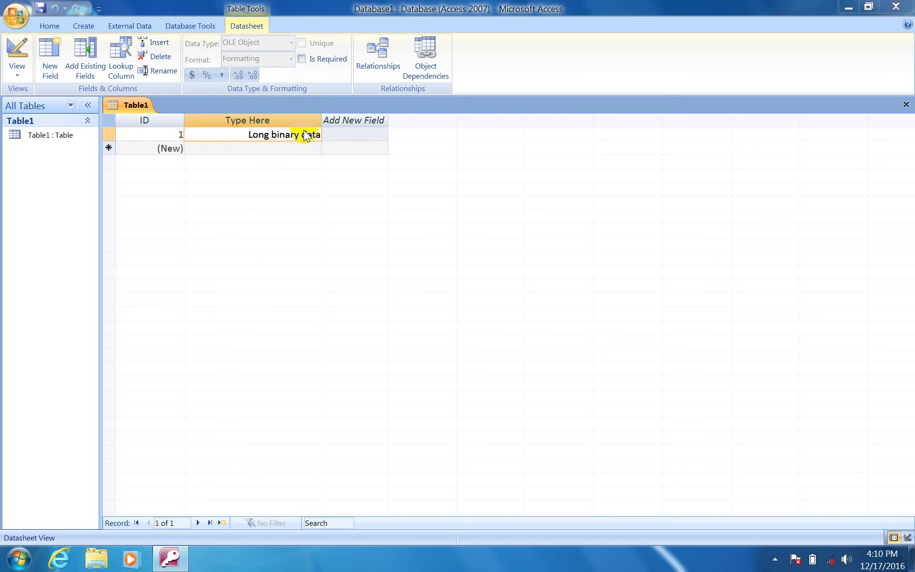
click(460, 316)
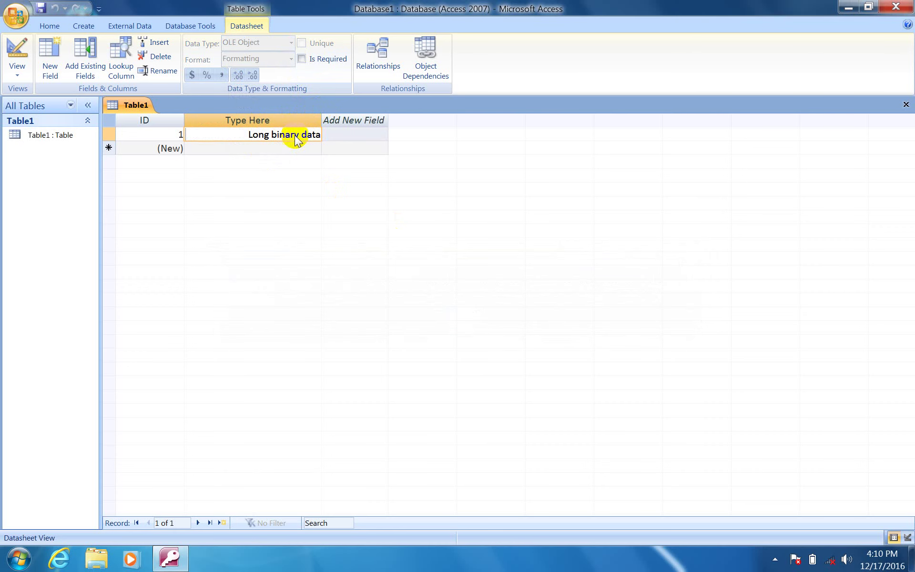
- Set up inserting an object into the first record's Type Here cell, created from a file with Link enabled
right_click(288, 134)
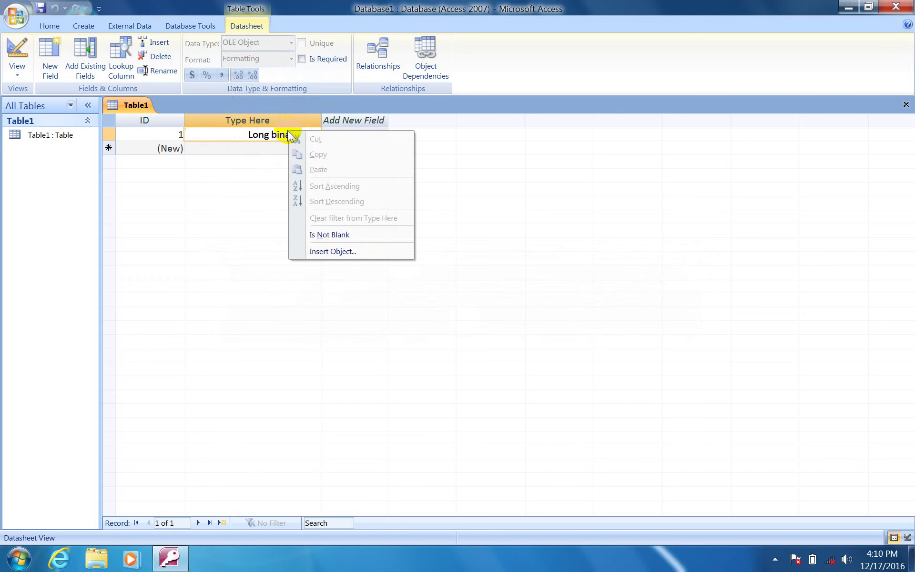
click(326, 252)
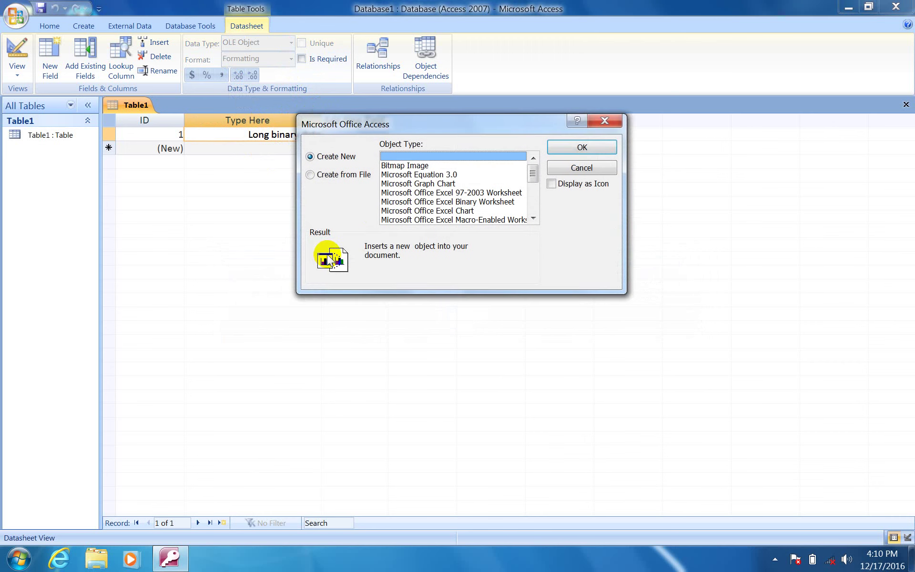
click(331, 173)
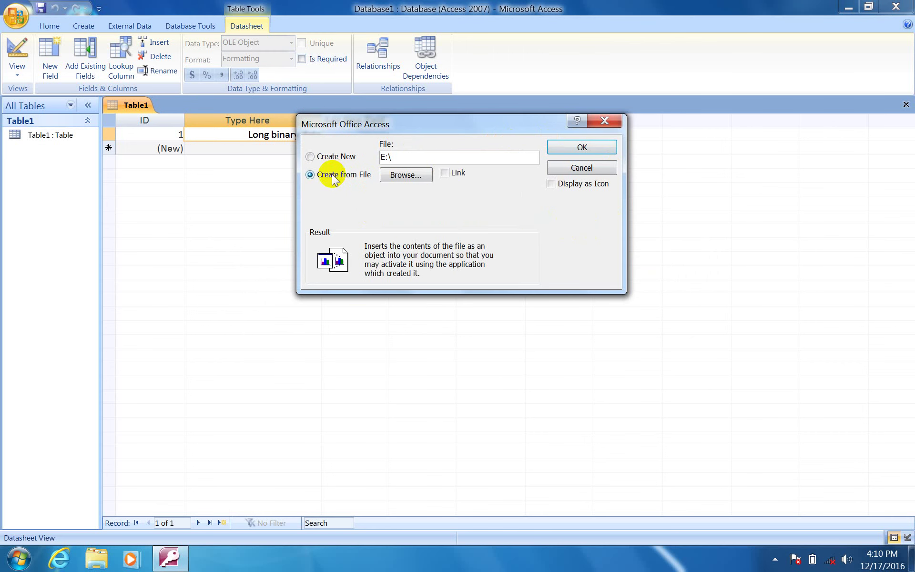
click(444, 173)
click(414, 175)
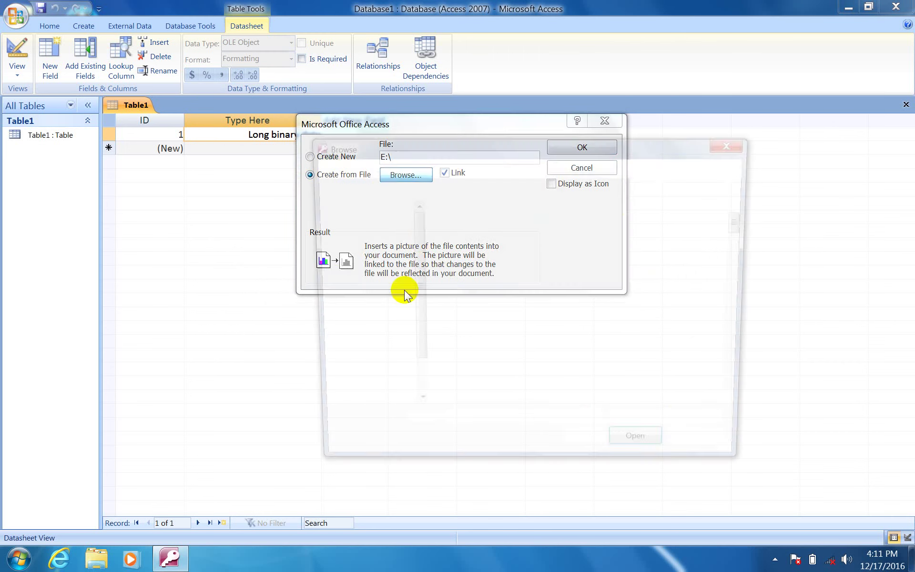
- Look for a file to insert in folder 20 on drive E and in the felam folder on drive D
double_click(549, 240)
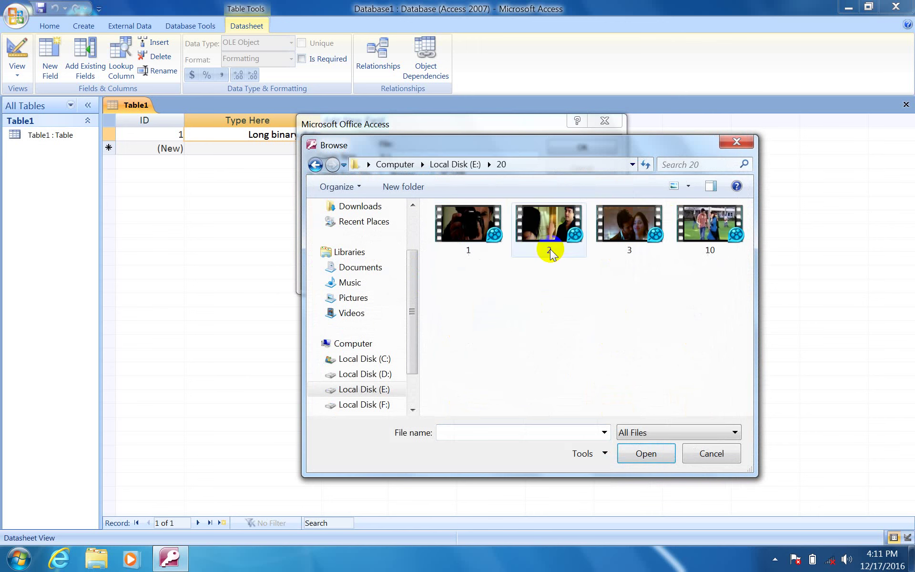
click(315, 168)
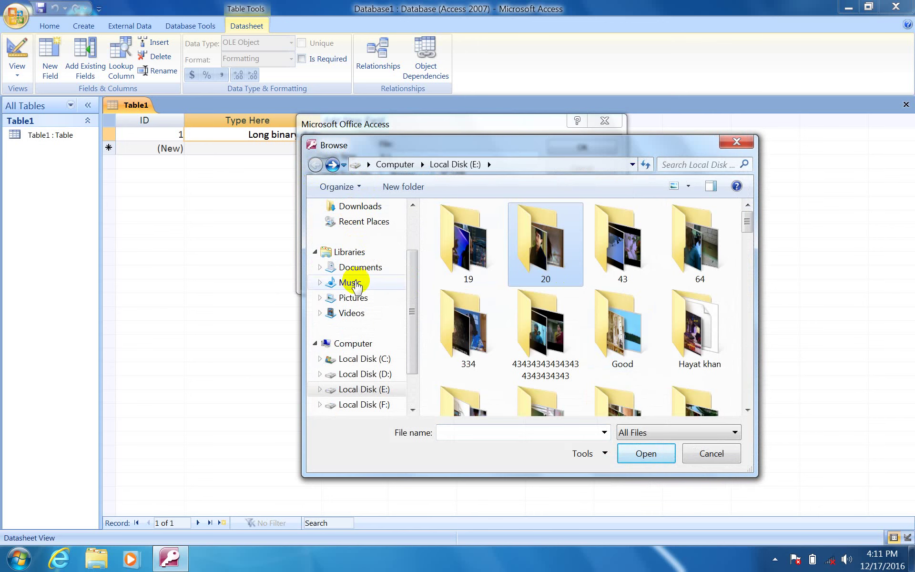
click(360, 374)
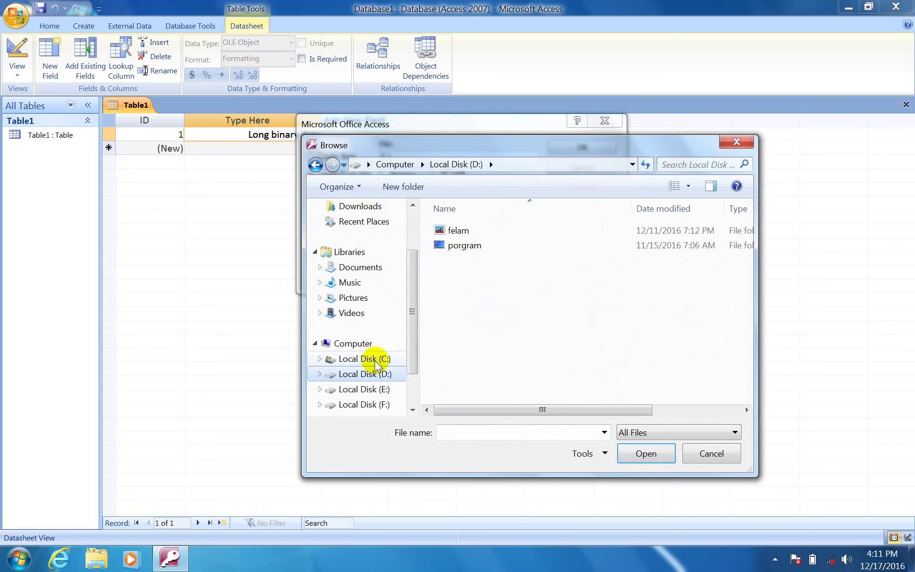
click(464, 245)
click(463, 233)
double_click(464, 232)
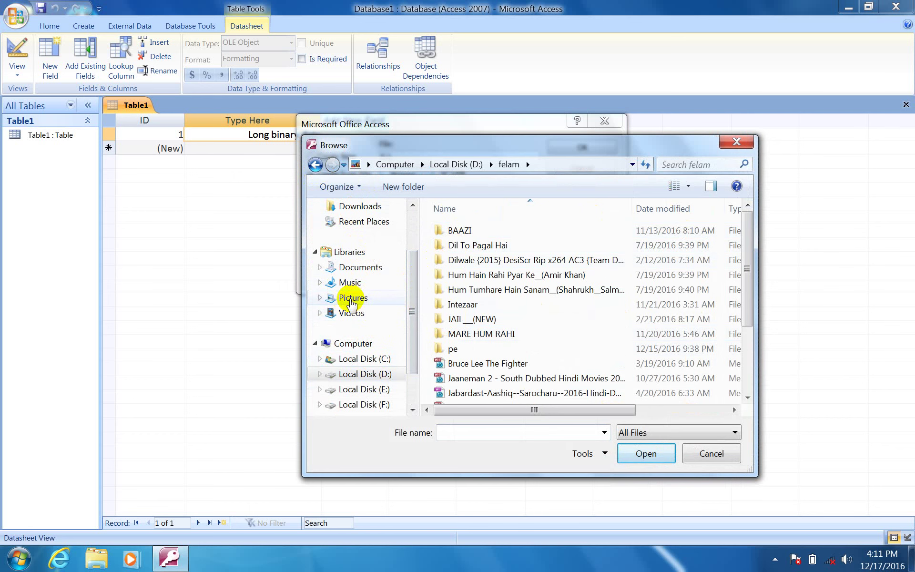
click(351, 311)
- Insert the Desert image from Sample Pictures as a linked object in the first record, and close the photo viewer
click(353, 298)
double_click(476, 267)
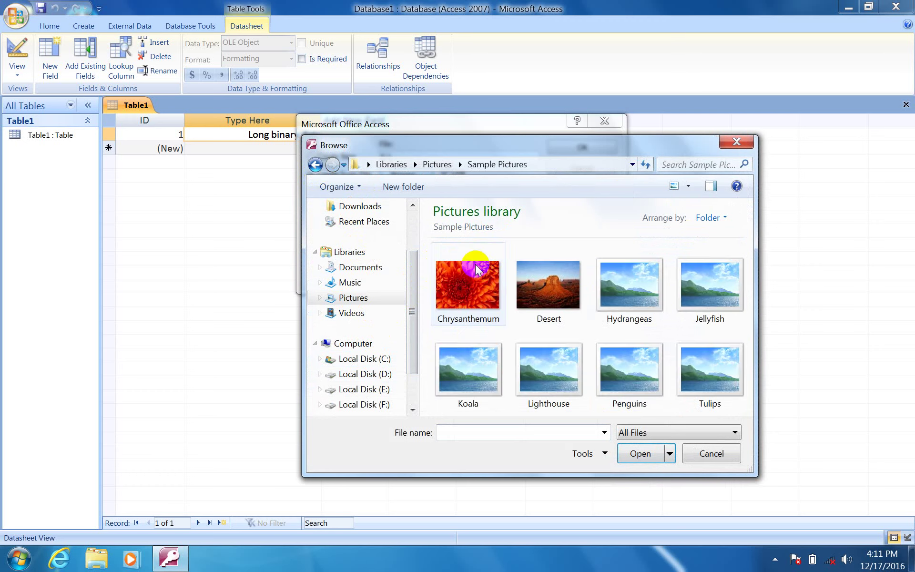
click(553, 291)
click(639, 453)
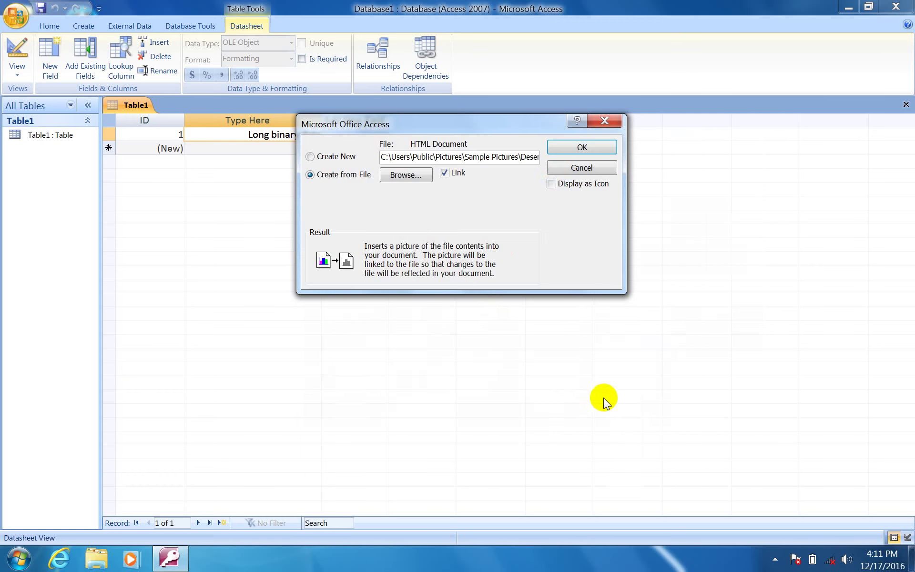
click(568, 147)
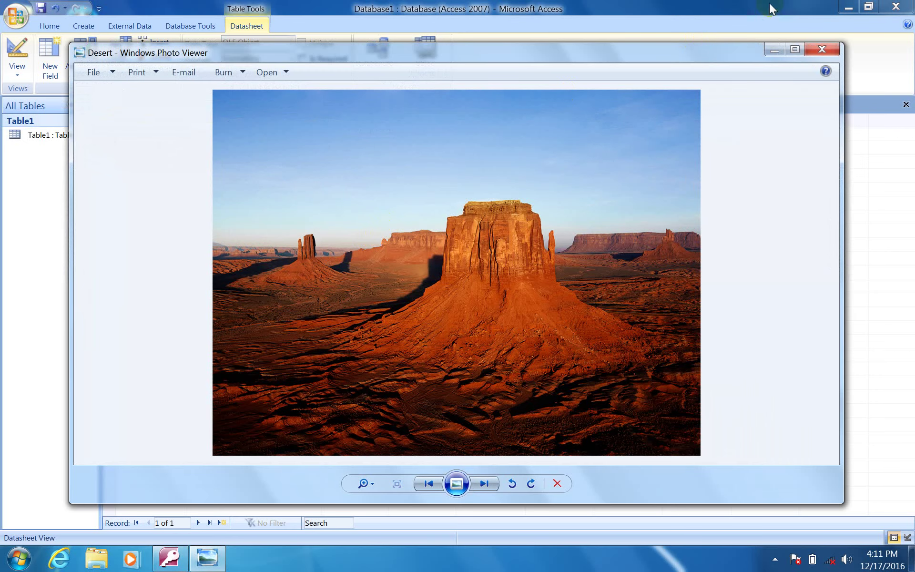
click(820, 48)
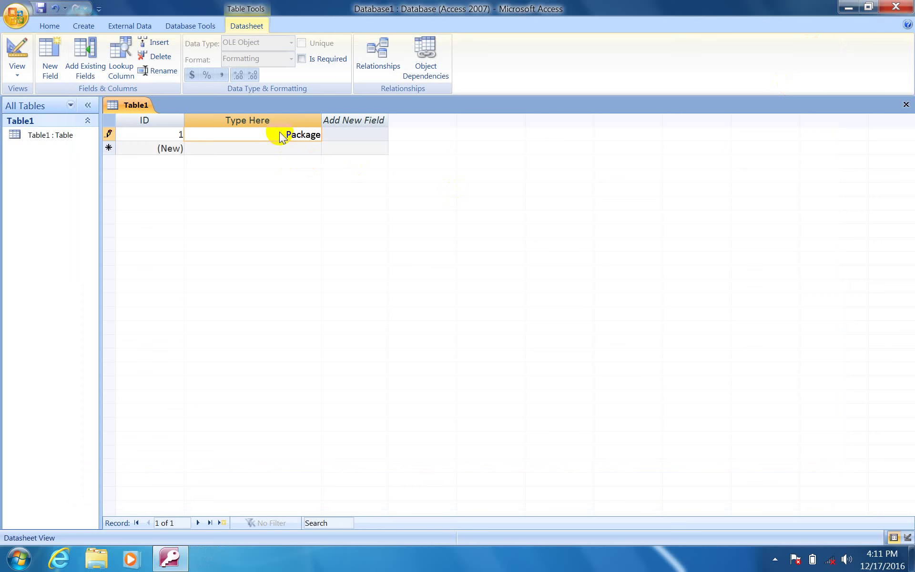
- Delete the first record from Table1 and confirm the deletion
click(298, 149)
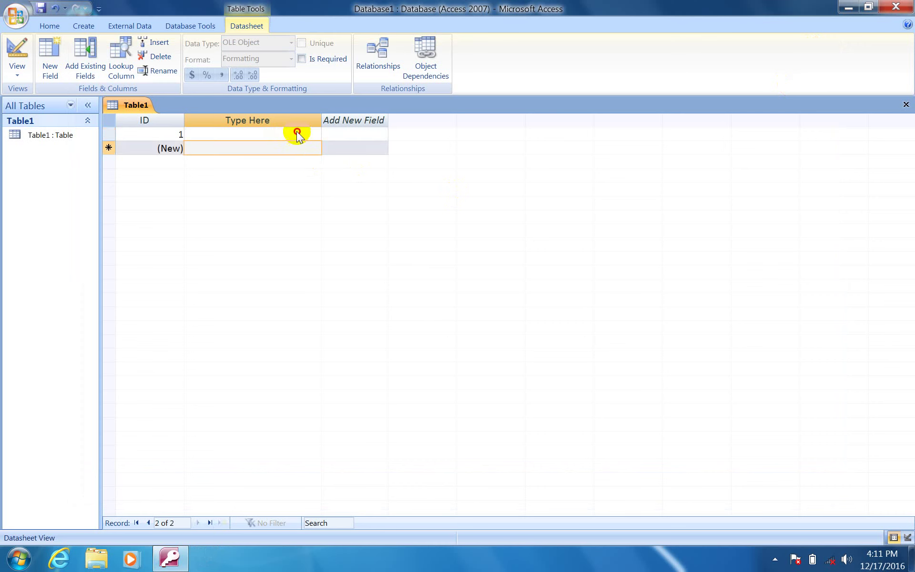
click(296, 135)
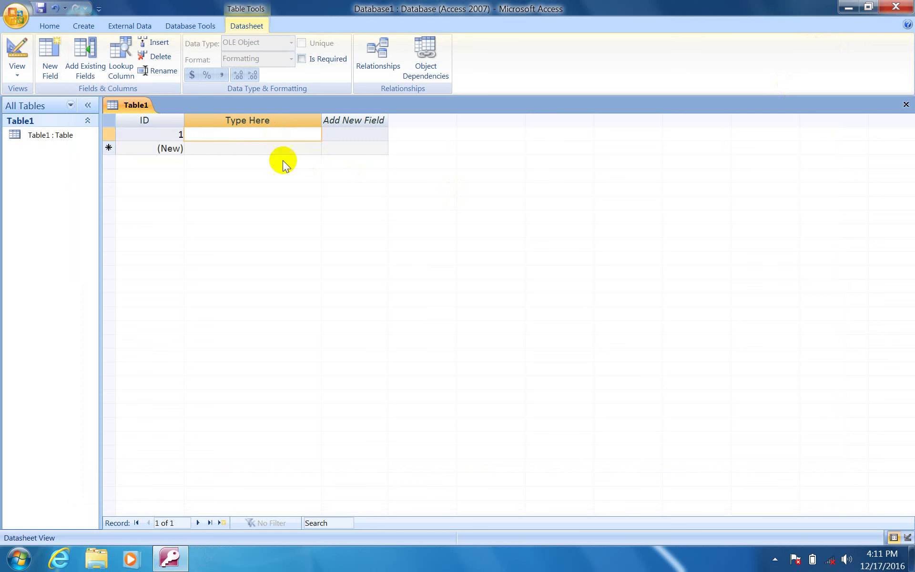
click(109, 135)
key(Delete)
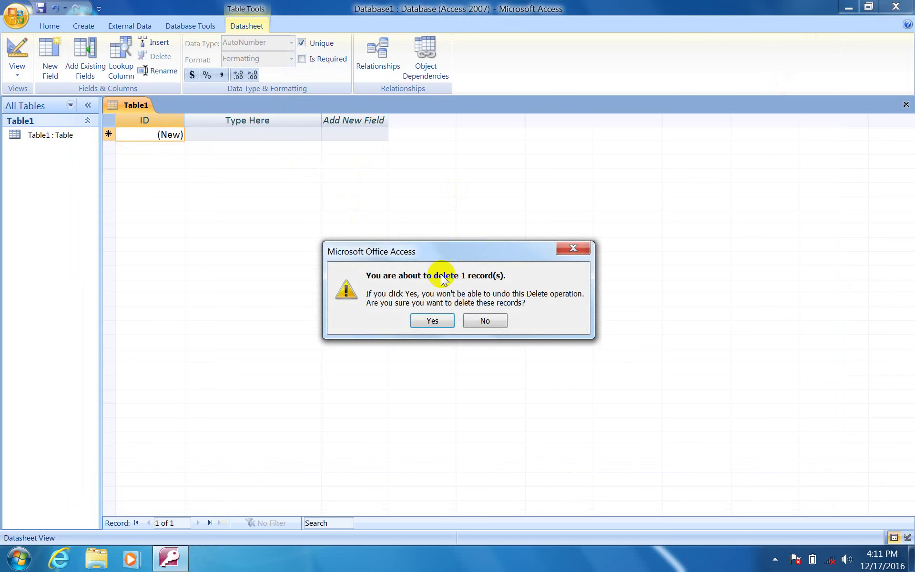
click(420, 318)
click(218, 133)
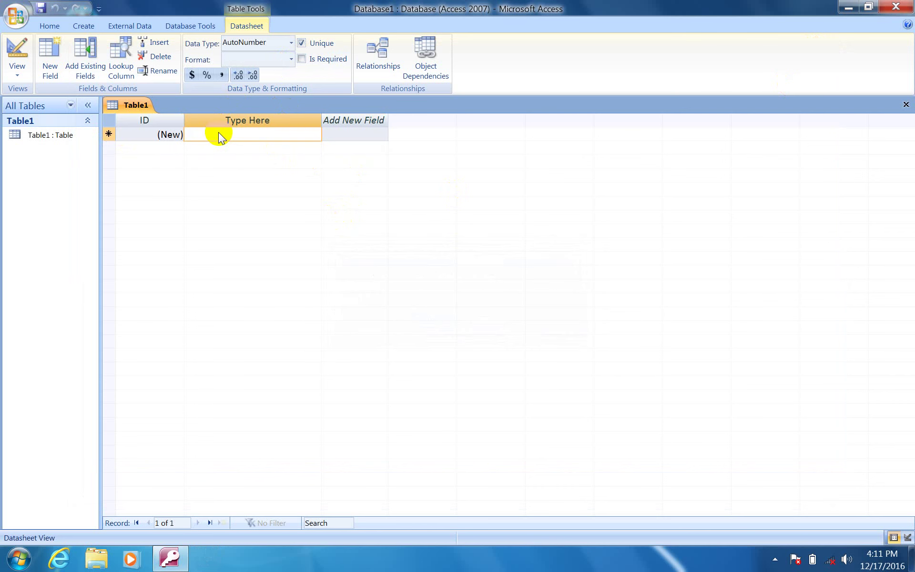
click(154, 129)
click(160, 134)
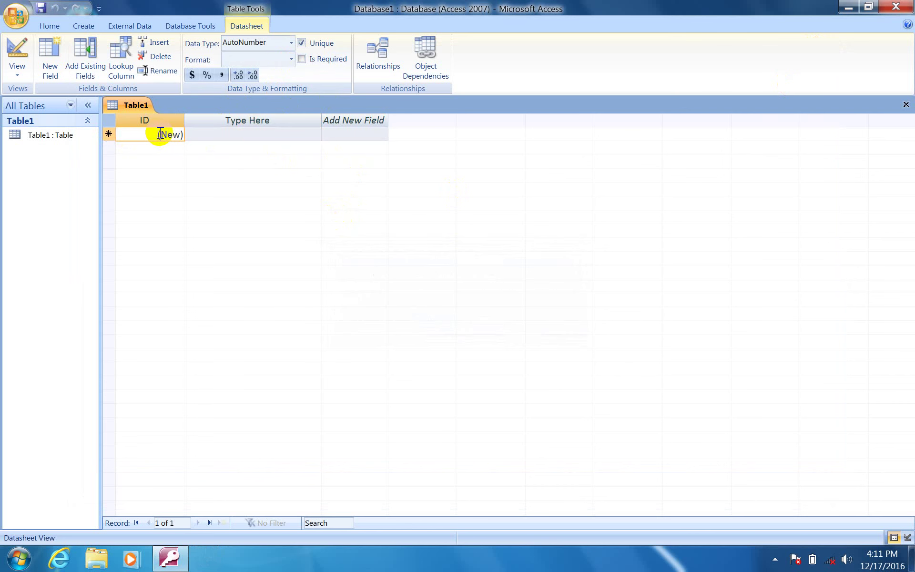
- Insert a field after the Type Here field, set its data type to Yes/No, and tick its check box in the first record
click(282, 125)
click(282, 132)
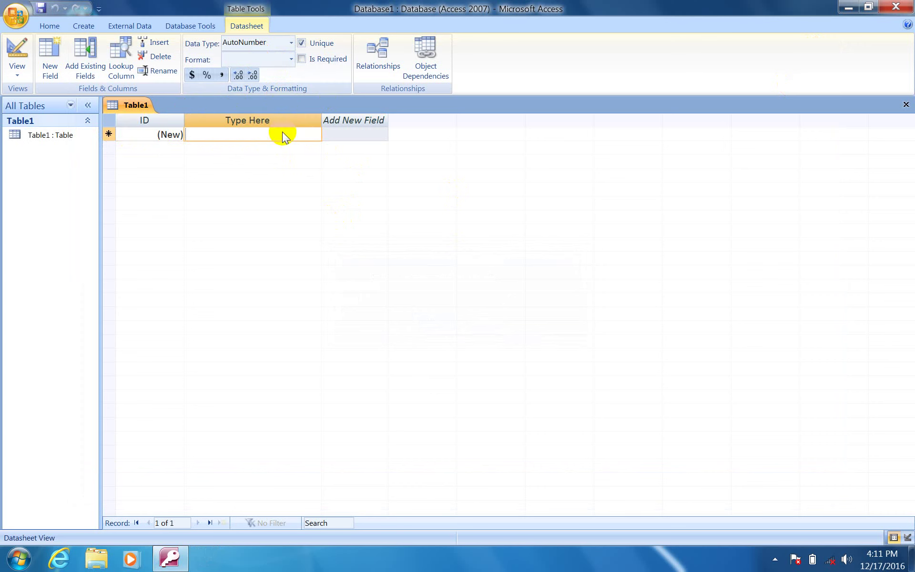
click(350, 135)
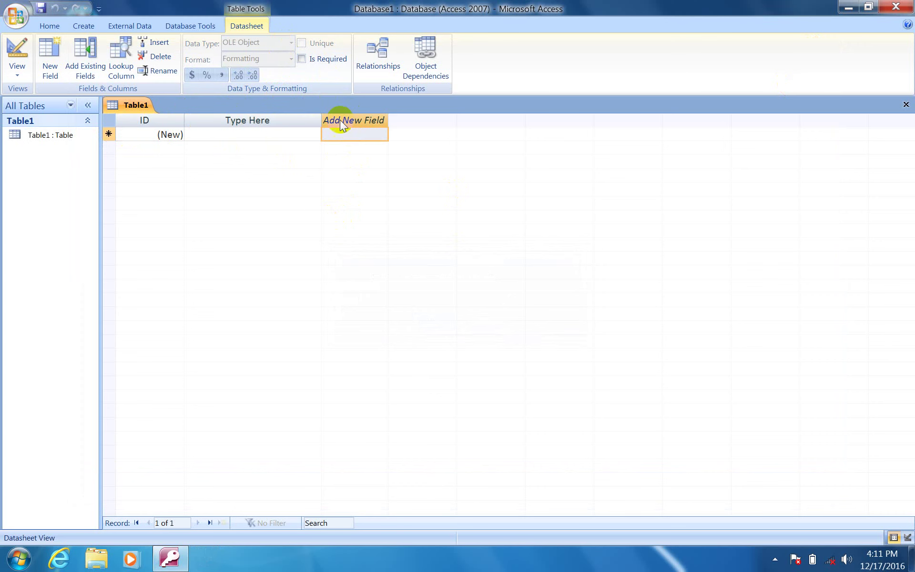
click(160, 44)
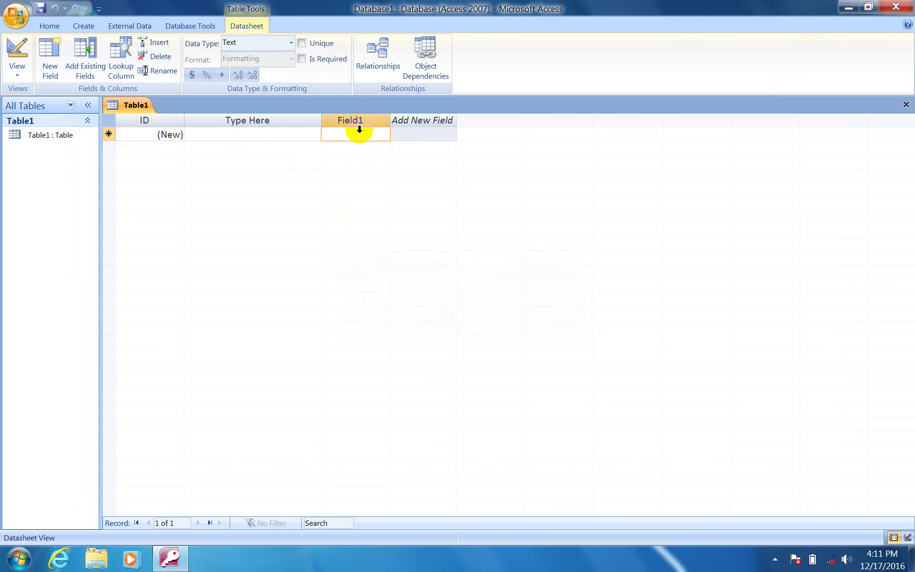
click(291, 43)
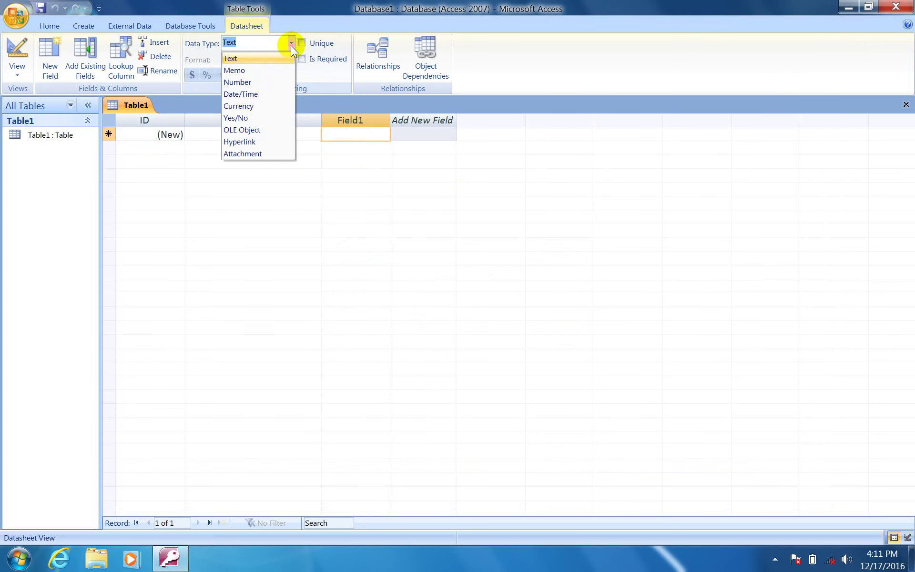
click(248, 118)
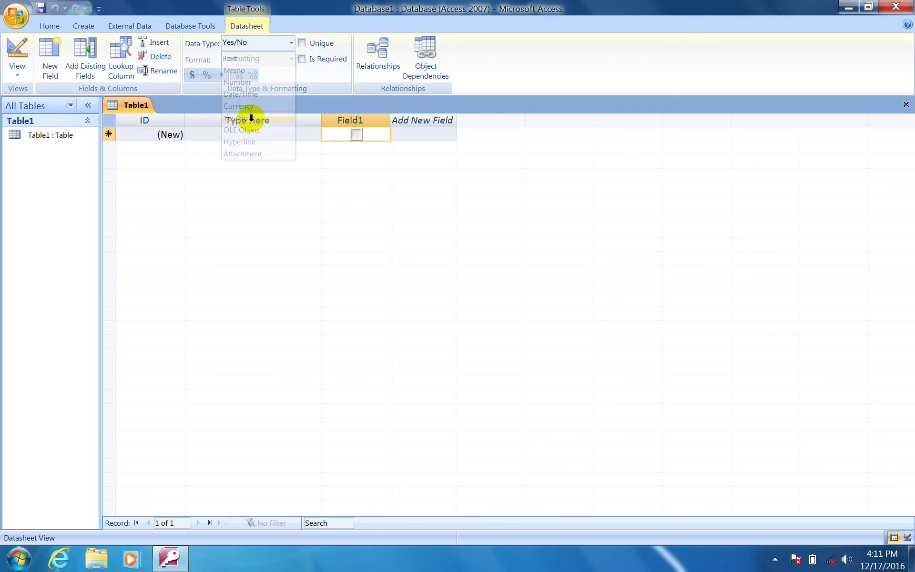
click(356, 135)
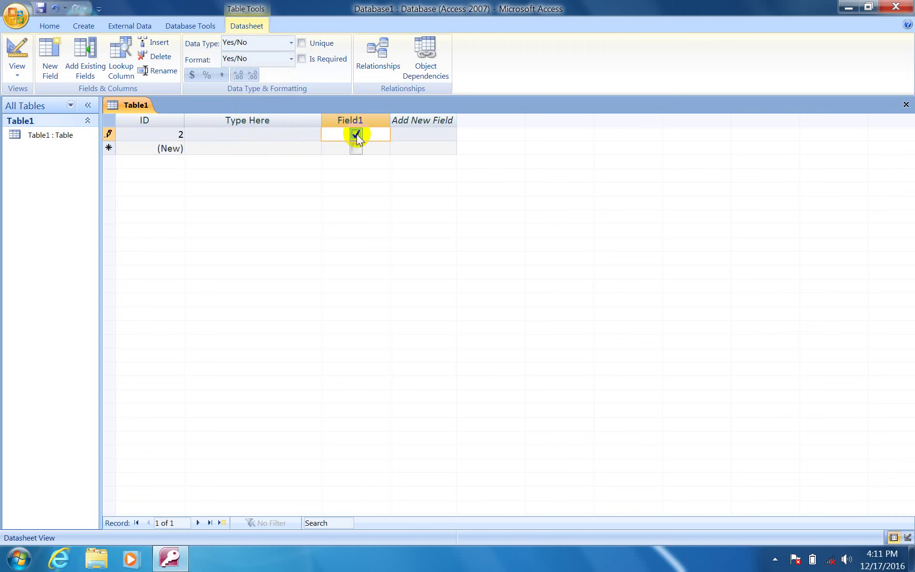
- Try the On/Off format on the Yes/No field, and set its format to True/False
click(290, 57)
click(230, 98)
click(265, 57)
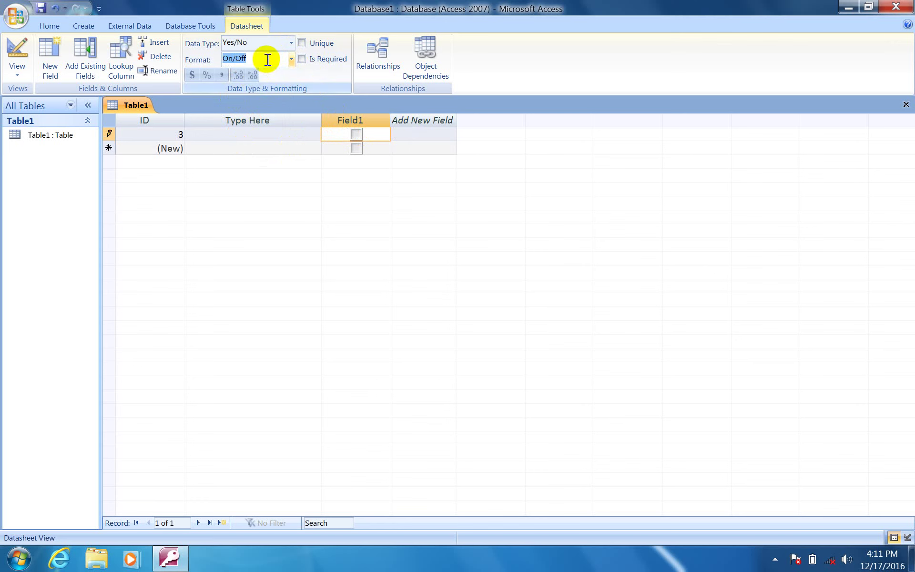
click(289, 59)
click(267, 75)
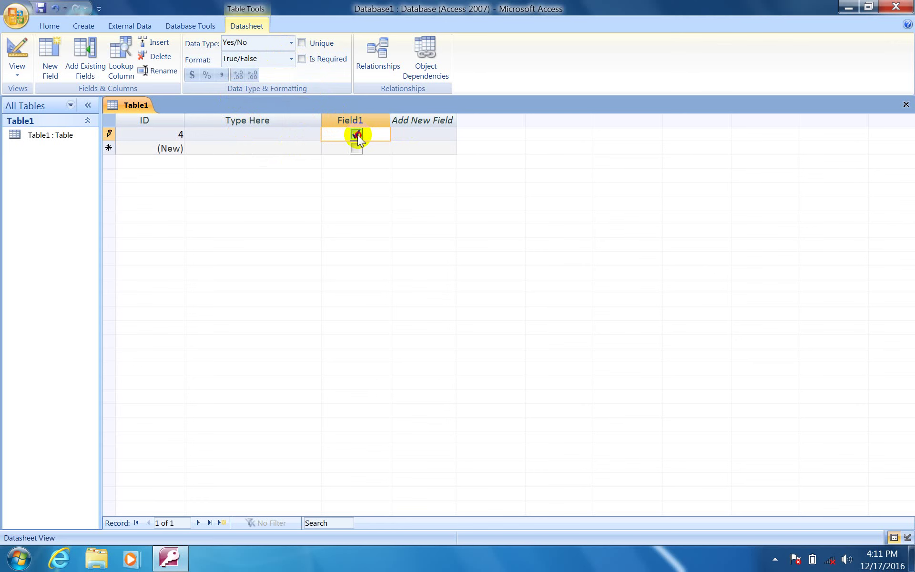
- Insert another field after the Yes/No field and set its data type to Hyperlink
click(417, 133)
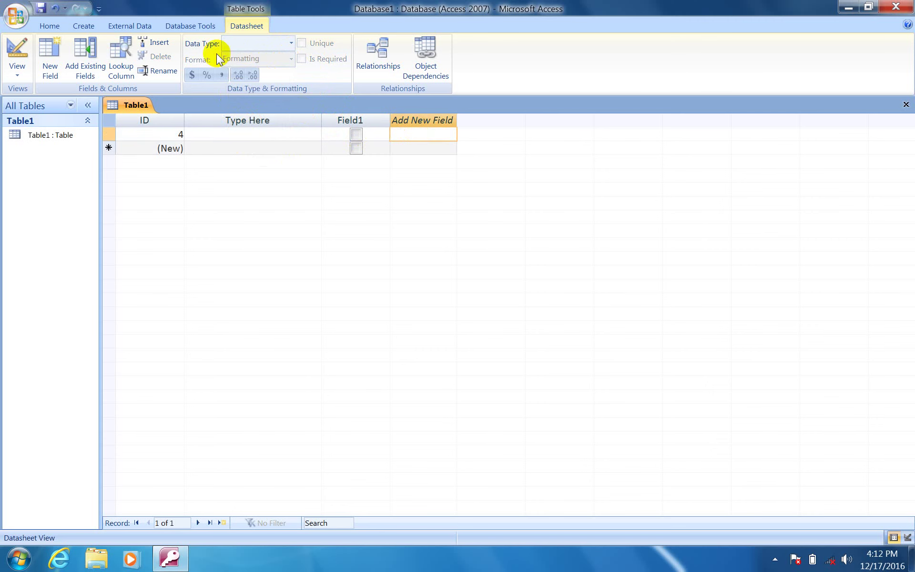
click(165, 44)
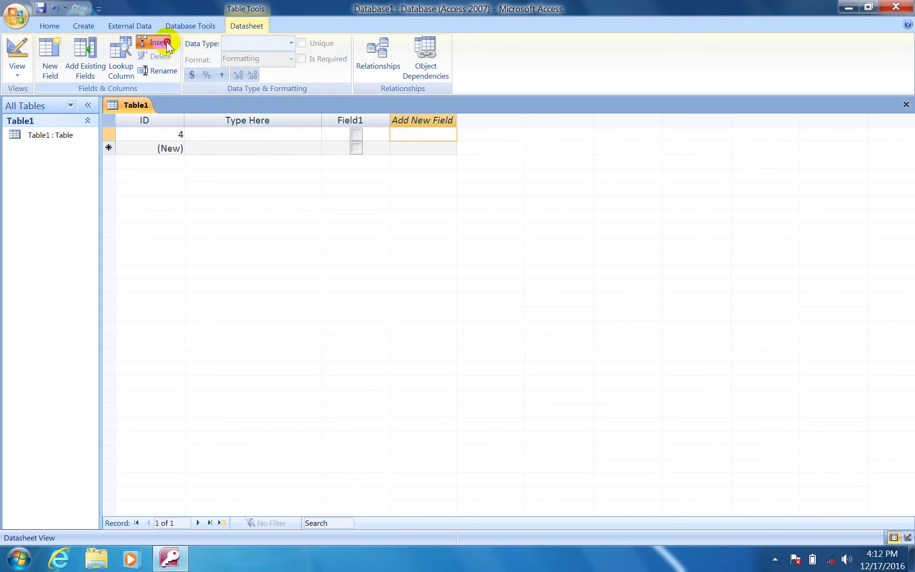
click(290, 48)
click(259, 142)
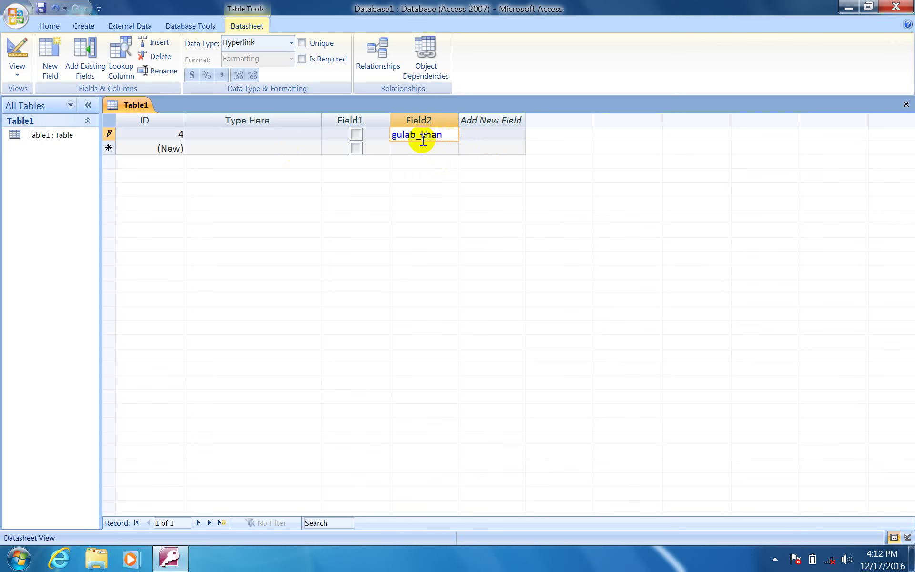
- Enter the e-mail address in the Hyperlink field of the first record and widen the column to fit it
text(@gmail.com)
click(480, 139)
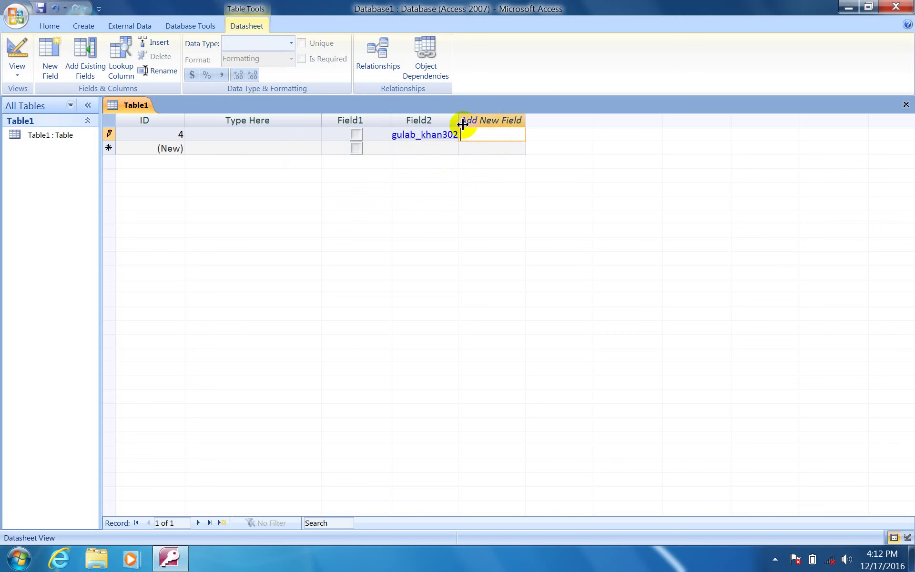
drag(459, 123, 559, 123)
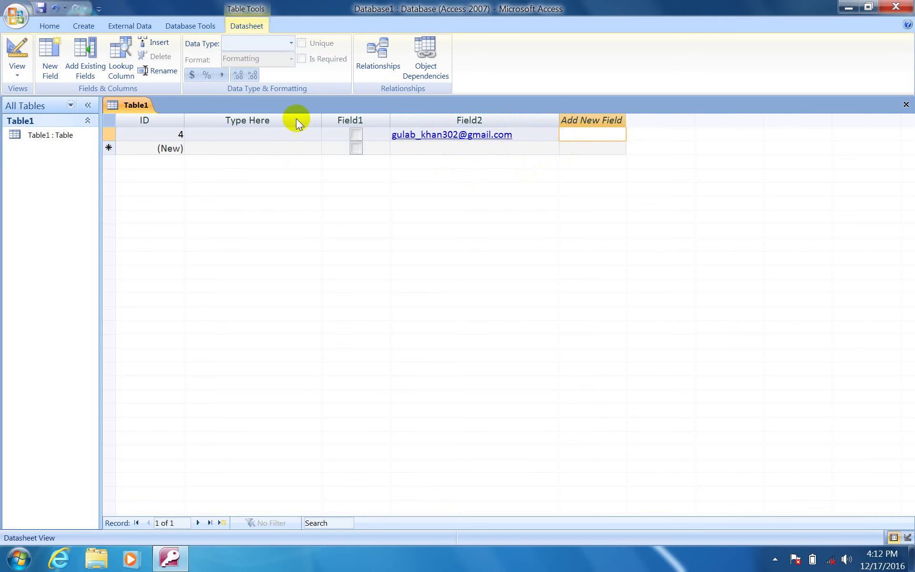
- Insert a field after the Hyperlink field and set its data type to Attachment
click(155, 42)
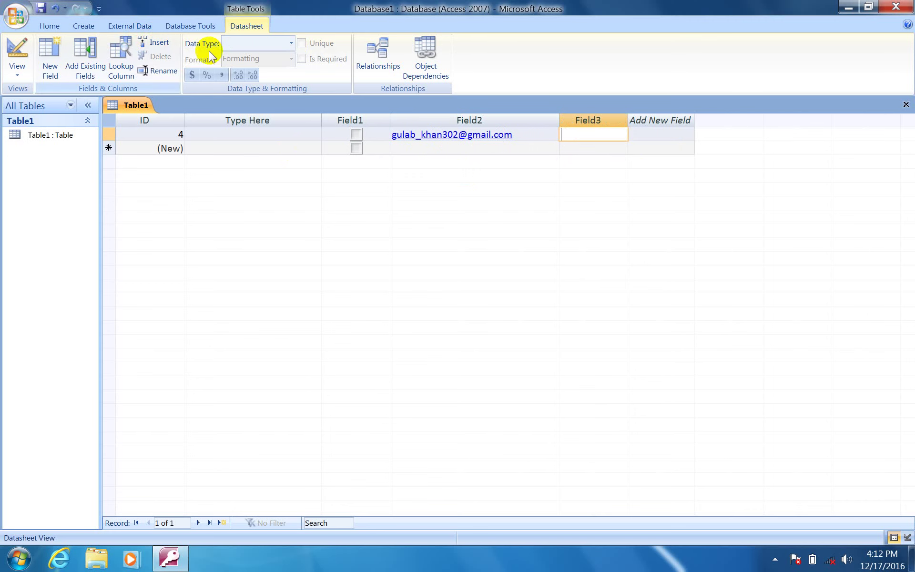
click(291, 42)
click(254, 154)
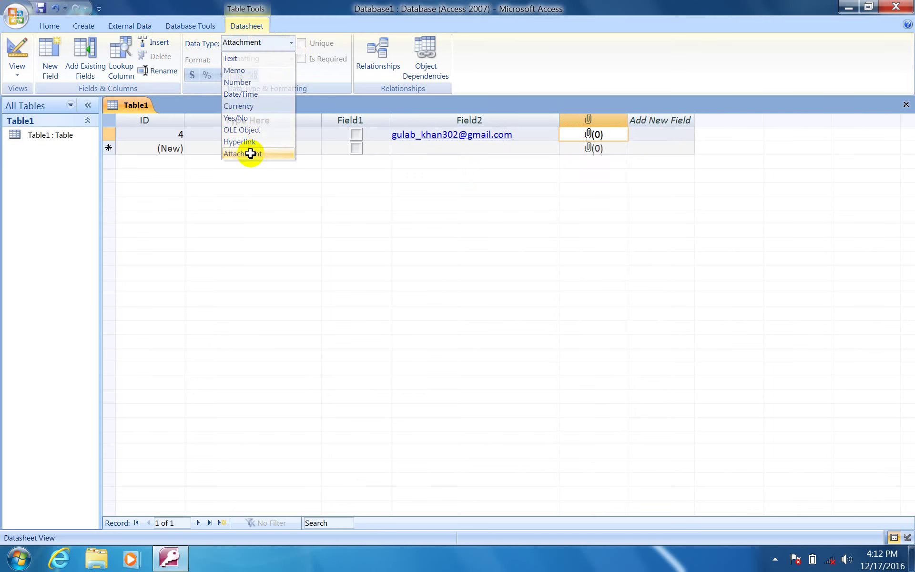
- Attach all eight images from the Sample Pictures folder to the first record's Attachment field
right_click(597, 134)
click(639, 235)
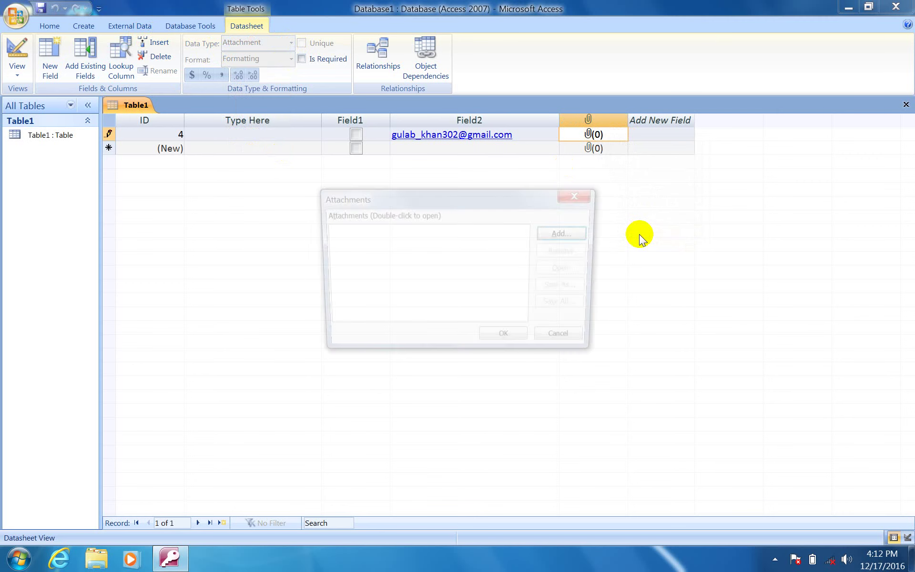
click(575, 233)
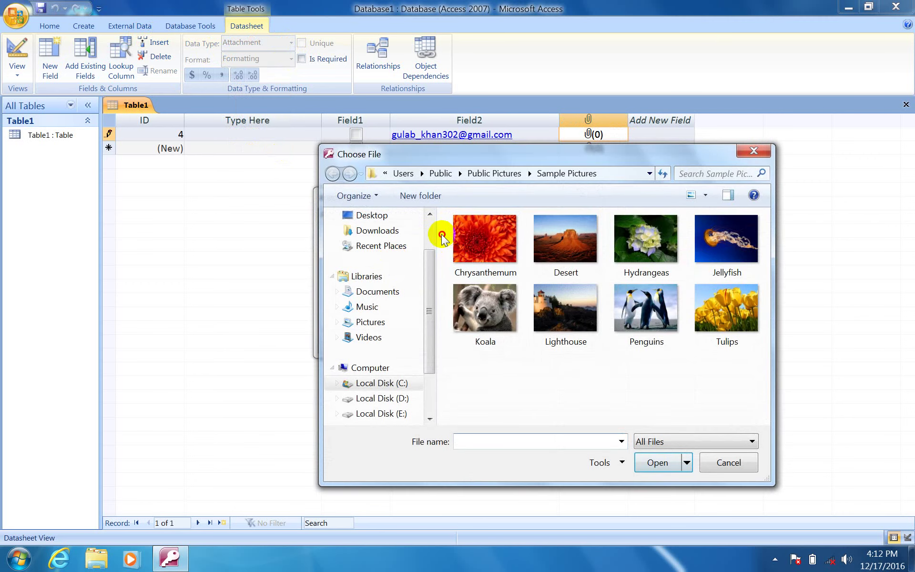
drag(441, 235, 900, 372)
click(673, 462)
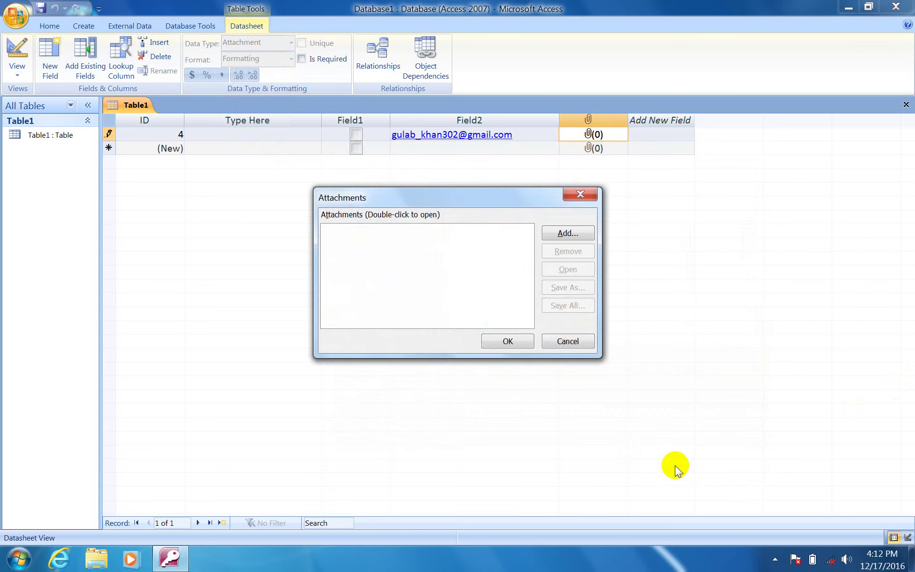
click(489, 339)
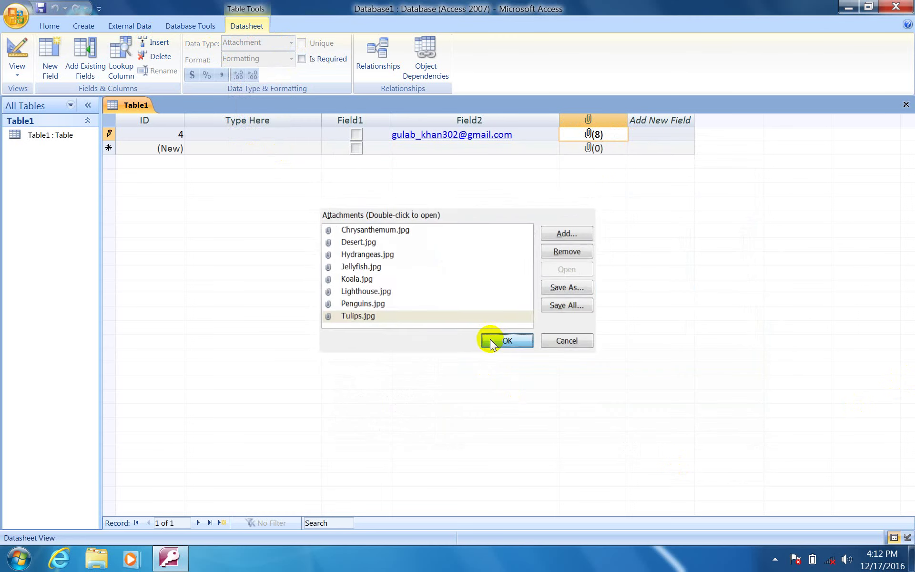
- View the attached Koala.jpg from the first record, and close the photo viewer and the attachment list
double_click(599, 136)
click(386, 279)
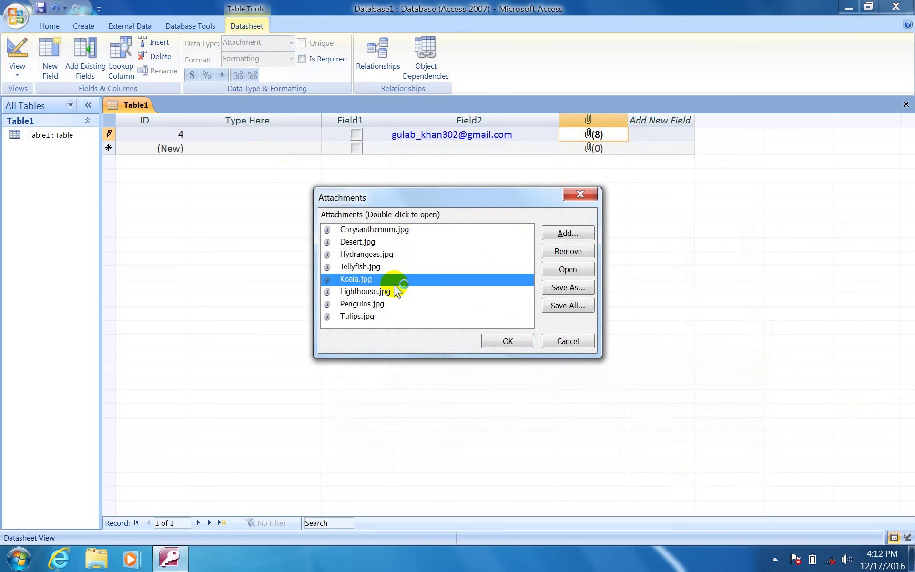
click(508, 337)
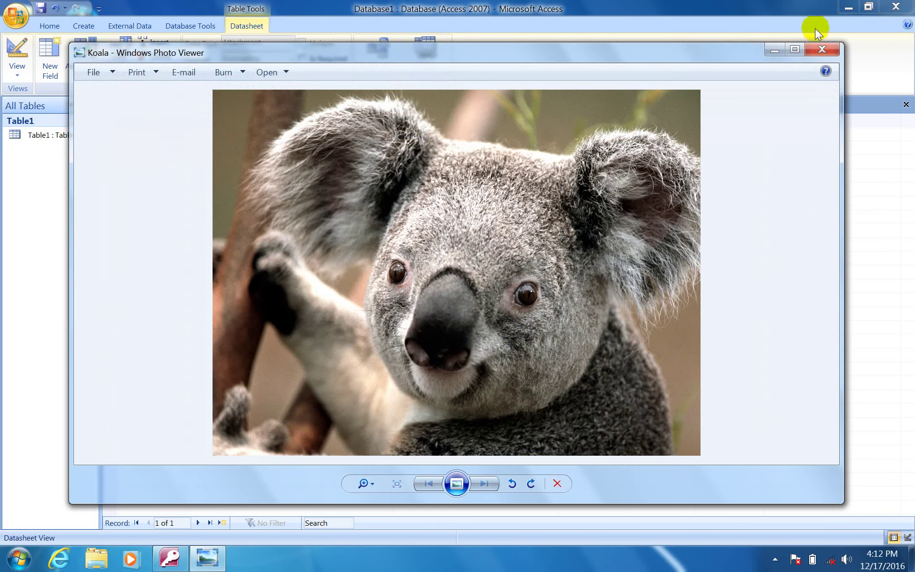
click(827, 48)
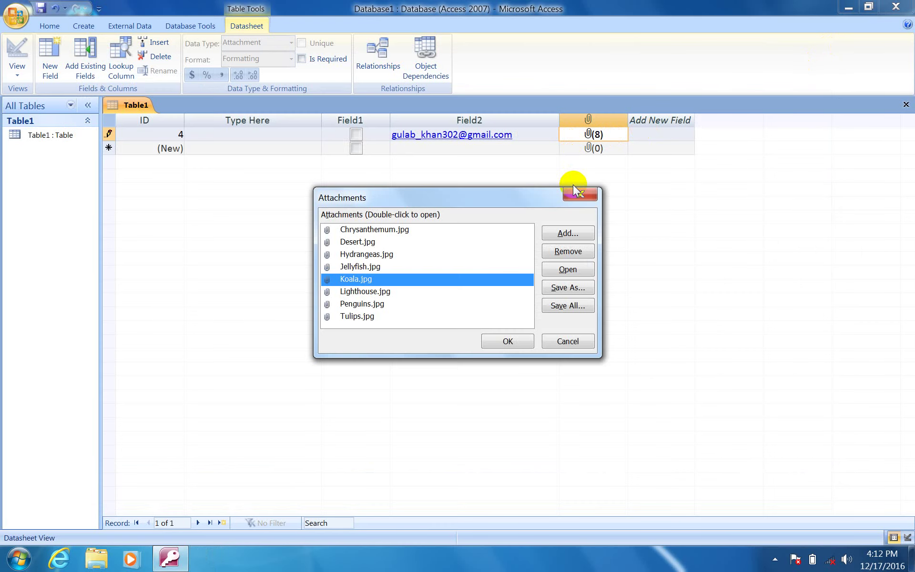
click(575, 189)
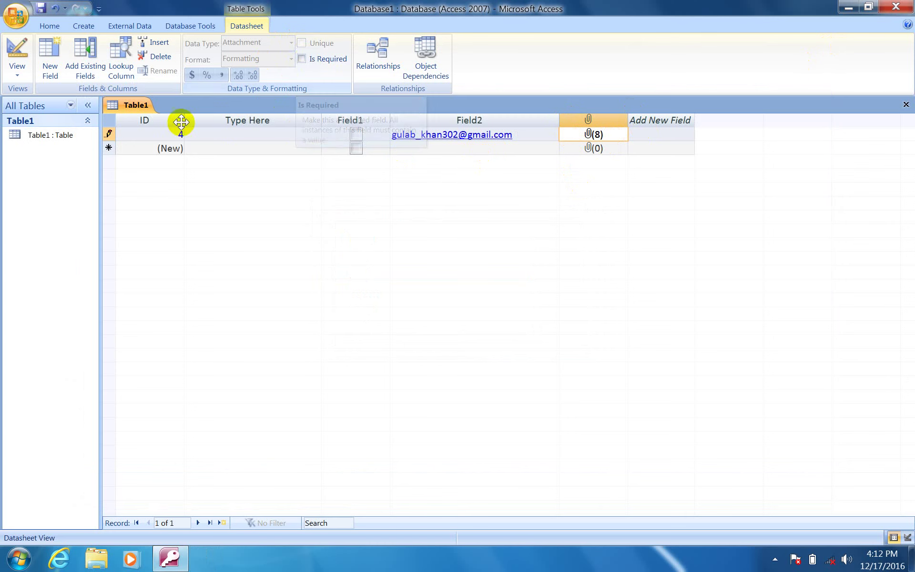
- Delete the only record in Table1 and confirm the deletion
click(272, 134)
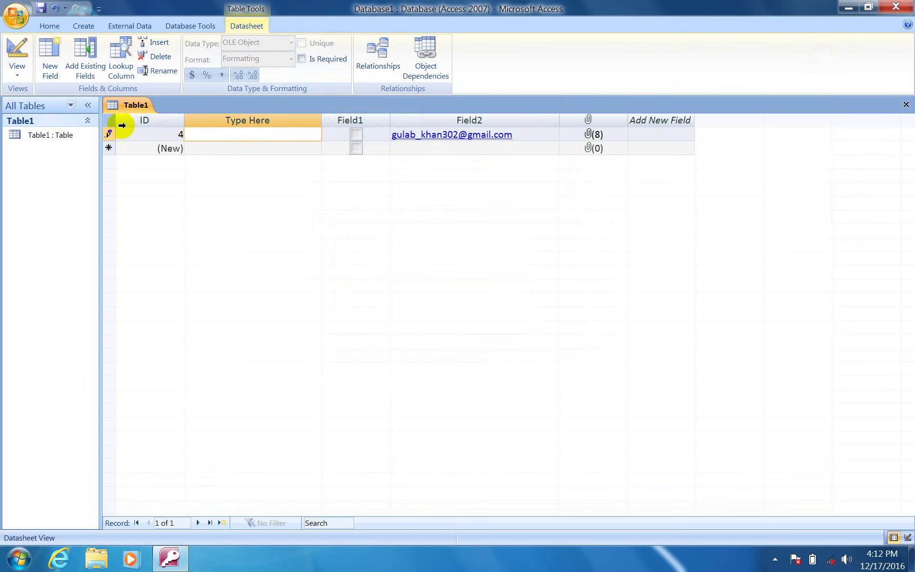
click(112, 136)
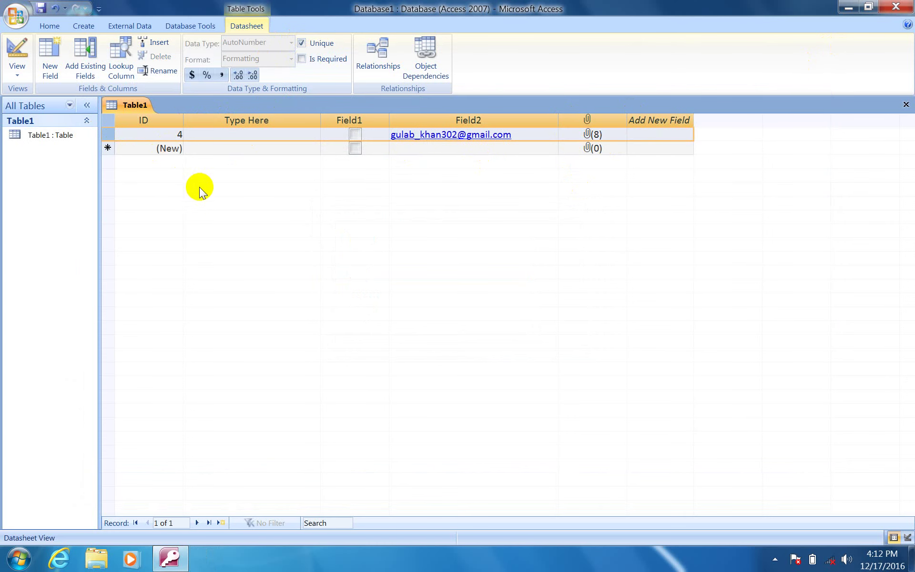
key(ctrl+a)
key(Delete)
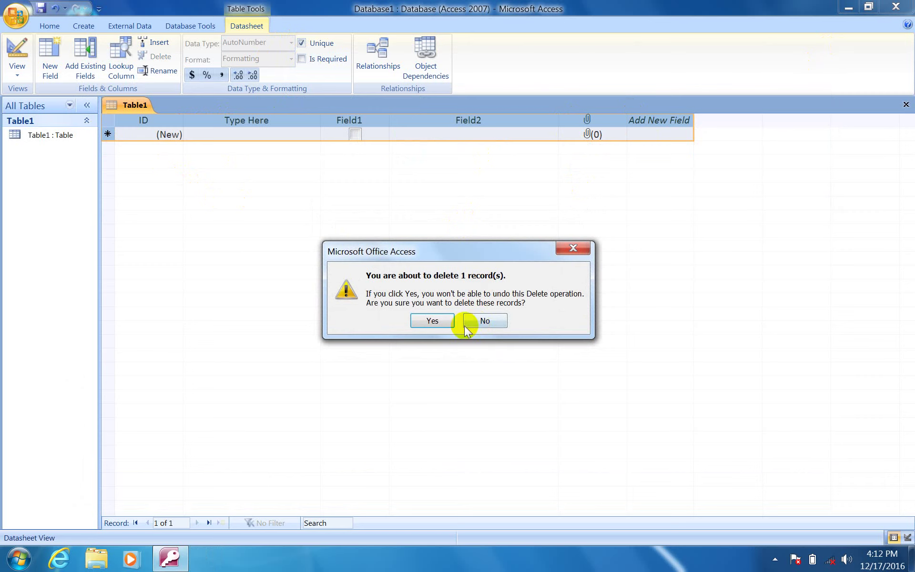
click(435, 320)
- Close Table1 without keeping its design and create a new blank table
click(906, 105)
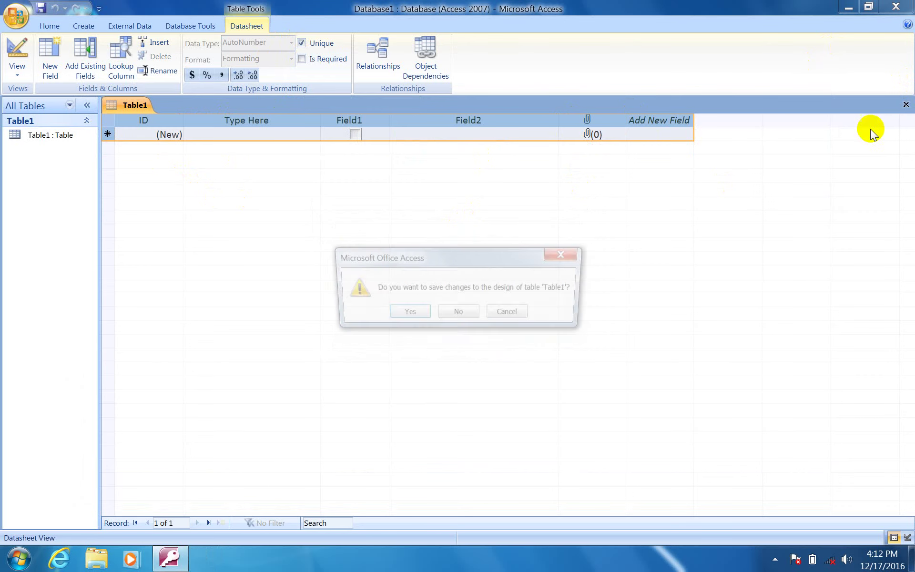
click(412, 313)
click(83, 26)
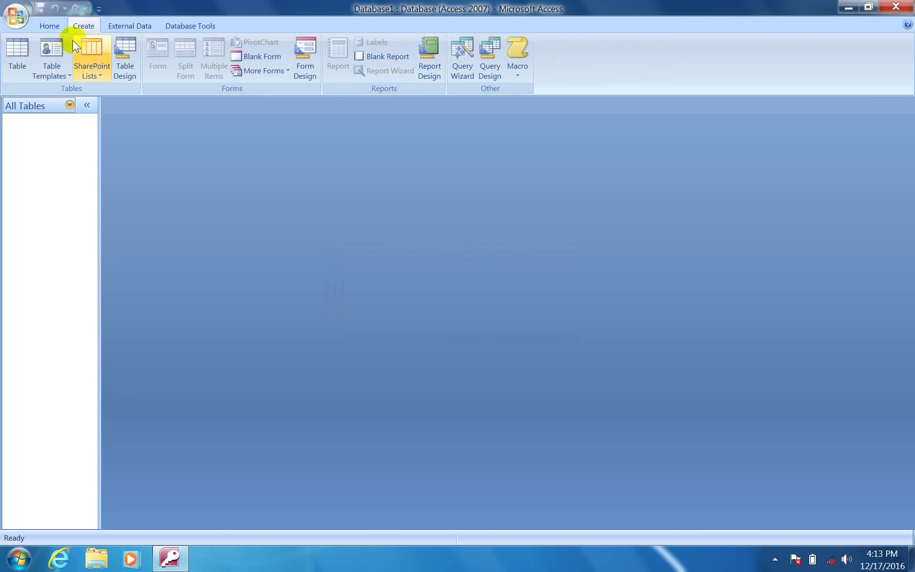
click(18, 50)
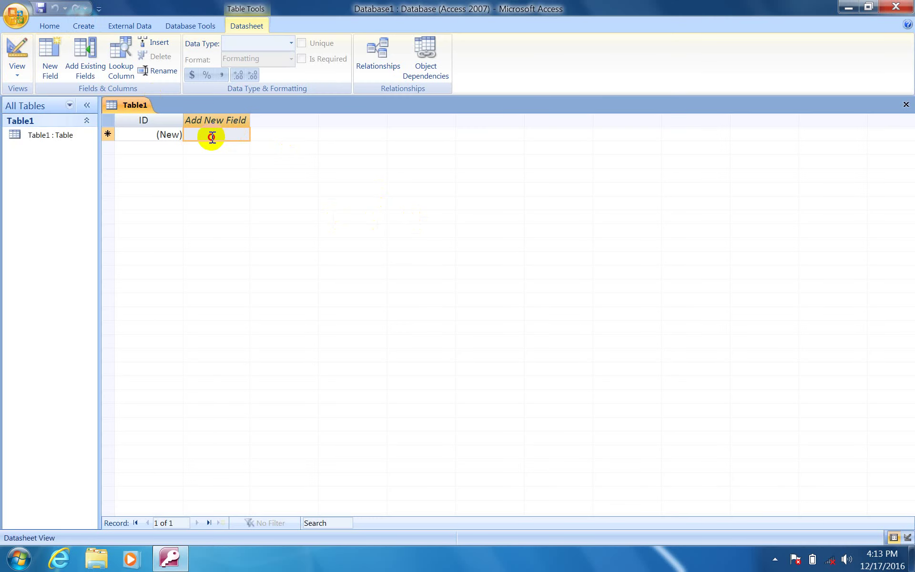
- Add a Number field next to ID in the new table and enter 120 in its first record
click(291, 43)
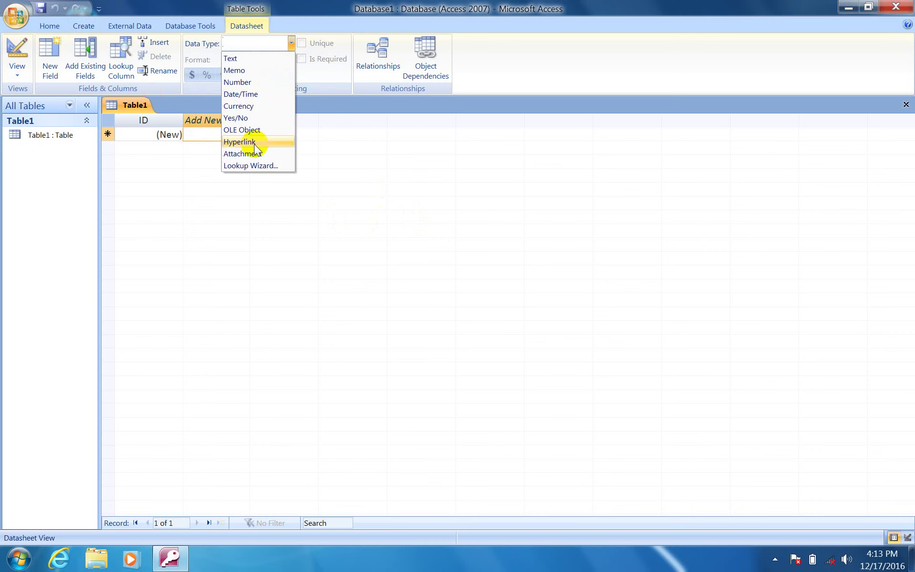
click(269, 84)
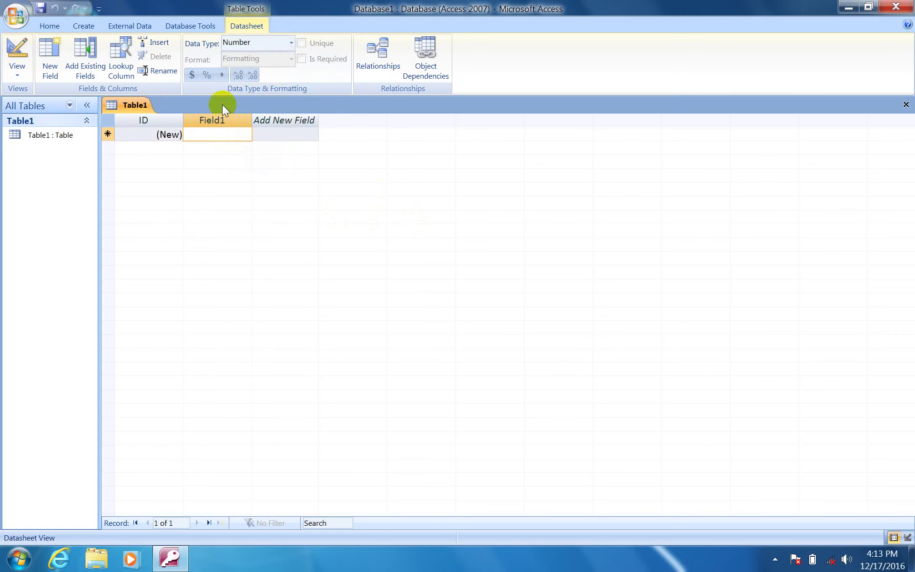
text(120)
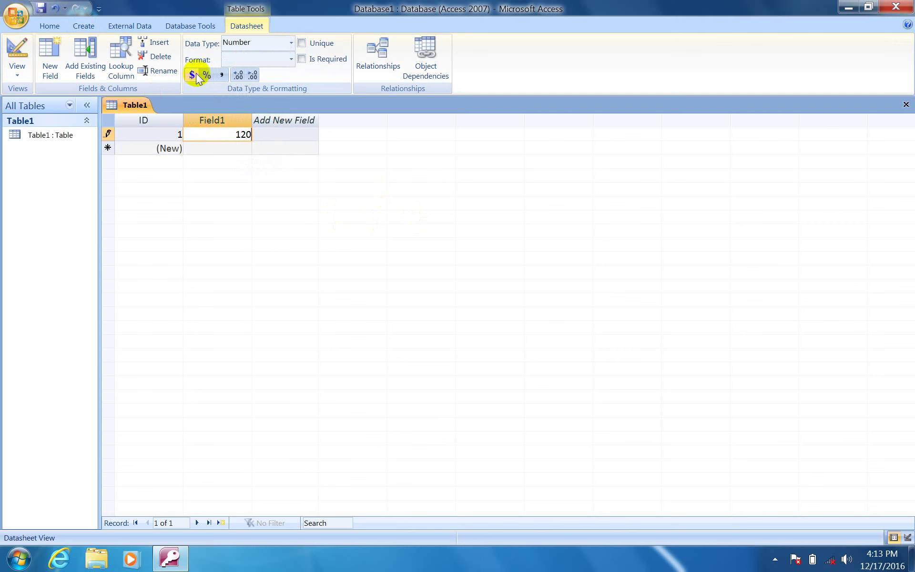
- Try the Currency and Percent formats on the Number field, and set it to Standard with four decimal places
click(193, 74)
click(205, 75)
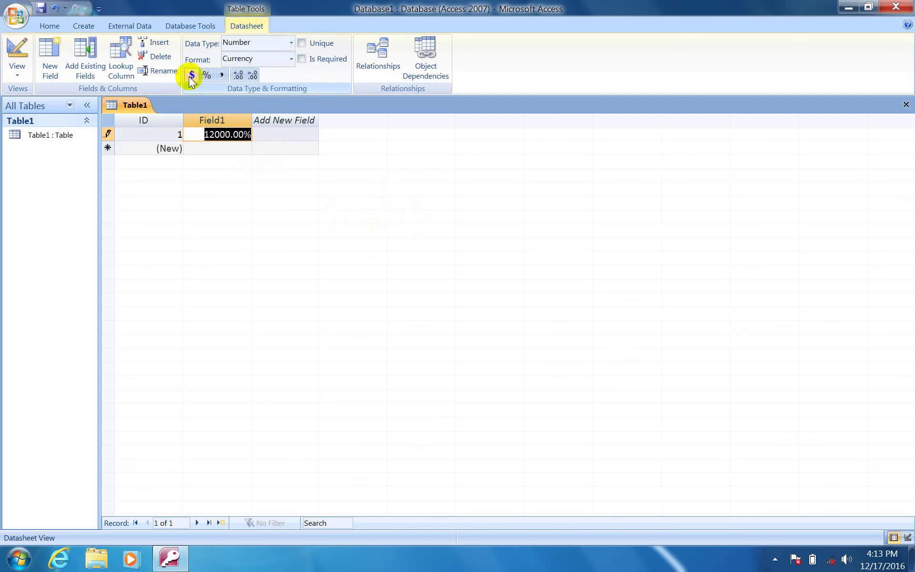
click(191, 75)
click(220, 75)
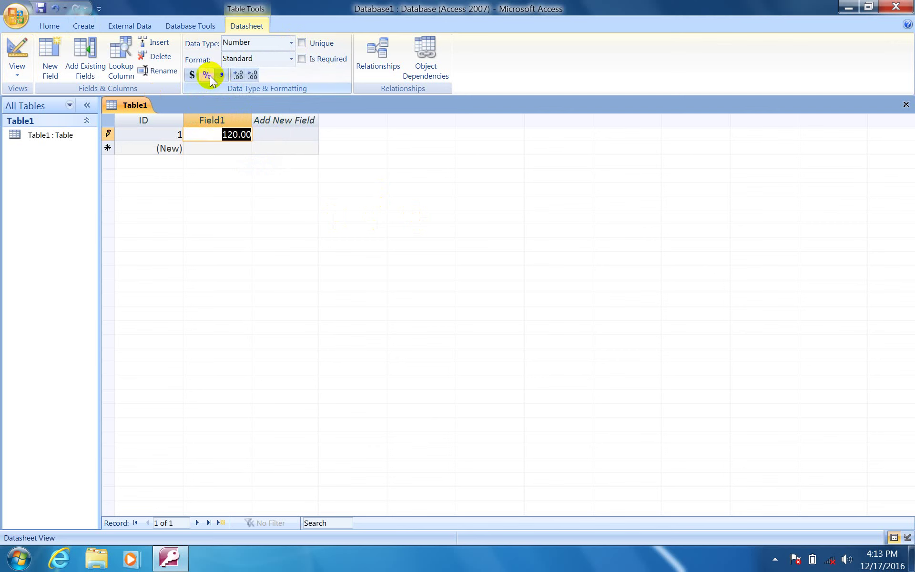
click(238, 76)
click(238, 75)
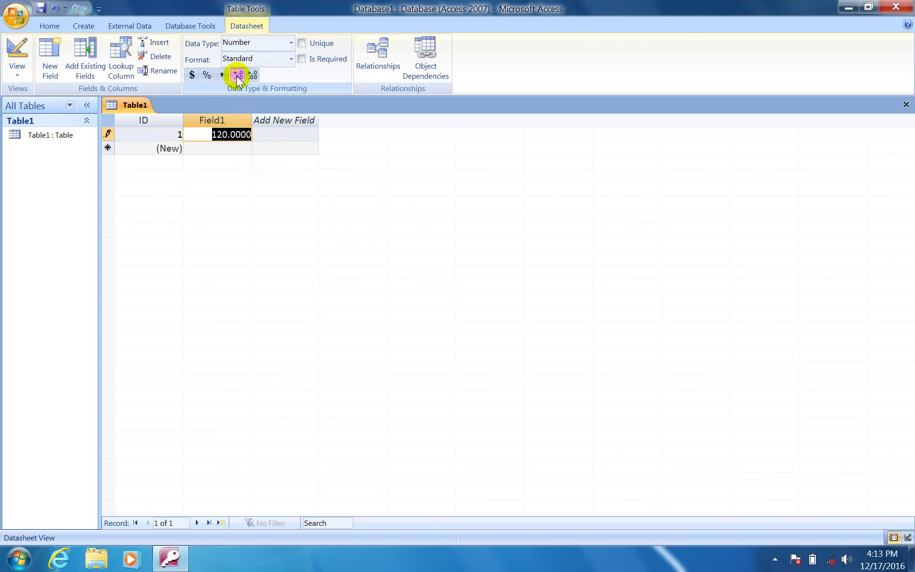
- Reduce the Number field's decimal places to zero in Field1
click(238, 75)
click(253, 75)
click(253, 75)
click(253, 75)
click(253, 75)
click(253, 76)
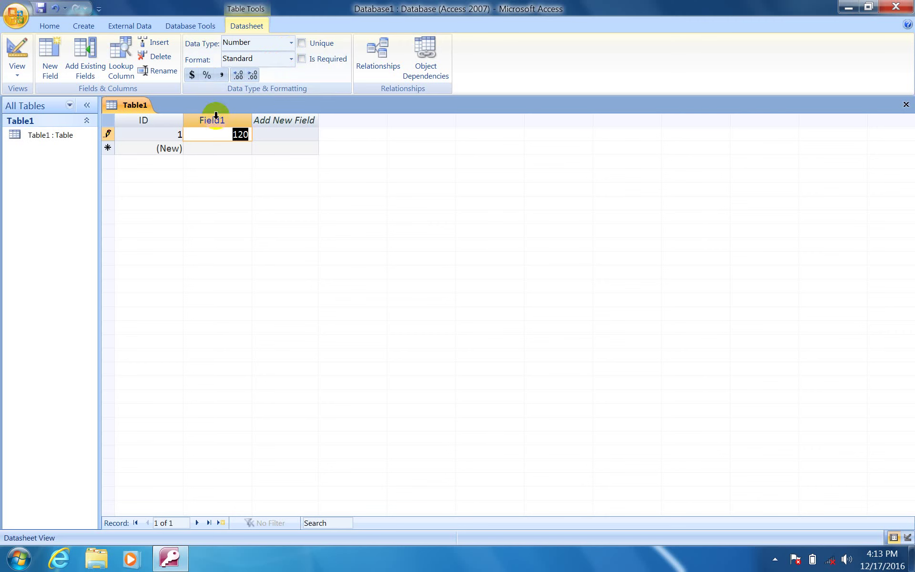
- Change Field1's data type to Text and clear its value in the first record
click(292, 44)
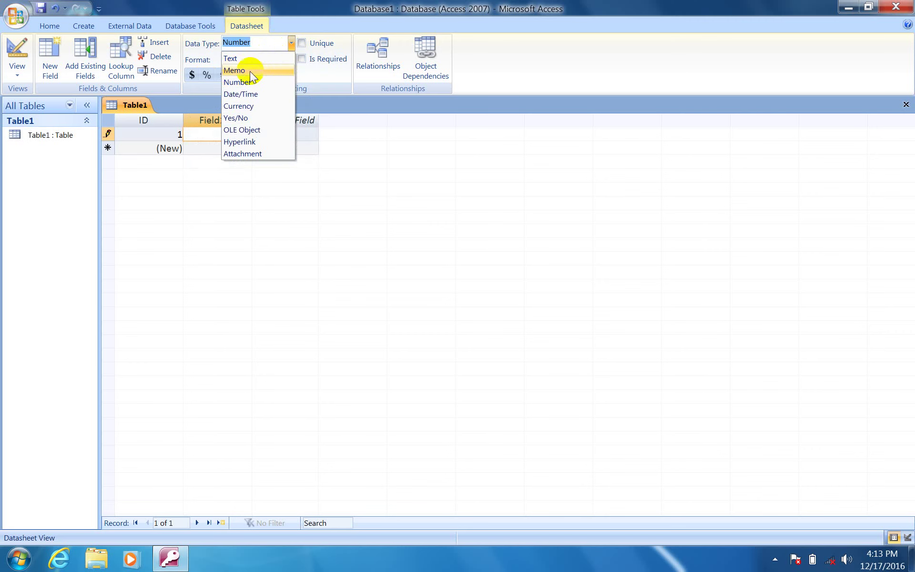
click(240, 59)
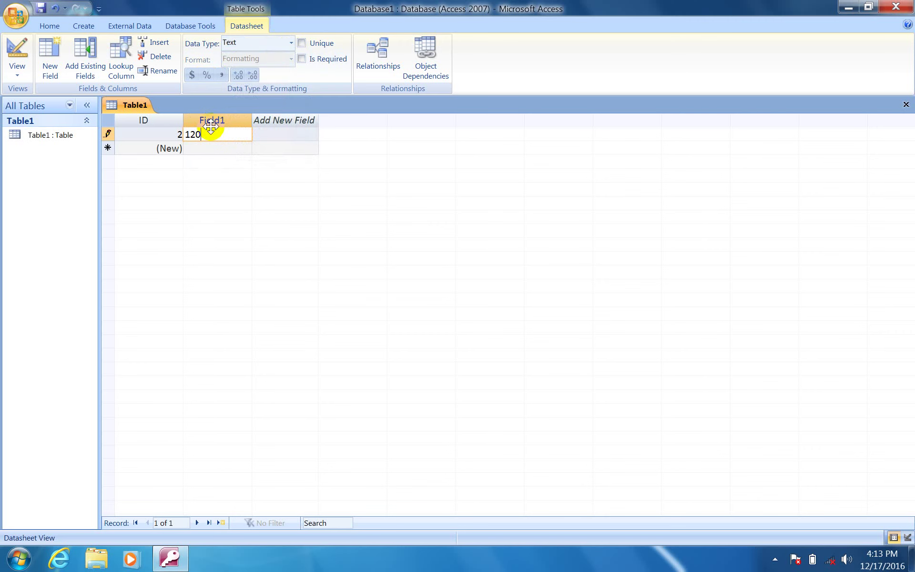
key(BackSpace)
key(BackSpace)
key(BackSpace)
click(267, 135)
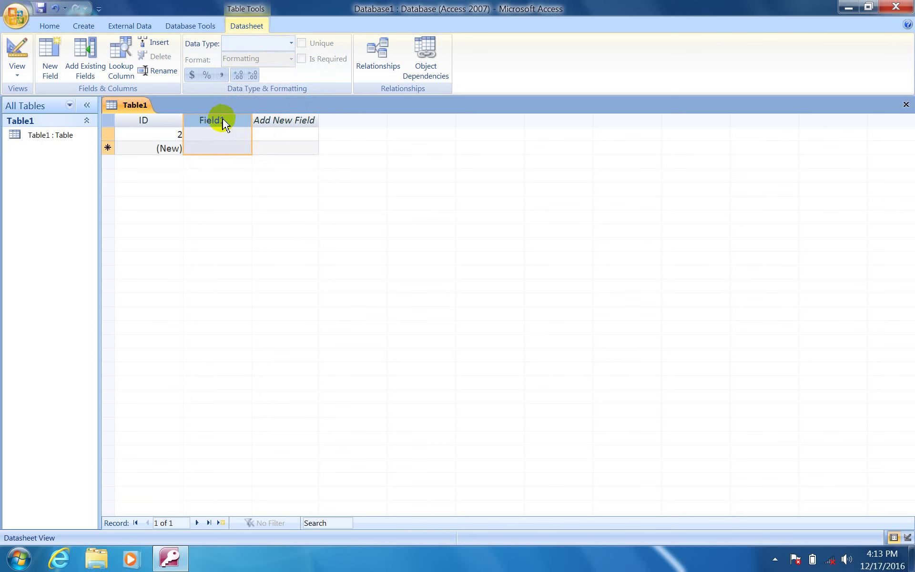
- Rename the field next to ID as "Type Here"
double_click(234, 122)
text(Type Here)
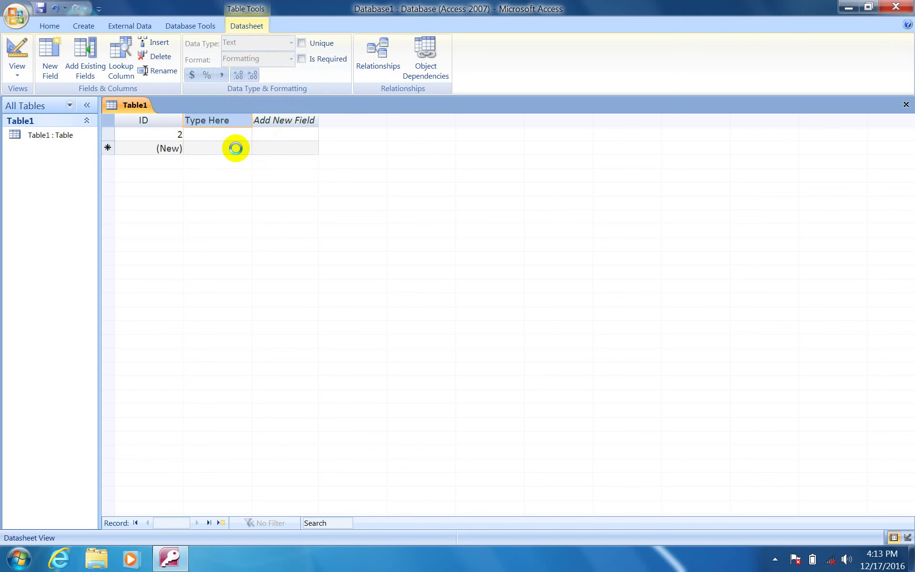
key(Return)
- Insert a new field after Type Here and name it "Type"
click(286, 133)
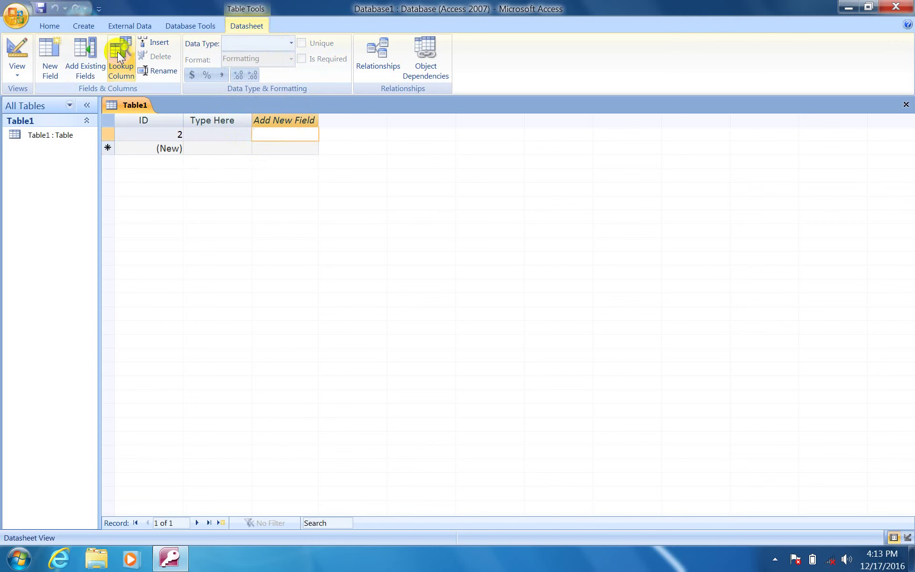
click(159, 45)
double_click(301, 116)
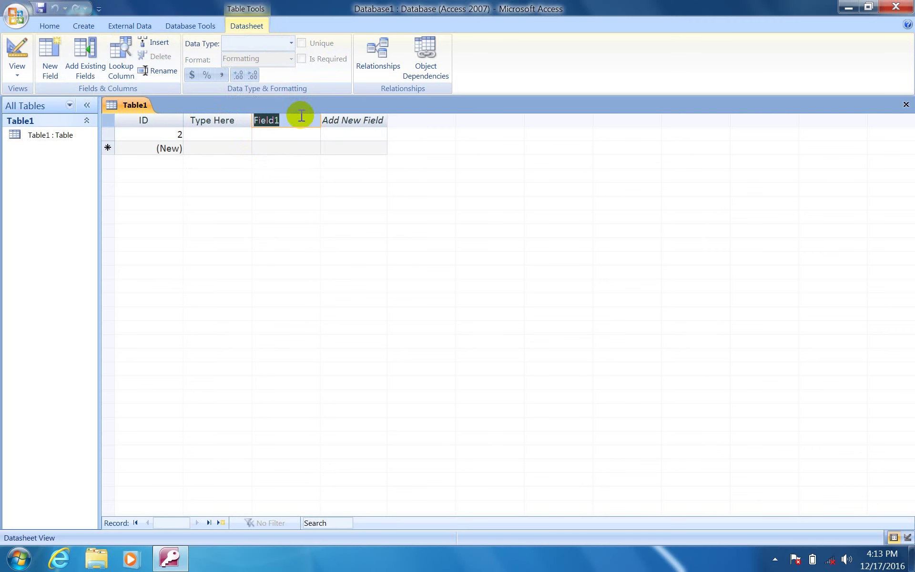
text(Type)
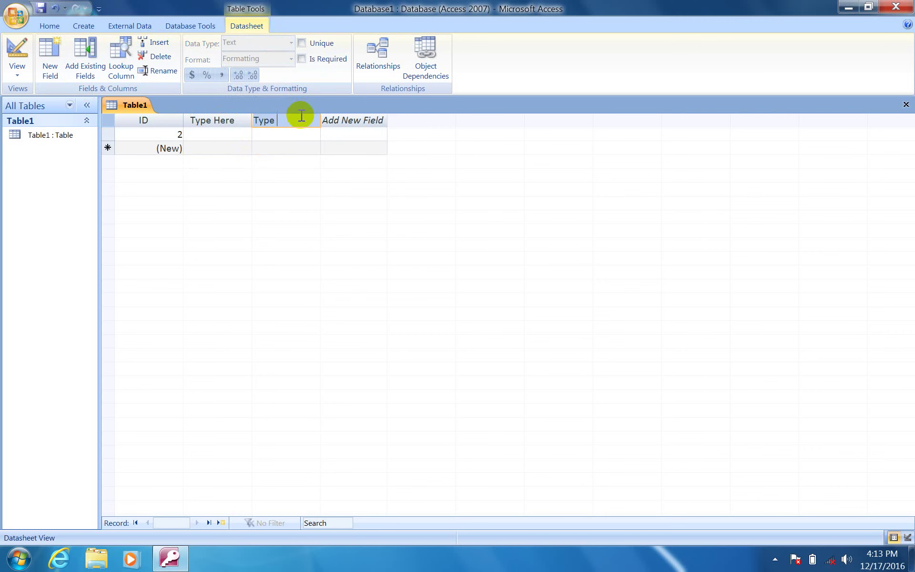
key(Return)
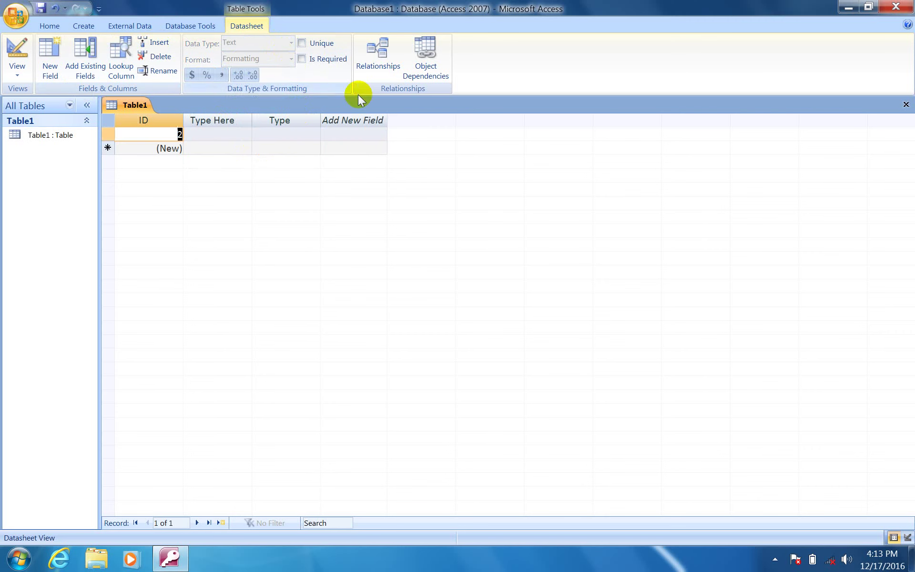
click(351, 135)
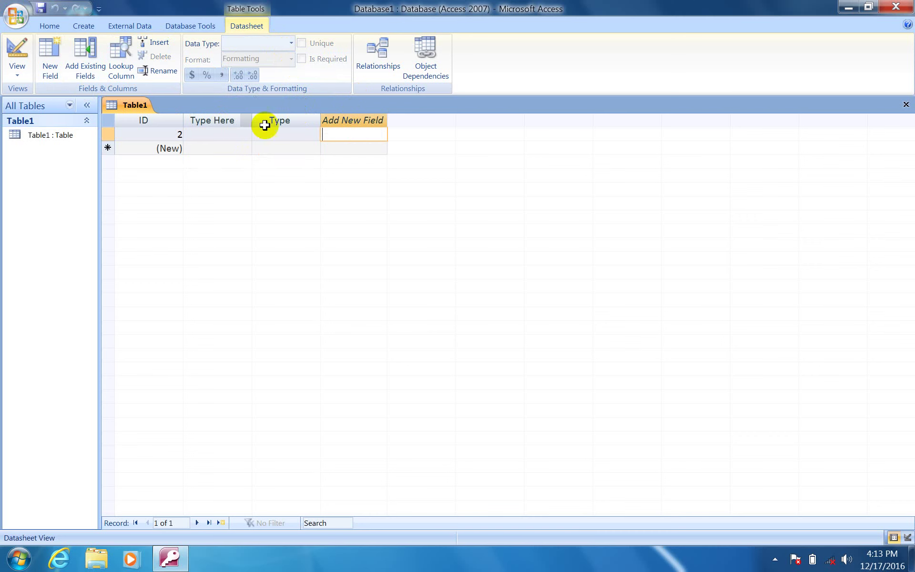
click(231, 134)
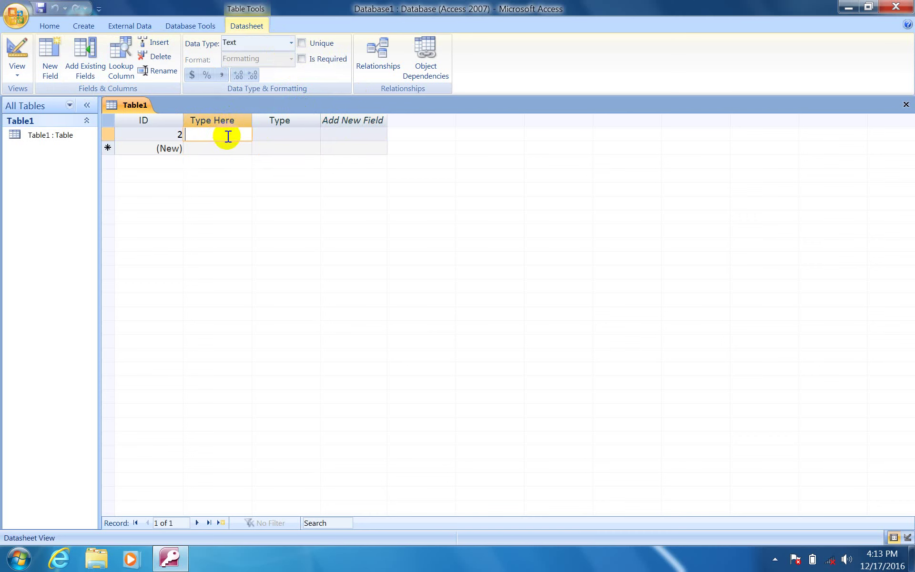
key(Tab)
key(Tab)
key(Tab)
key(Tab)
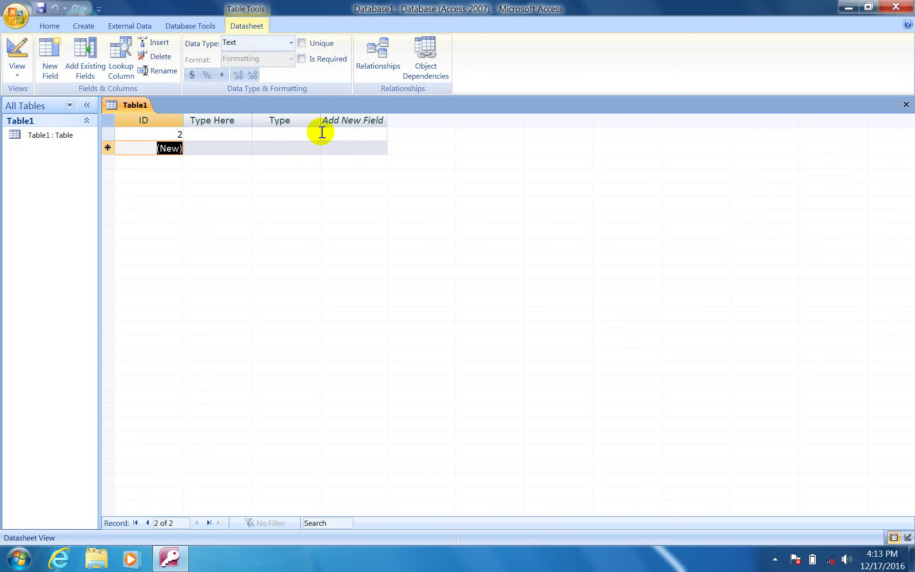
click(236, 145)
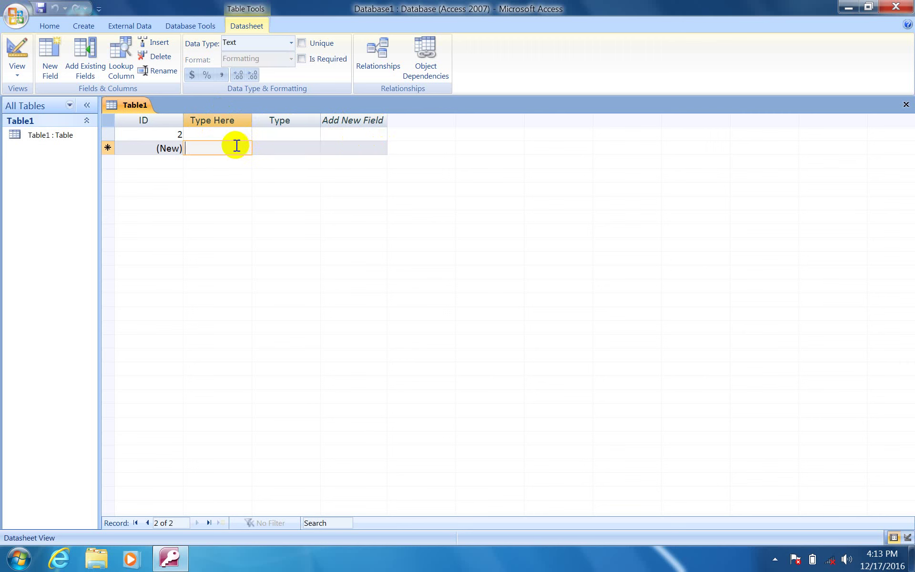
click(256, 150)
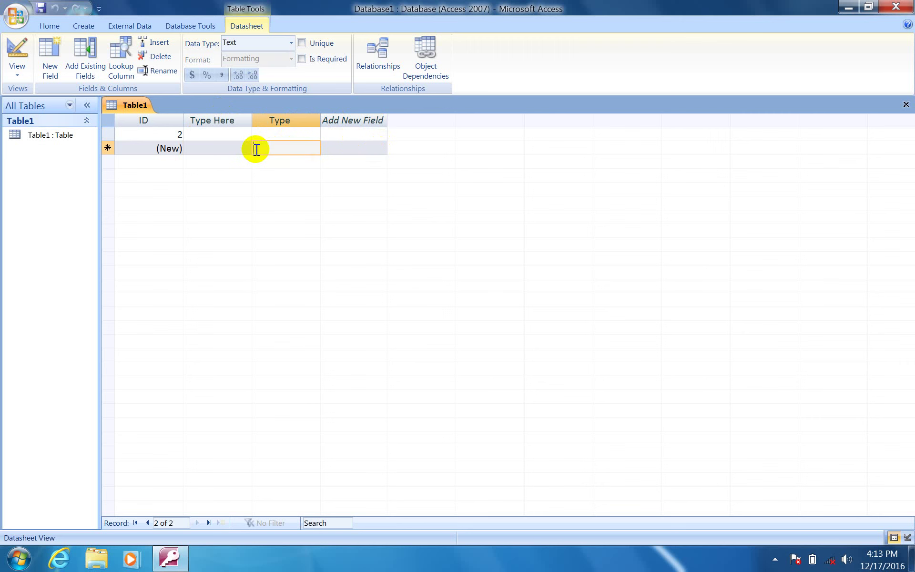
click(231, 153)
click(285, 153)
click(215, 152)
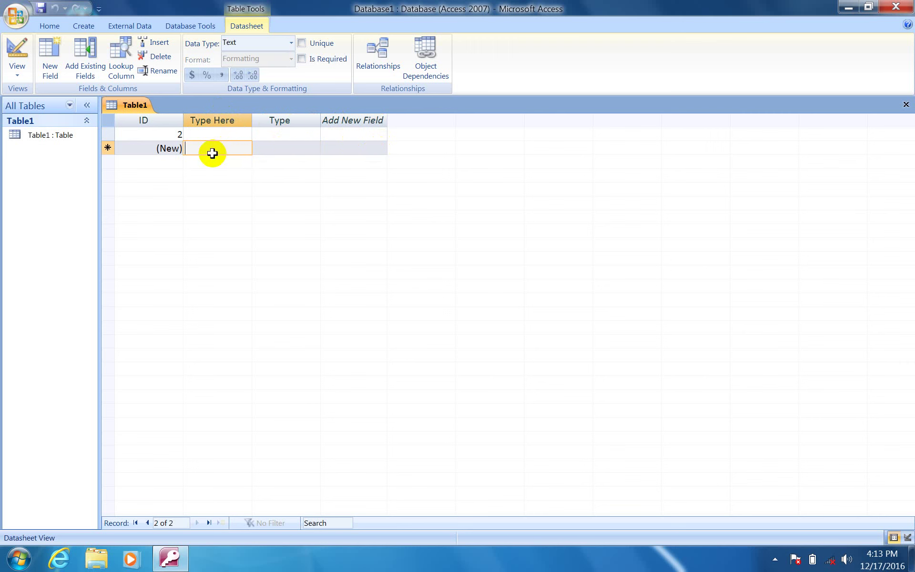
click(222, 135)
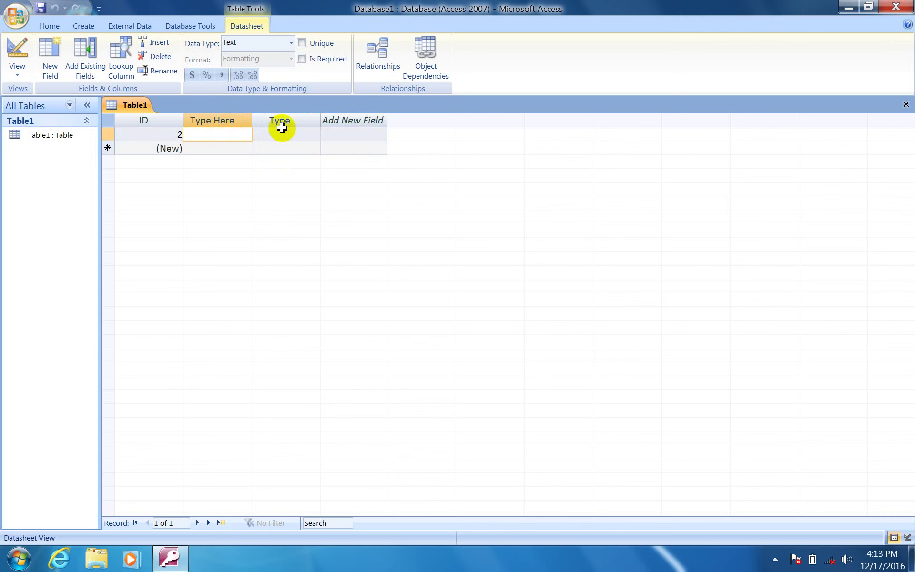
click(256, 131)
click(235, 132)
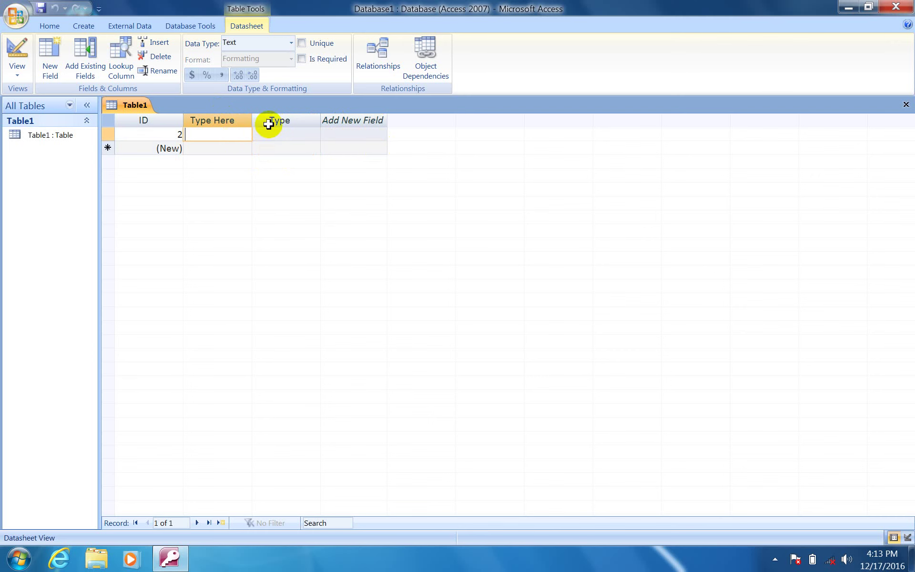
click(279, 134)
- Make Type Here a required field and accept the prompt
click(218, 131)
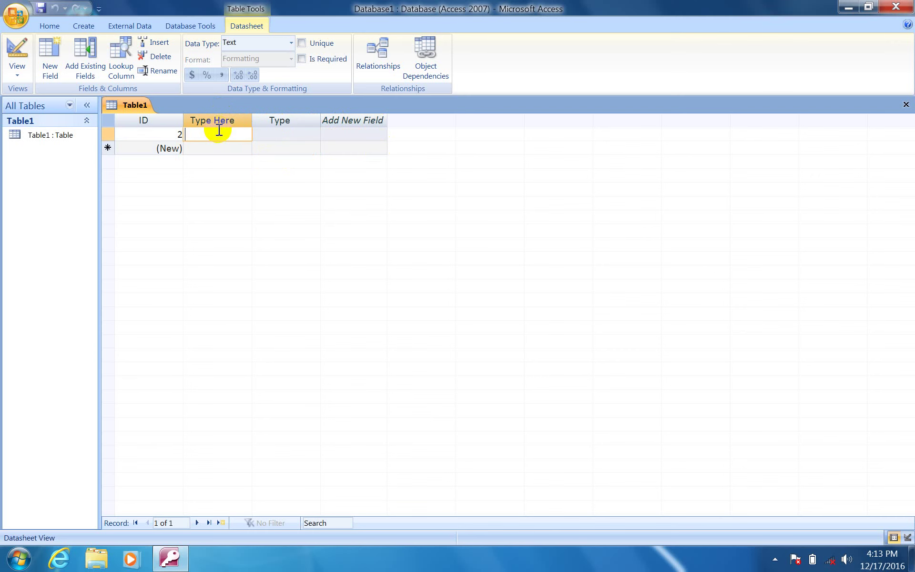
click(302, 59)
click(405, 327)
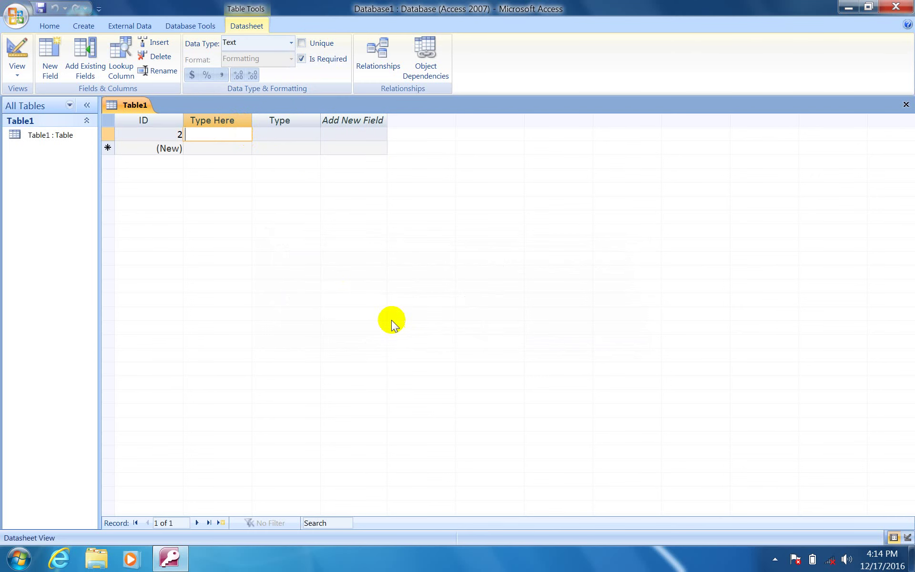
- Enter fgdfg in the Type field of the first record, leaving Type Here empty
key(Tab)
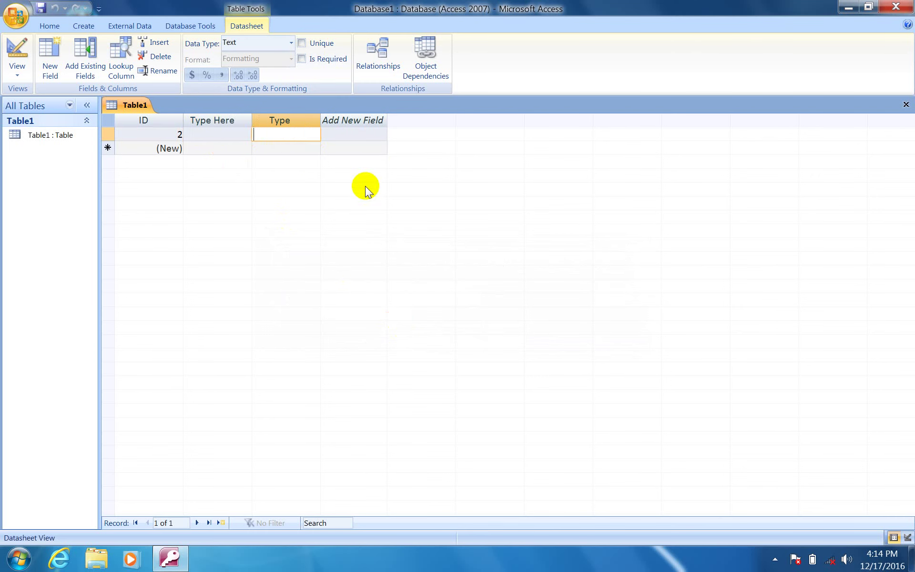
text(fgdfg)
key(Tab)
key(Tab)
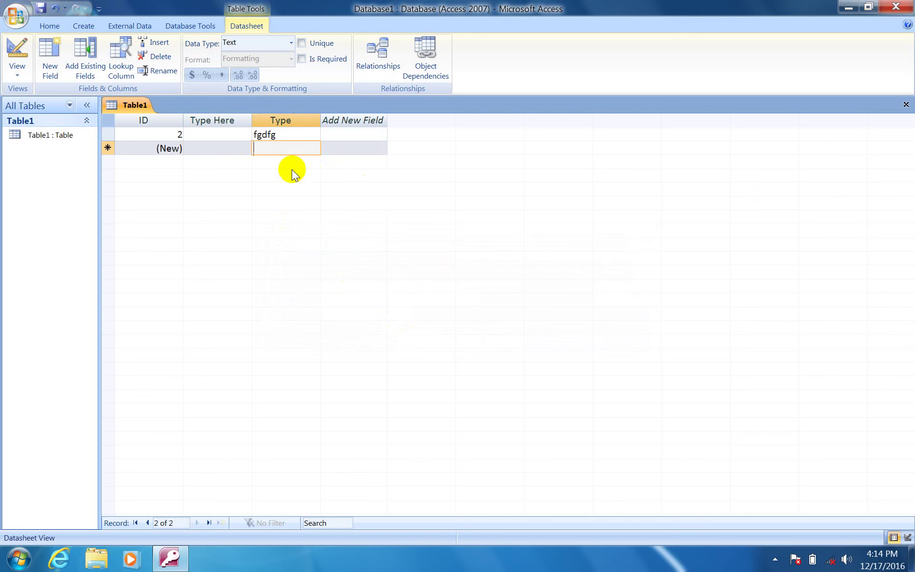
- Delete all records in Table1 and confirm the deletion
key(ctrl+a)
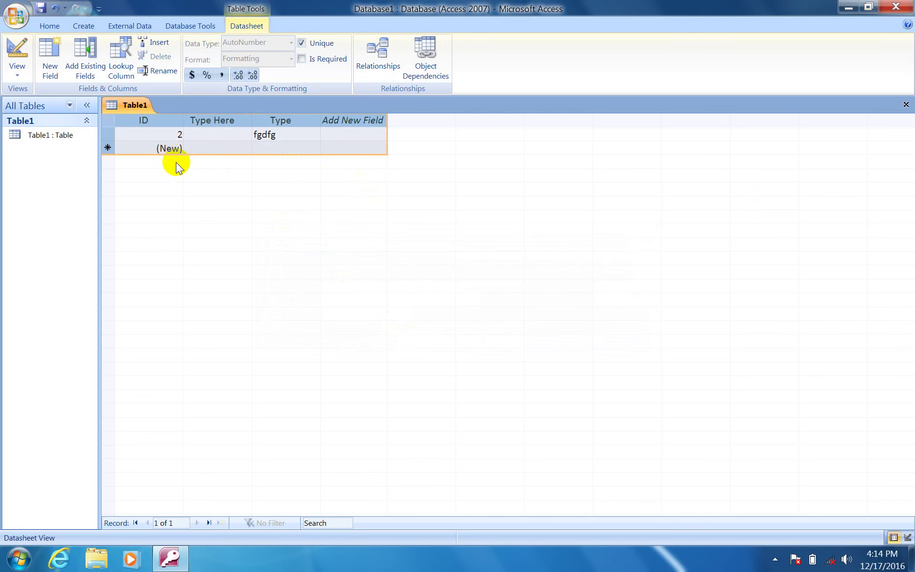
key(Delete)
click(427, 318)
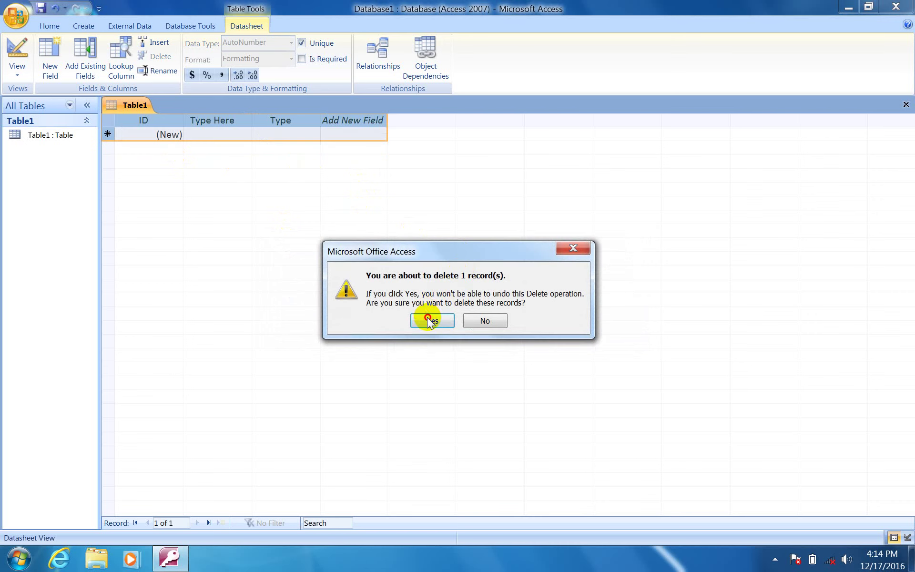
- Try to enter 4545 in the Type field of a new record with Type Here left empty, and clear the entry
click(220, 135)
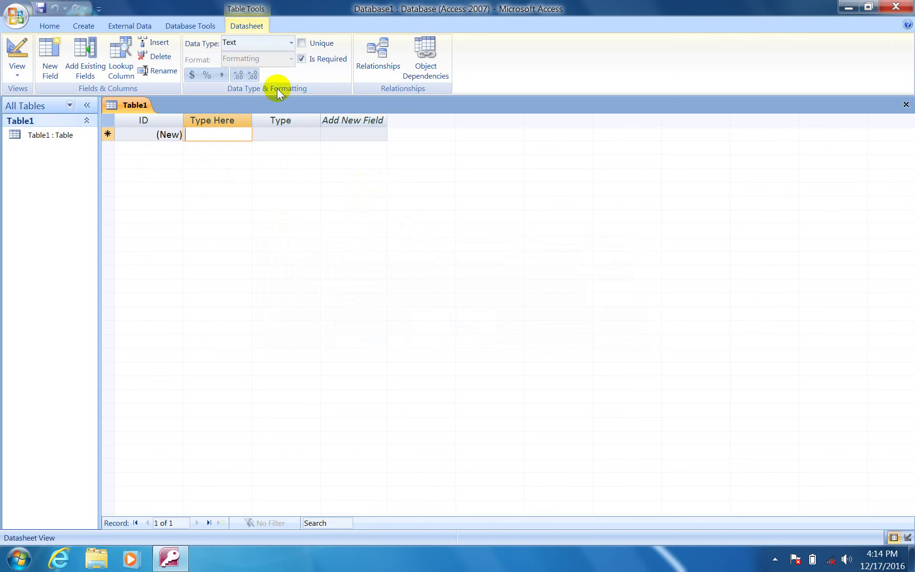
click(277, 138)
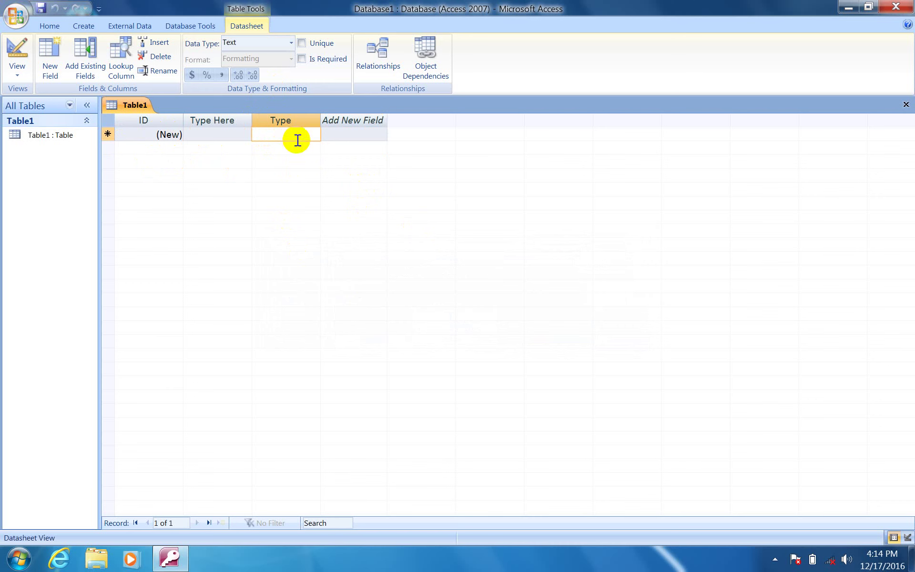
text(4545)
key(Return)
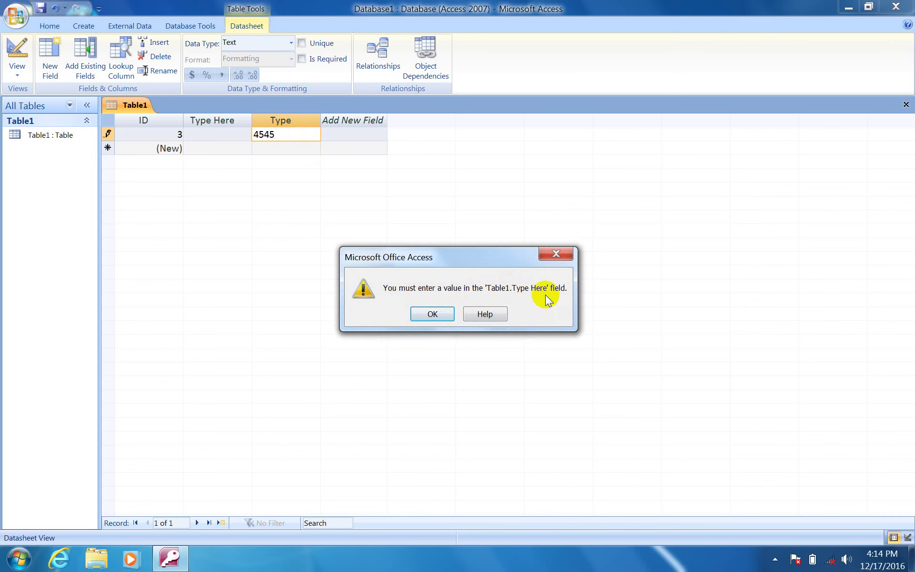
click(428, 314)
key(BackSpace)
key(BackSpace)
key(BackSpace)
key(BackSpace)
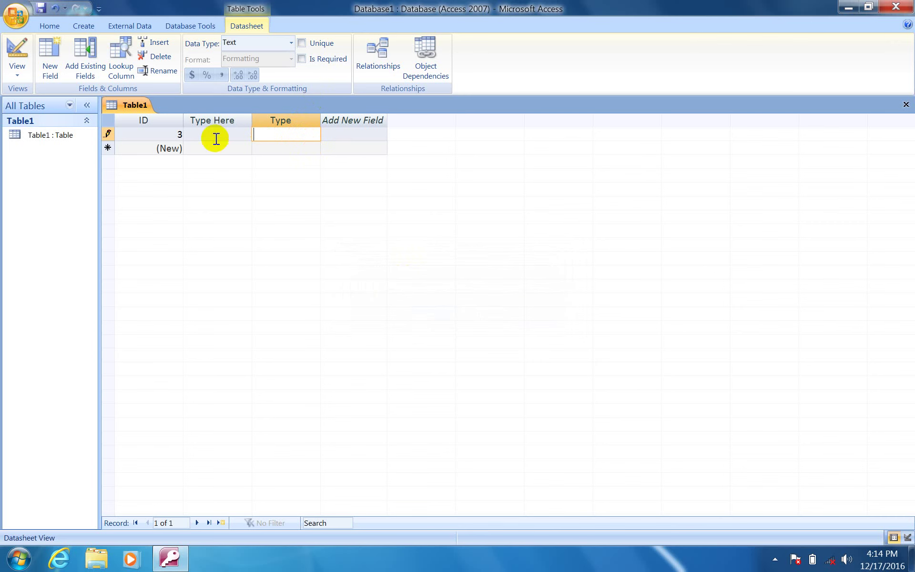
- Enter ghfhf and 564564 in the Type Here field of two consecutive records, leaving Type empty
click(214, 139)
text(ghfhf)
key(Tab)
key(Tab)
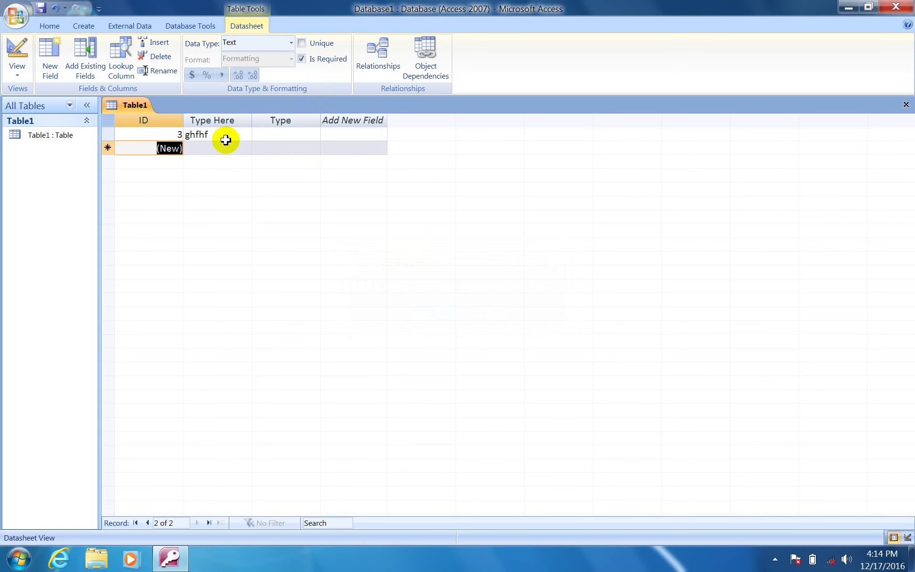
key(Tab)
text(564564)
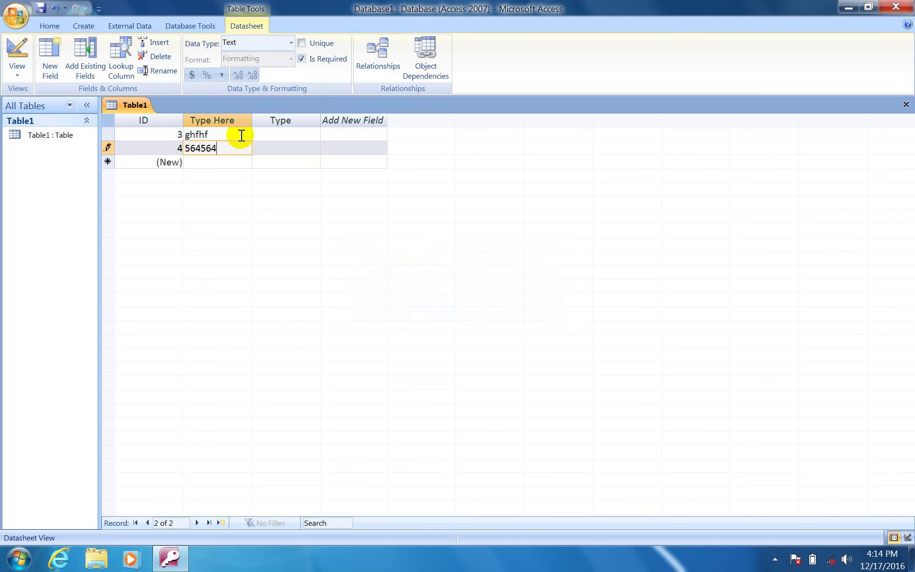
key(Tab)
key(Tab)
key(Tab)
key(Tab)
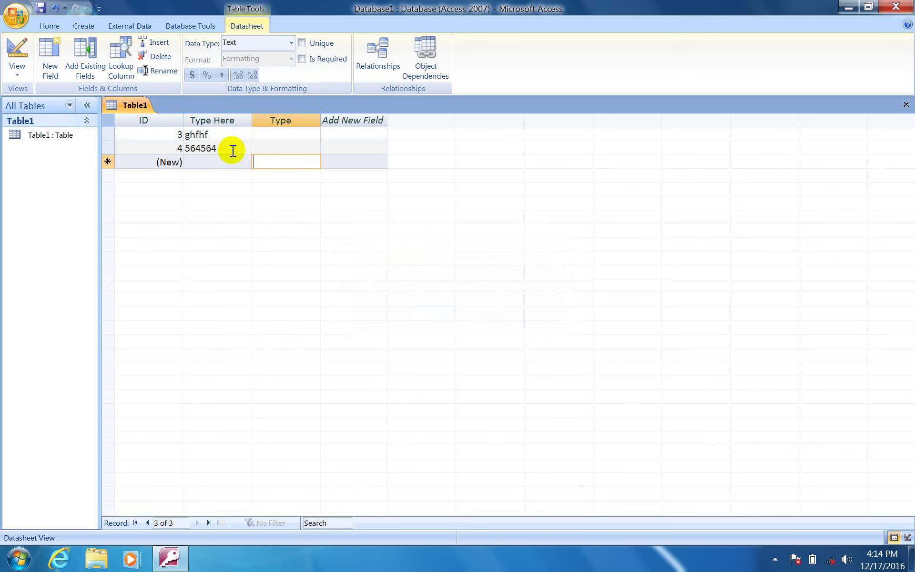
- Select both sample records in Table1 and delete them
click(242, 137)
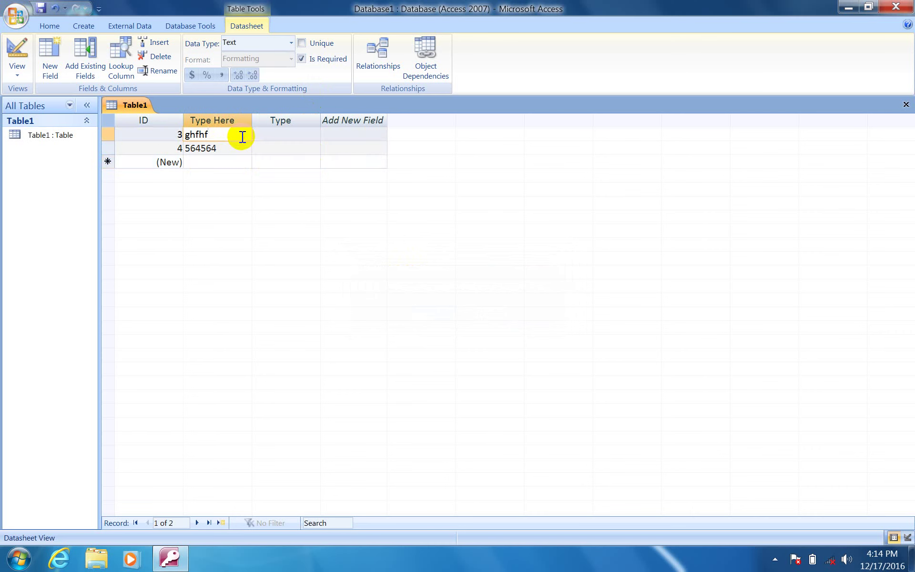
key(ctrl+a)
key(Delete)
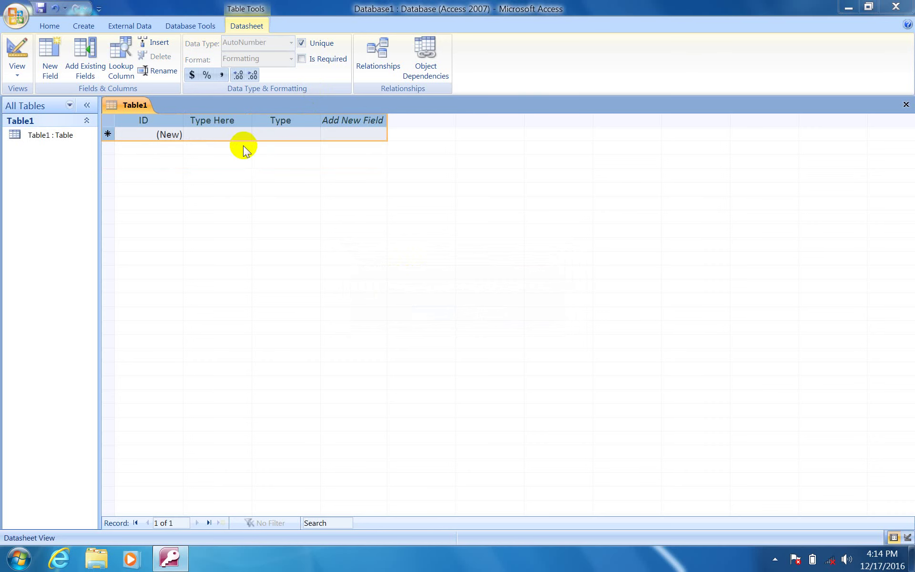
- Turn on Unique and turn off Is Required for the Type Here field
click(237, 135)
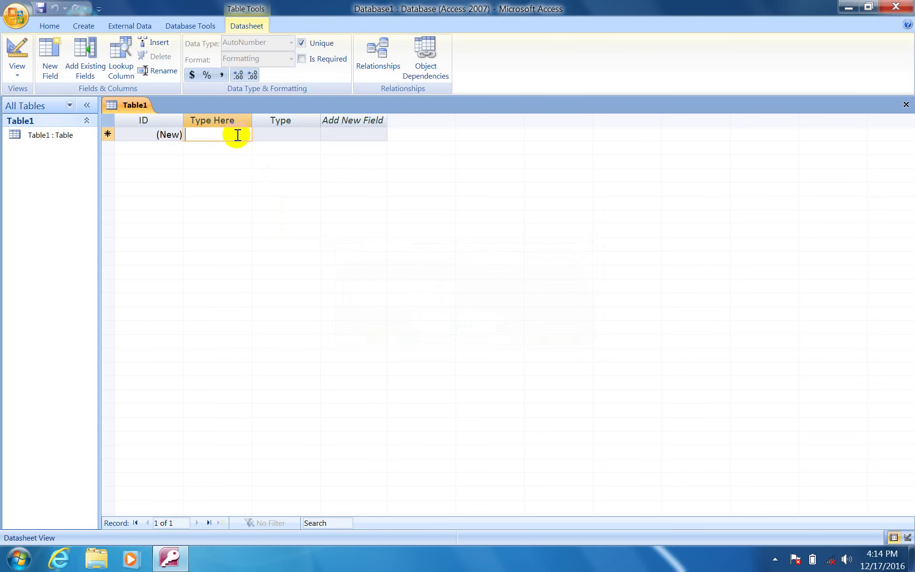
click(302, 43)
- Enter asad in the Type Here field of a new record, leaving Type empty
text(a)
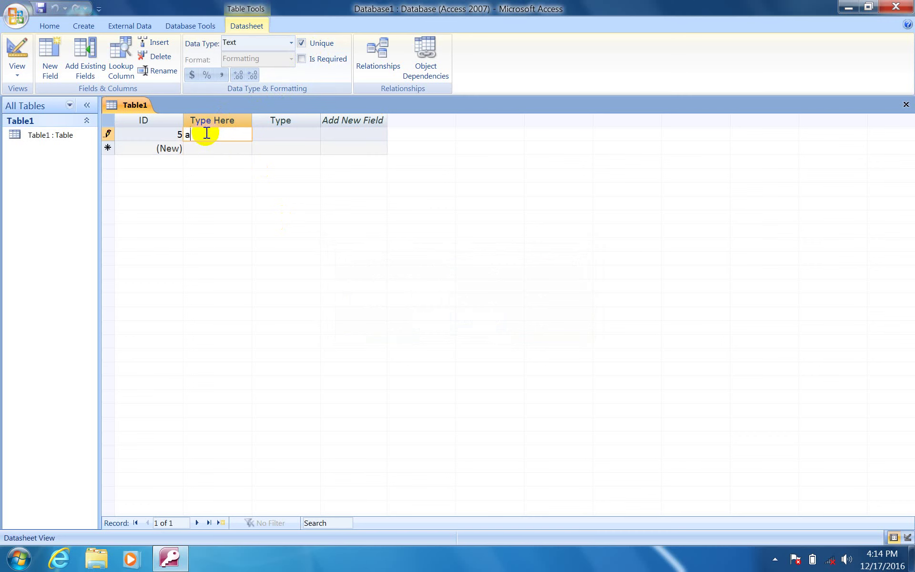
text(sda)
key(Tab)
- Try to enter the duplicate value asad in the Type Here field of a second record, and discard that record
click(224, 153)
text(a)
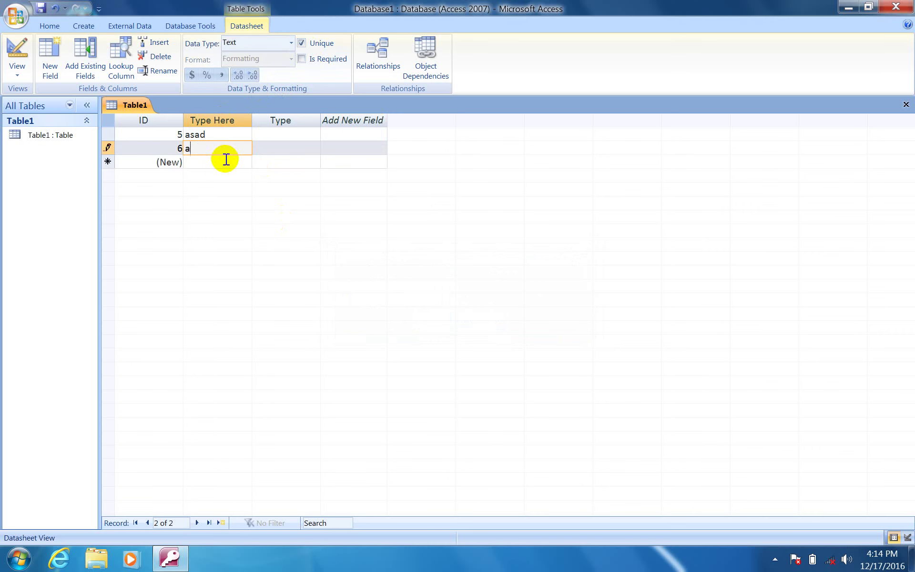
text(sad)
key(Tab)
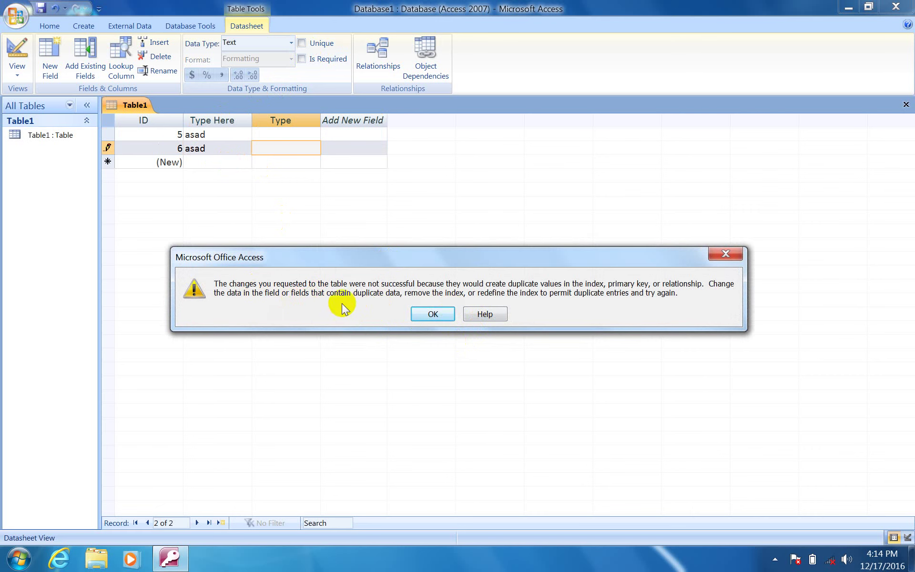
click(427, 312)
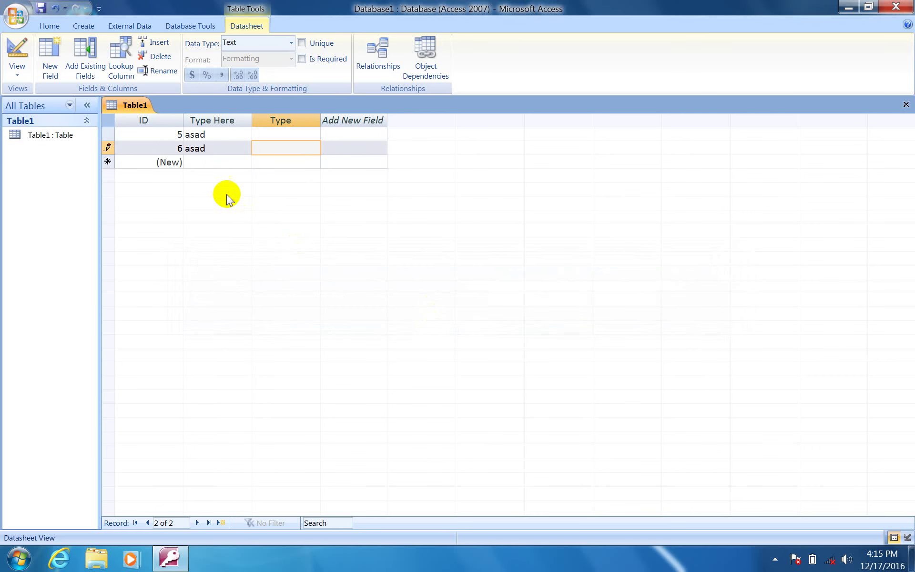
key(Escape)
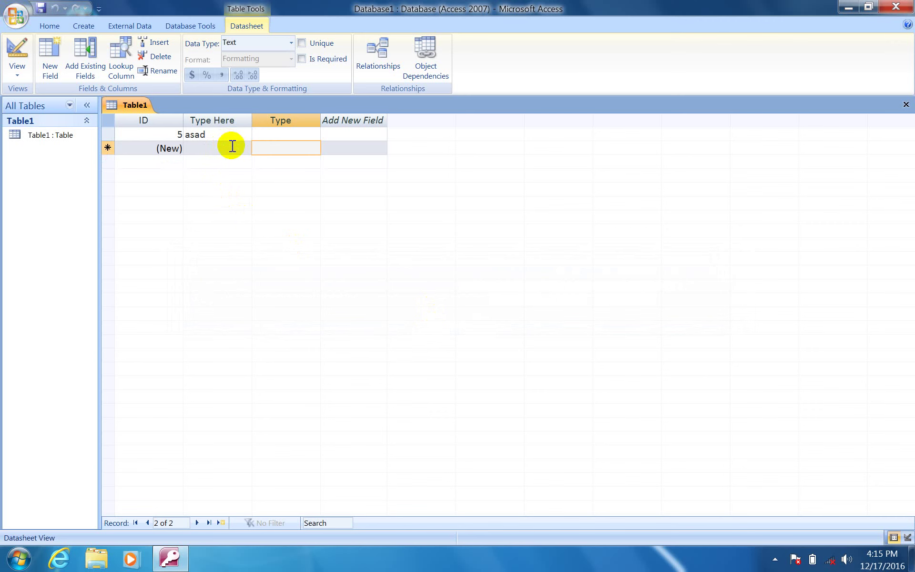
- Compare the Unique and Is Required settings of the Type Here and Type fields, and close Table1 without saving its design
click(229, 137)
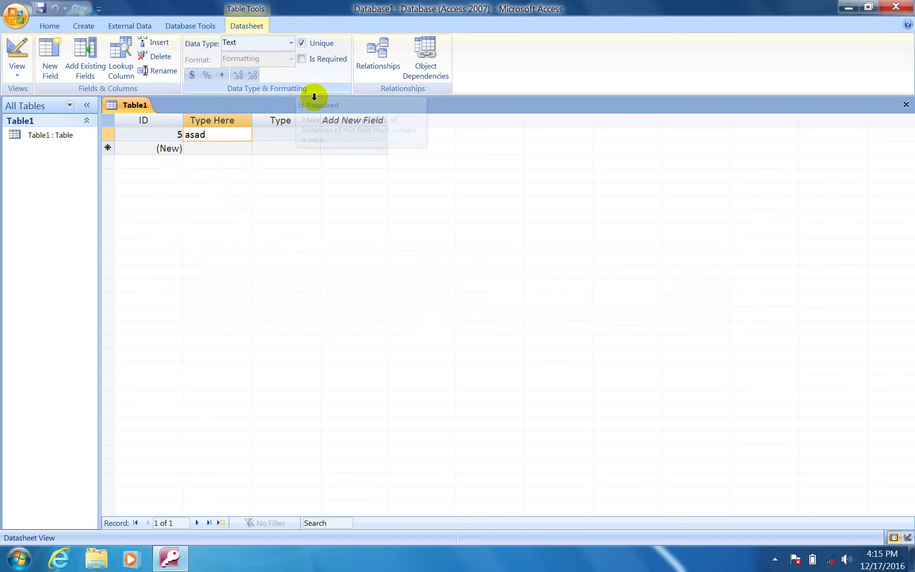
click(268, 135)
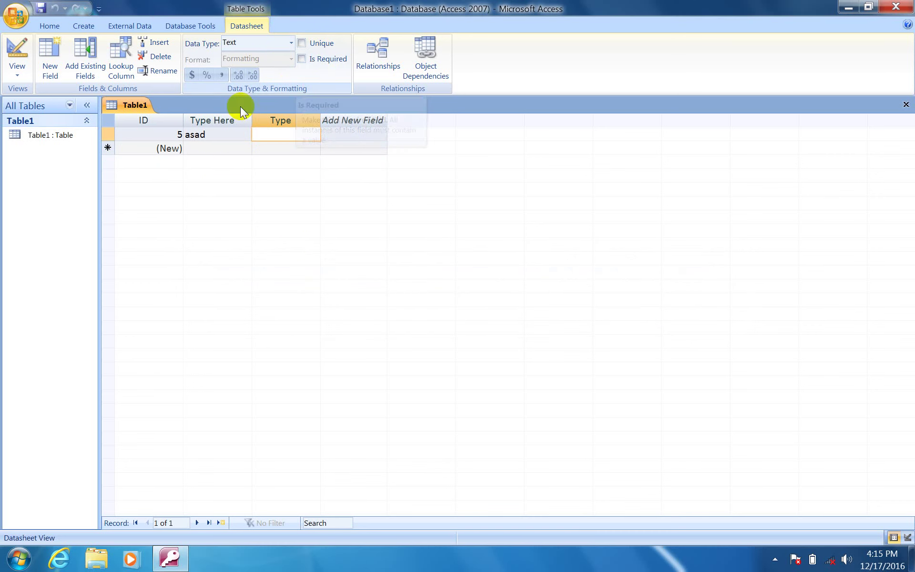
click(228, 135)
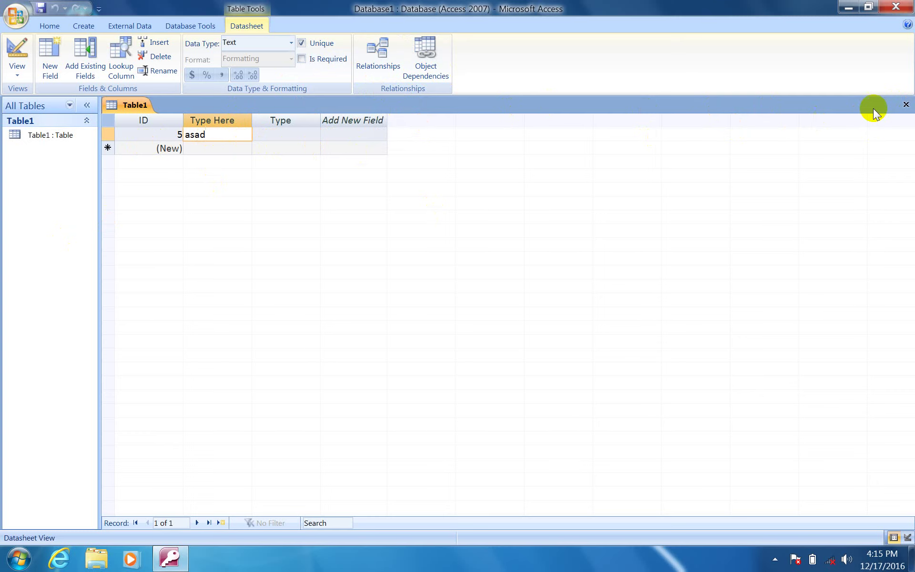
click(906, 104)
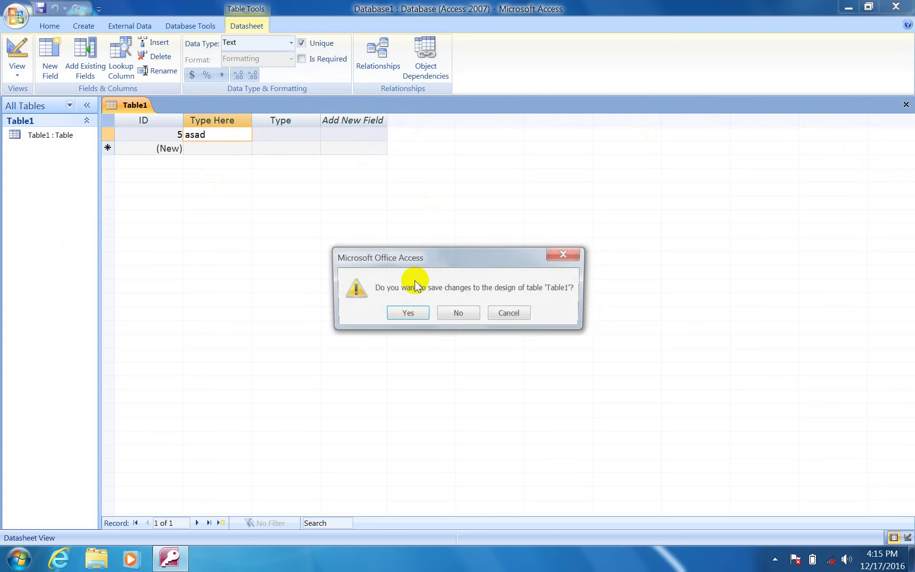
click(450, 317)
- Create a new blank table and open it in Design View, saving it as Table1
click(83, 25)
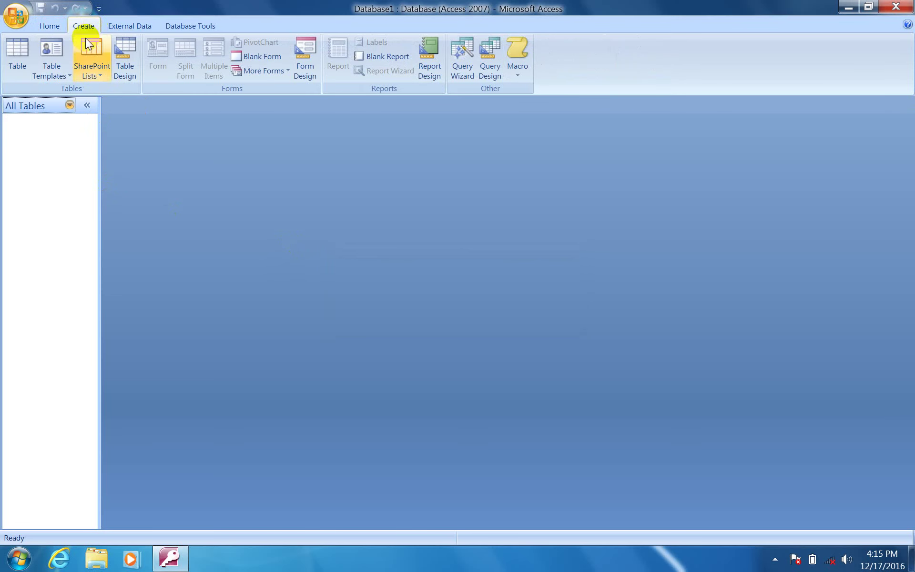
click(14, 53)
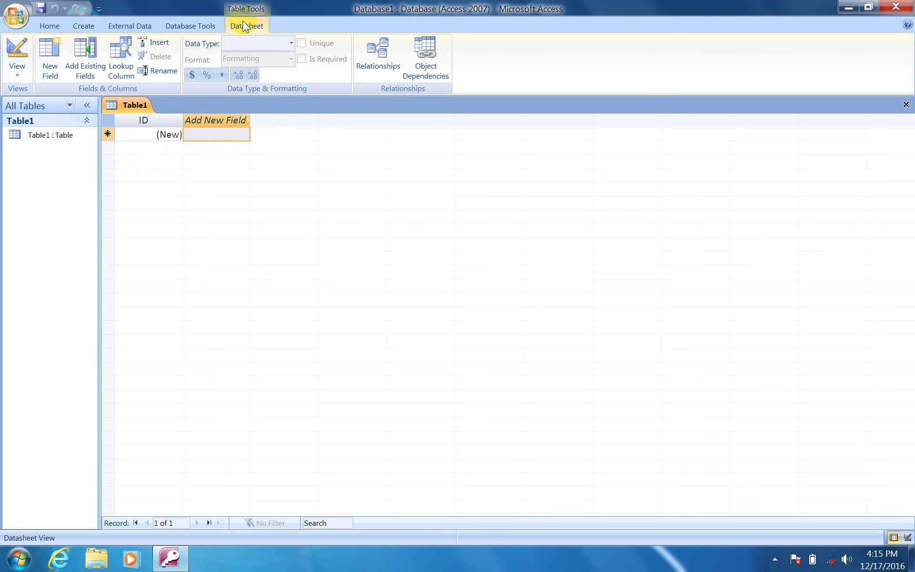
click(18, 50)
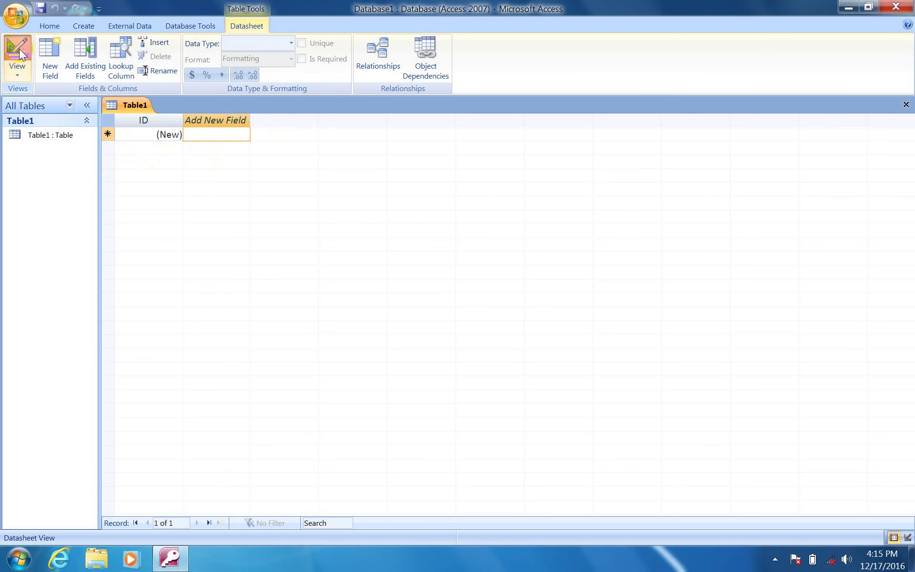
click(446, 219)
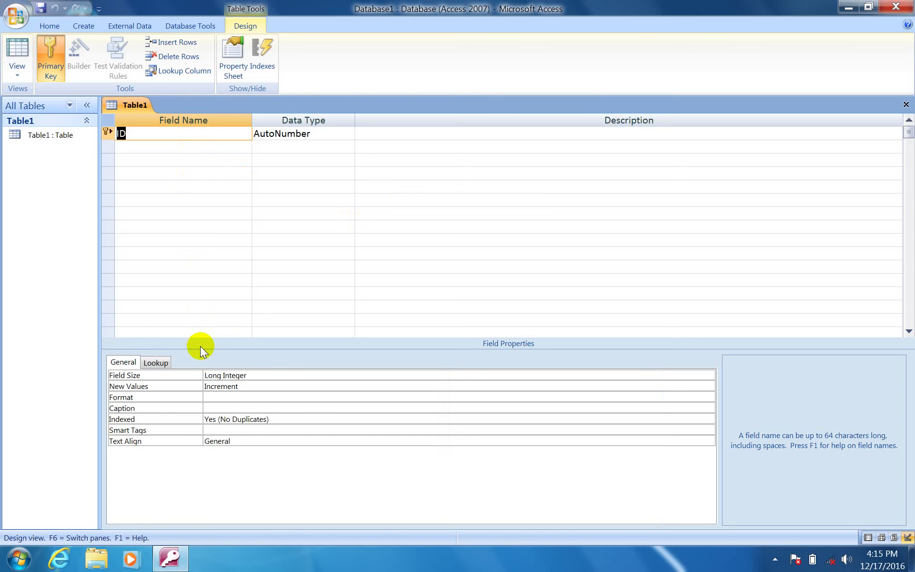
- Examine the data types offered for a new field and the ID field's definition, switching to Datasheet View and back to Design View
click(272, 146)
click(348, 146)
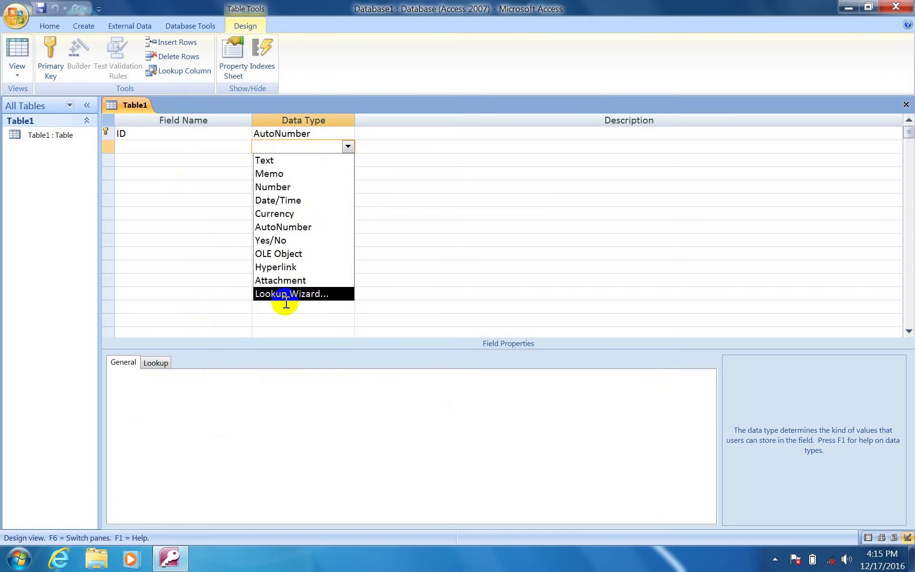
click(179, 142)
click(137, 133)
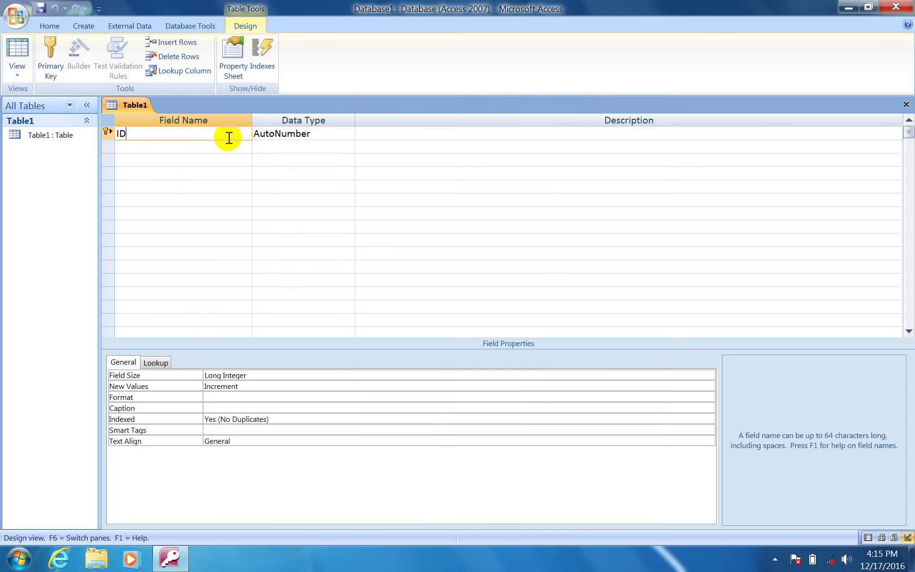
click(281, 134)
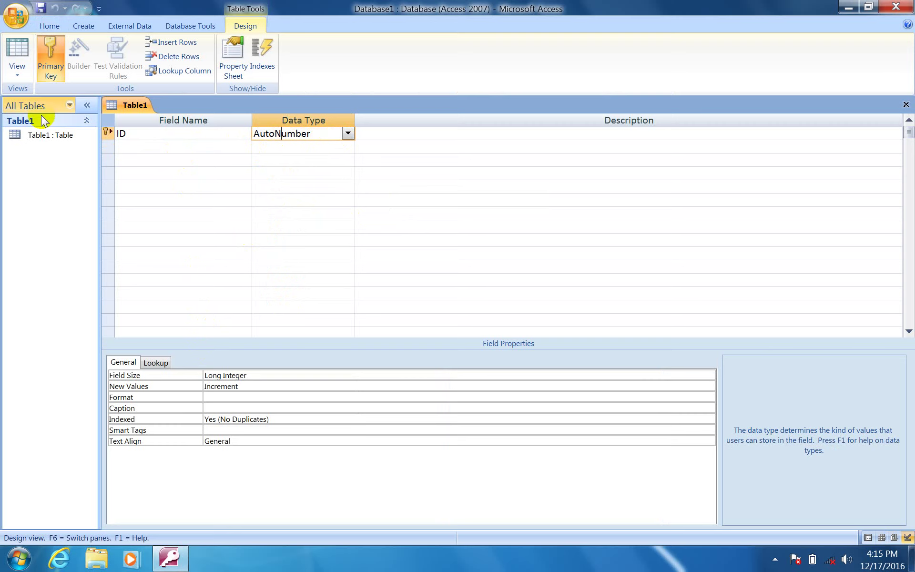
click(17, 50)
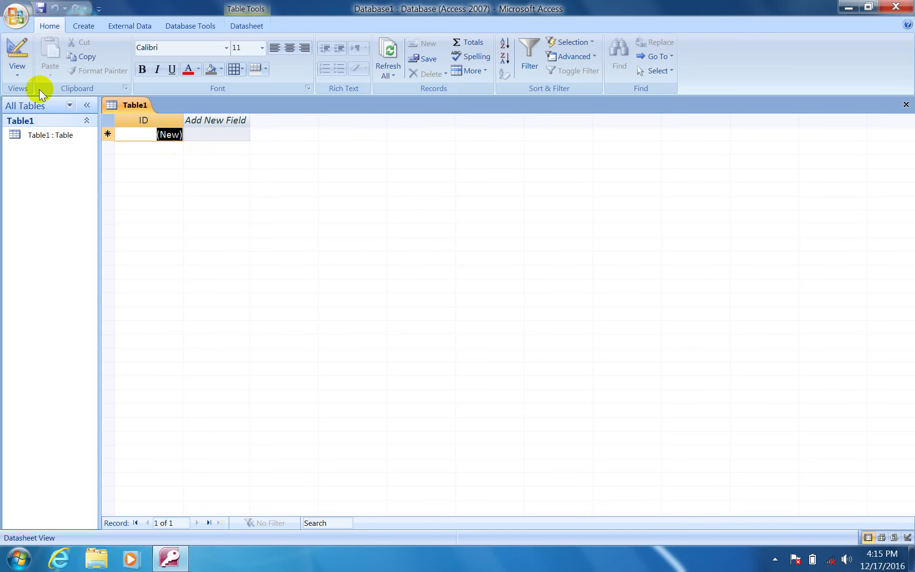
click(15, 53)
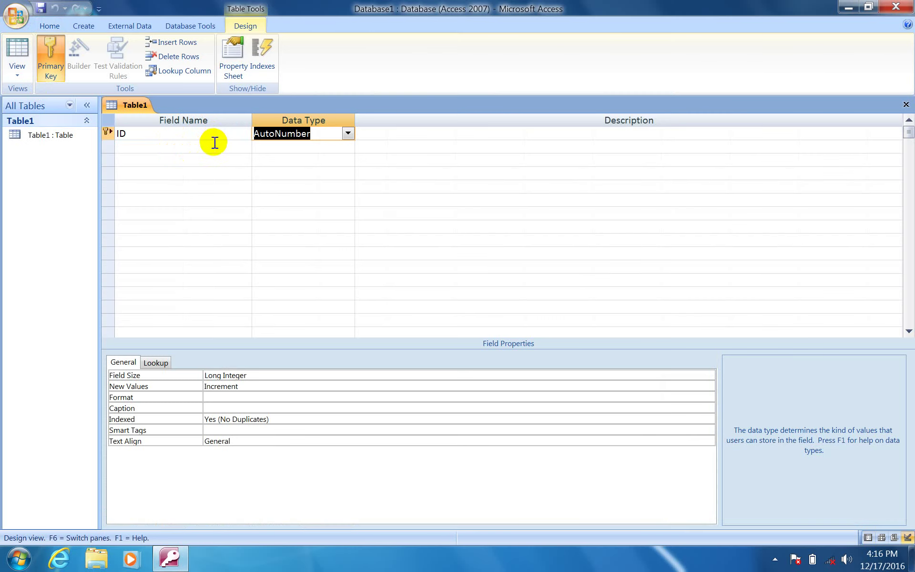
- Try the Text, Memo, Number and Date/Time data types on the unnamed second row, and look through the remaining types
click(218, 148)
click(299, 144)
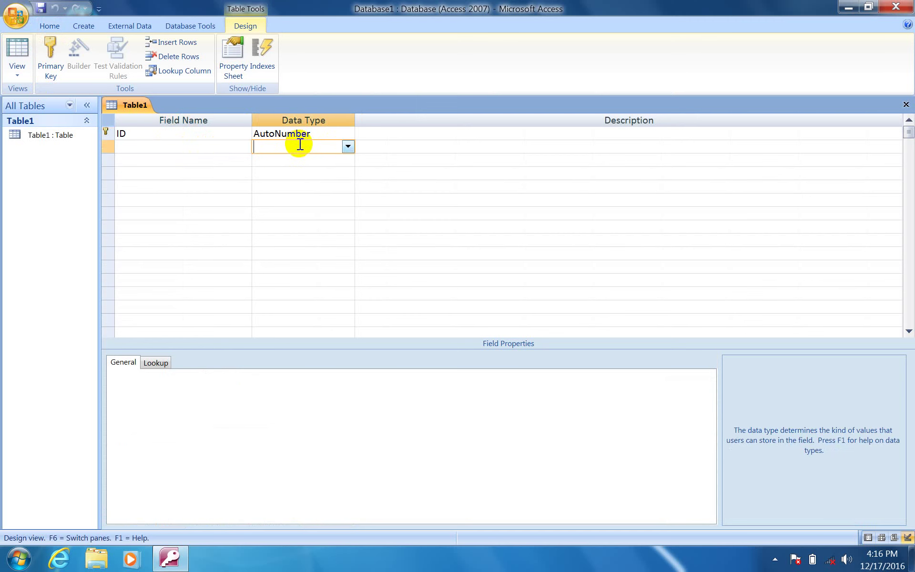
click(347, 146)
click(300, 164)
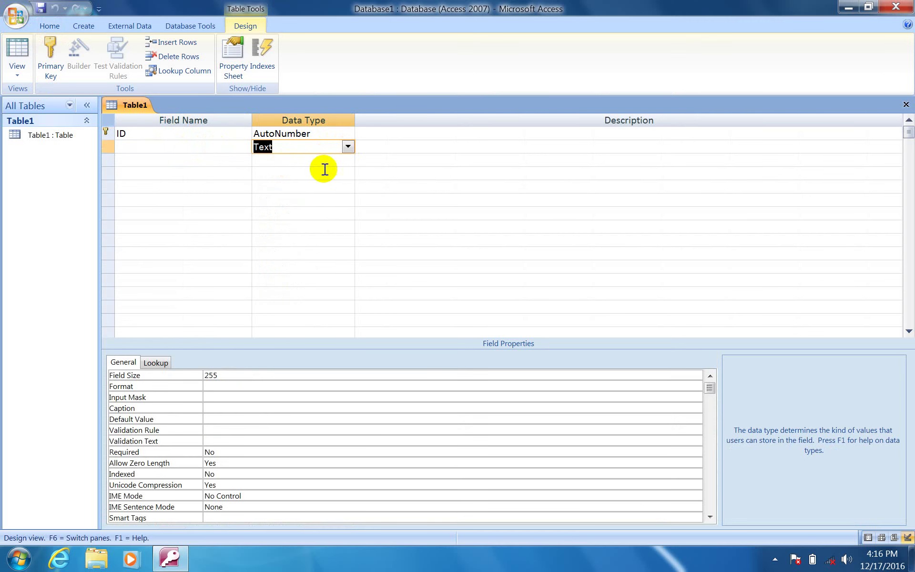
click(351, 147)
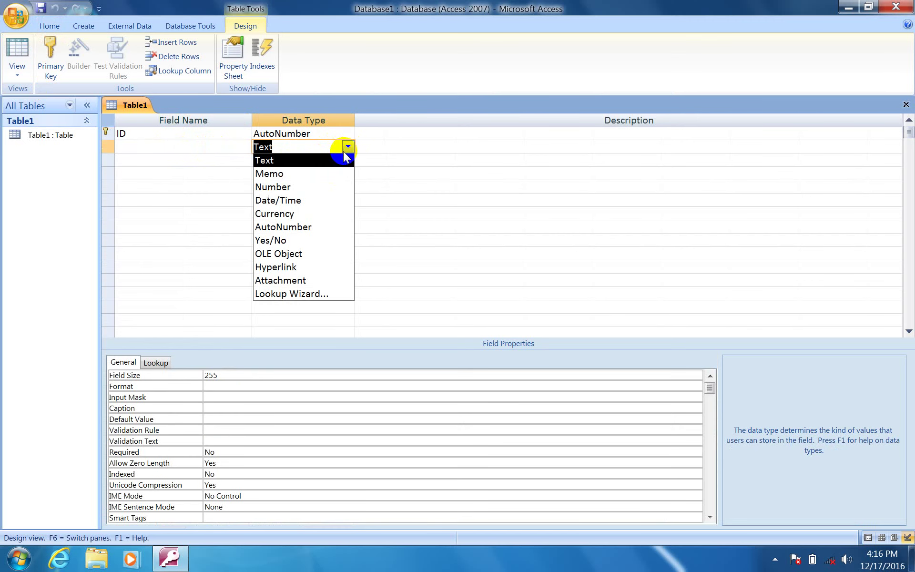
click(296, 174)
click(348, 147)
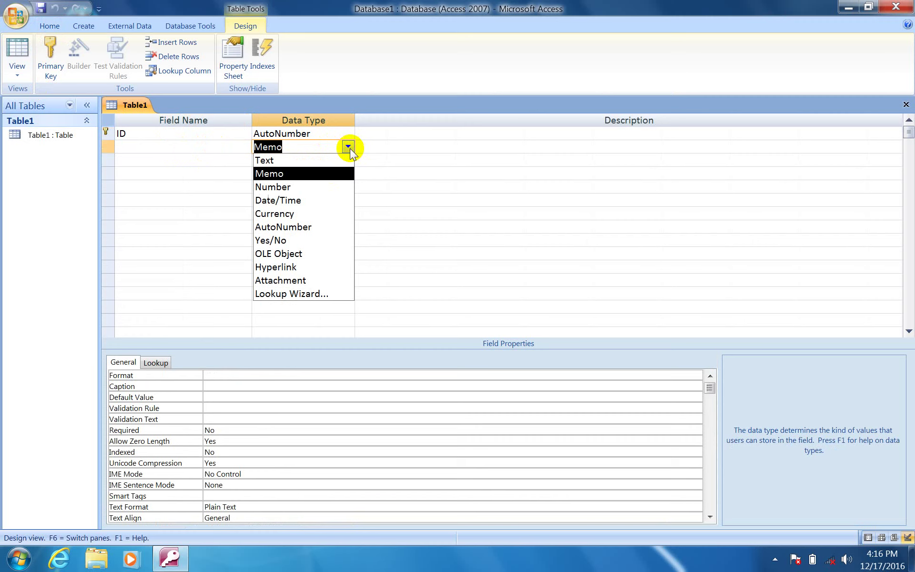
click(301, 186)
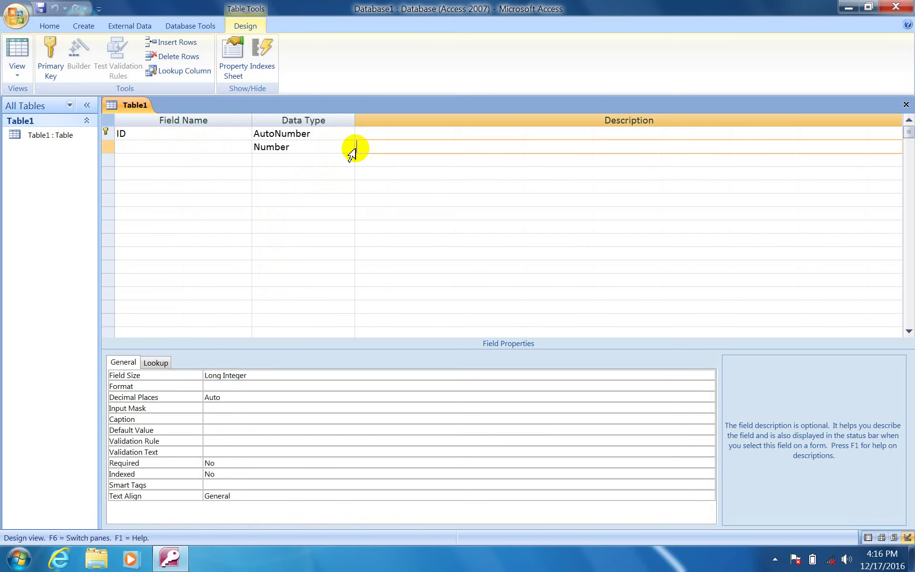
click(348, 148)
click(286, 204)
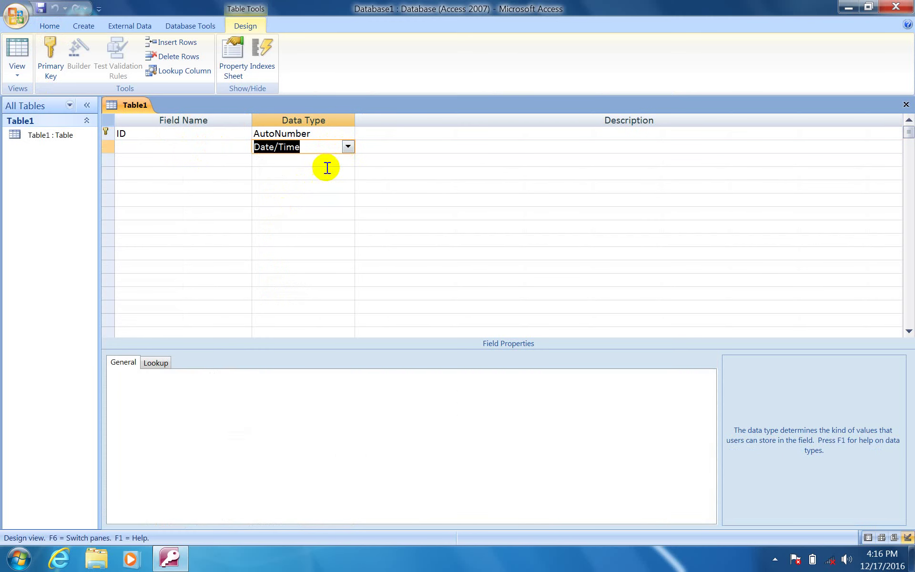
click(347, 148)
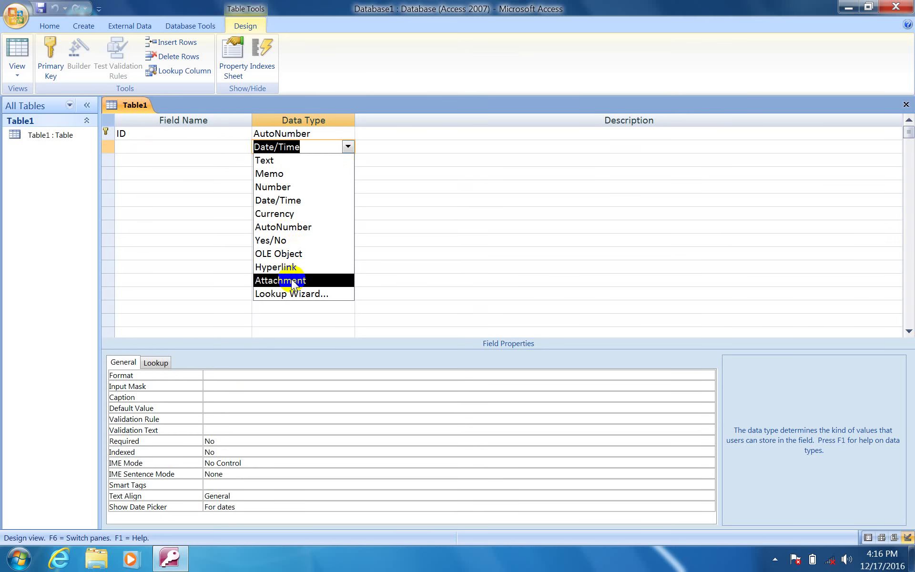
click(205, 136)
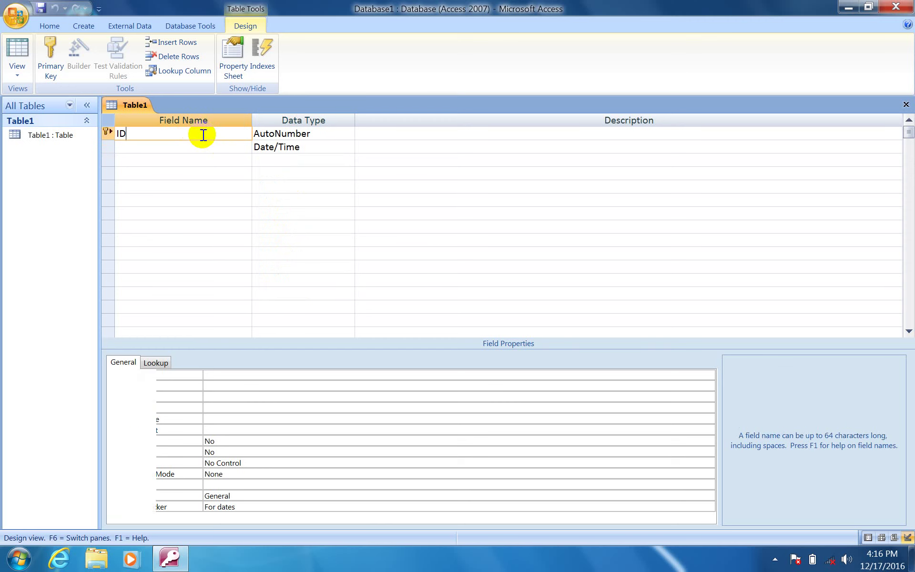
- Try to save the table with its unnamed Date/Time row and switch to Datasheet View
click(13, 50)
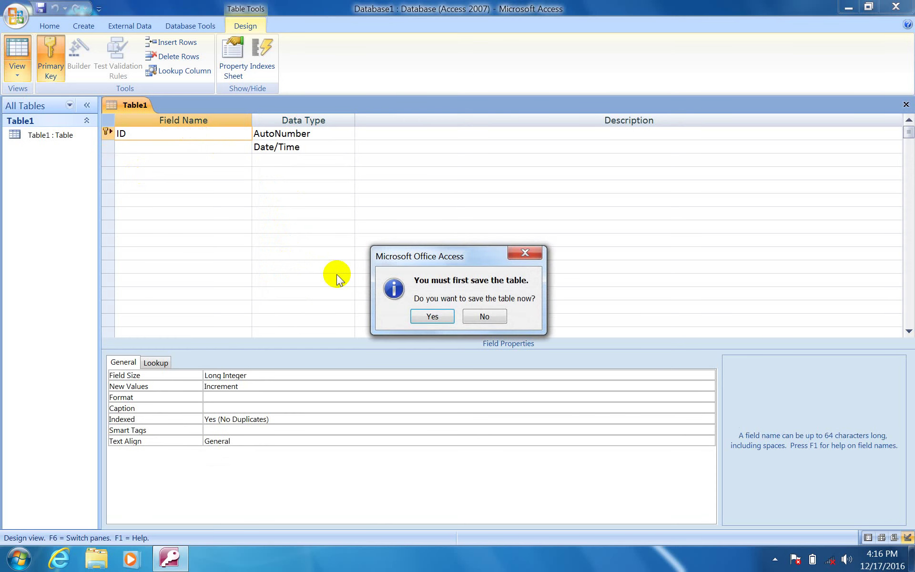
click(434, 315)
click(457, 325)
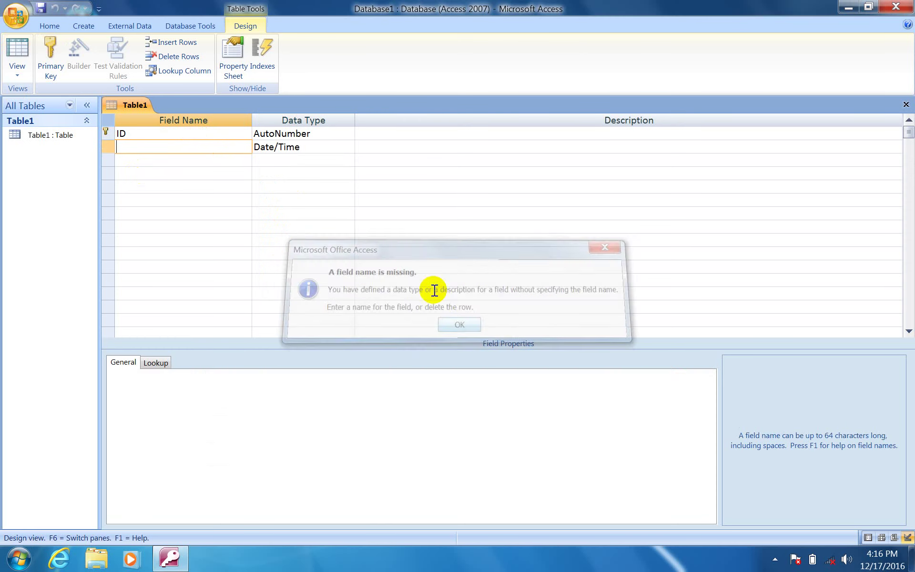
- Delete the ID field, including its primary key, and the unnamed Date/Time row from the table design
click(143, 168)
key(Delete)
click(431, 316)
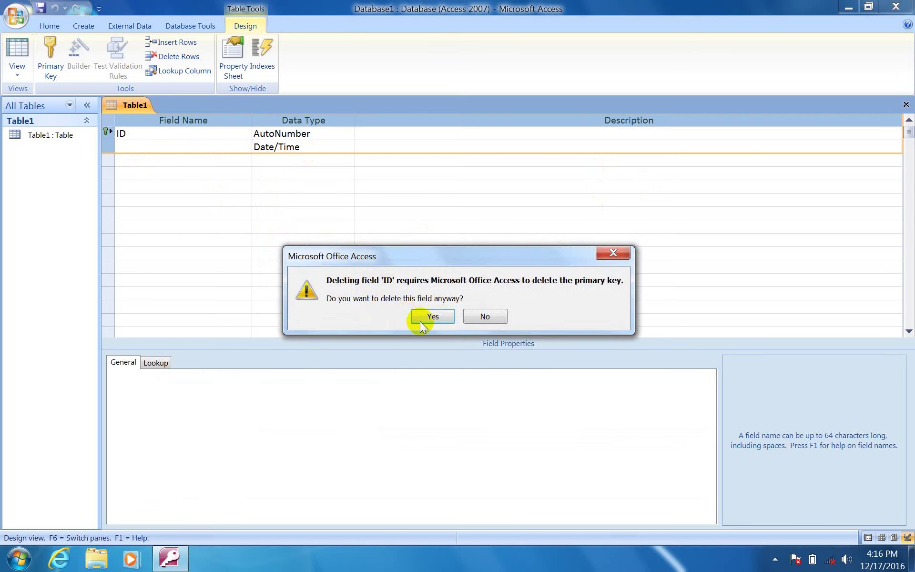
- Try to save the table design without any fields and switch to Datasheet View
click(17, 52)
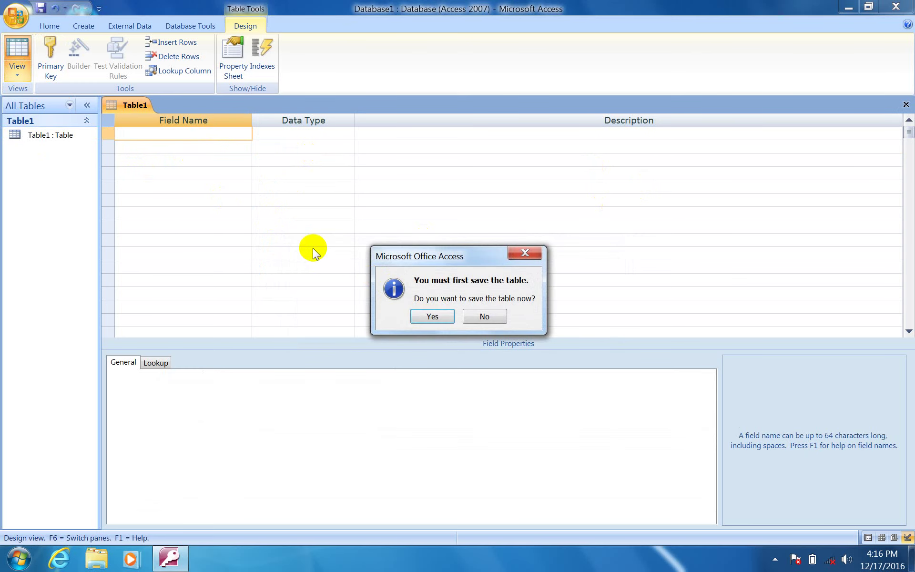
click(434, 315)
click(444, 323)
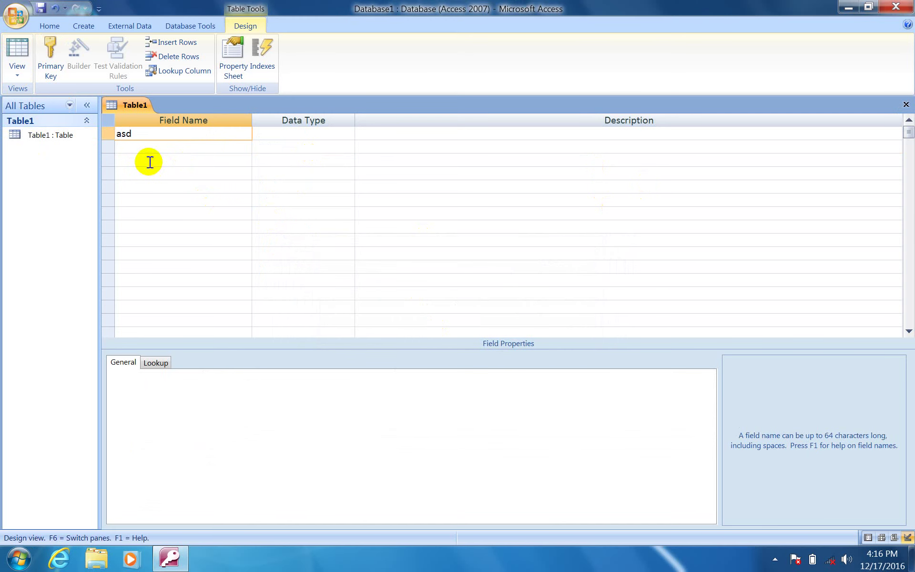
- Add a Text field named asd, save the table, and show it in Datasheet View
key(Tab)
key(Tab)
click(13, 61)
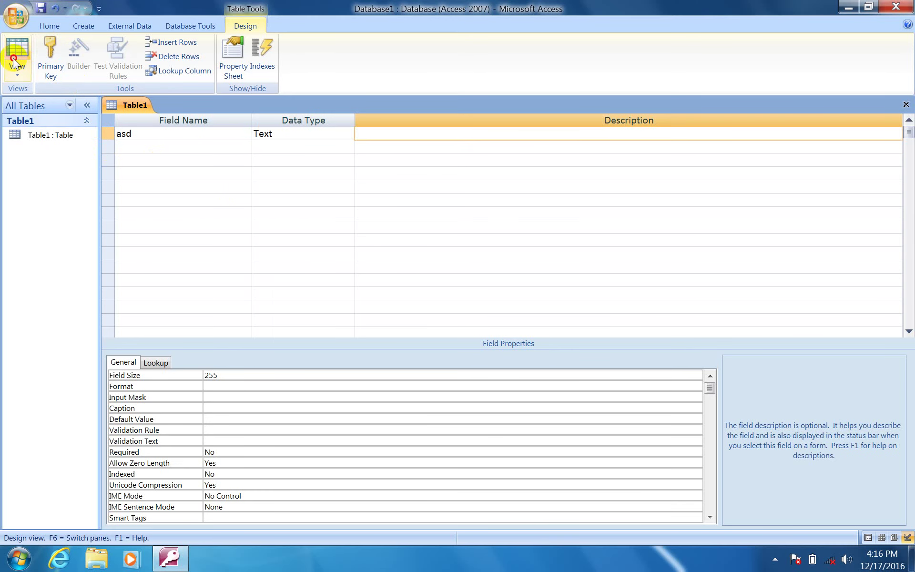
click(412, 309)
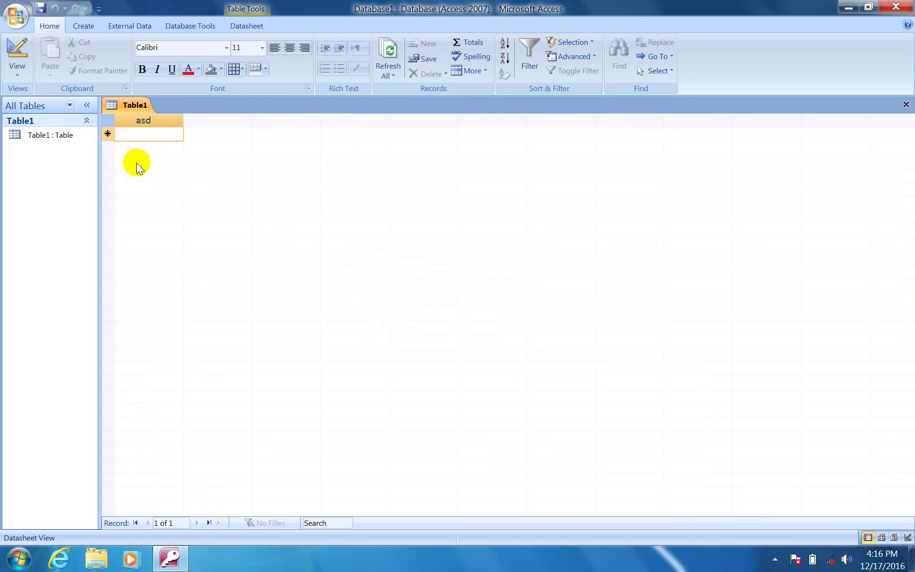
- View the datasheet tools for the asd field and return Table1 to Design View
click(245, 25)
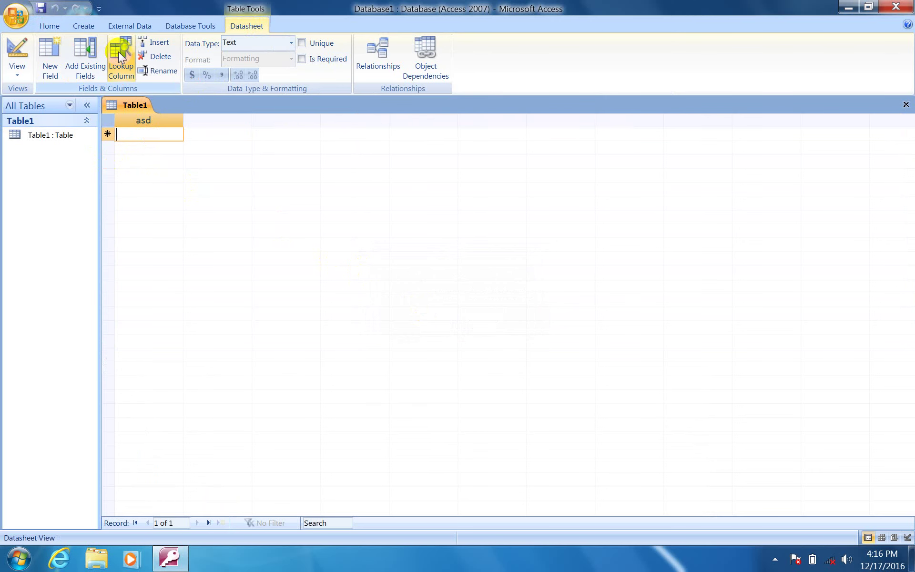
click(17, 52)
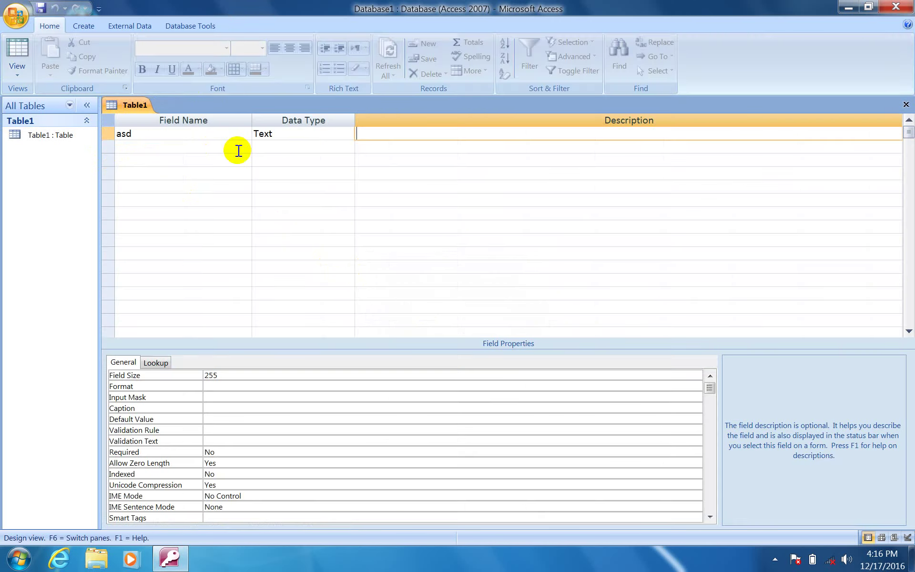
- Rename the asd field to Course and start the Lookup Wizard as its data type
click(306, 134)
drag(162, 127, 119, 129)
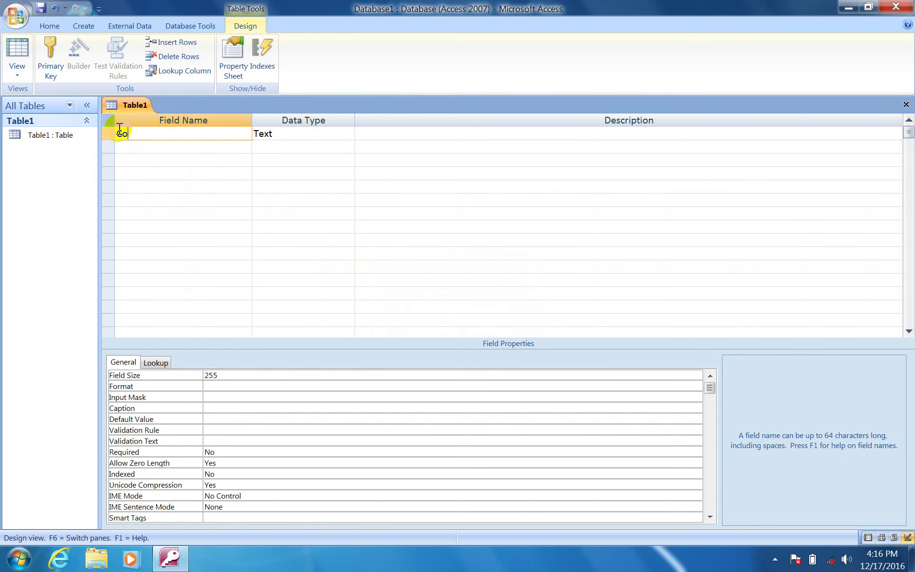
key(Tab)
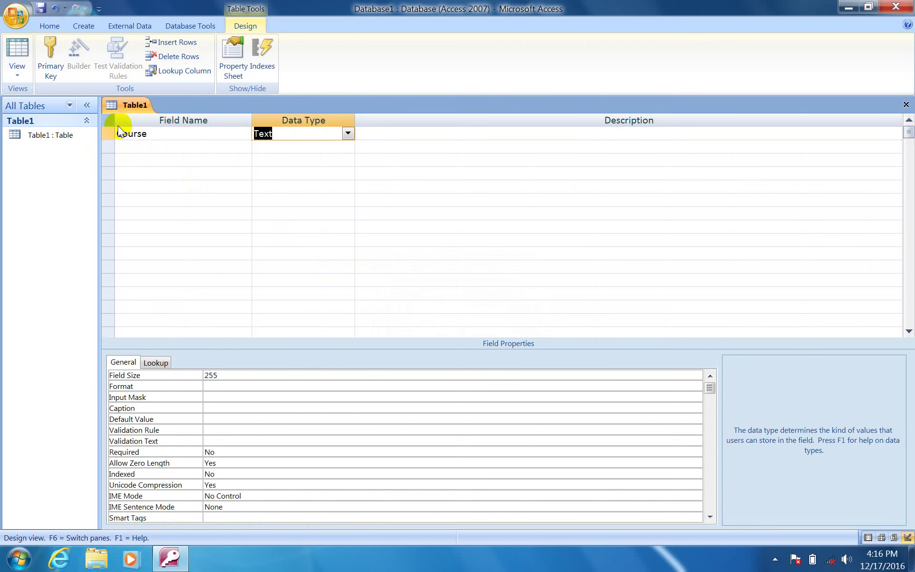
text(lookup Wizard...)
key(Return)
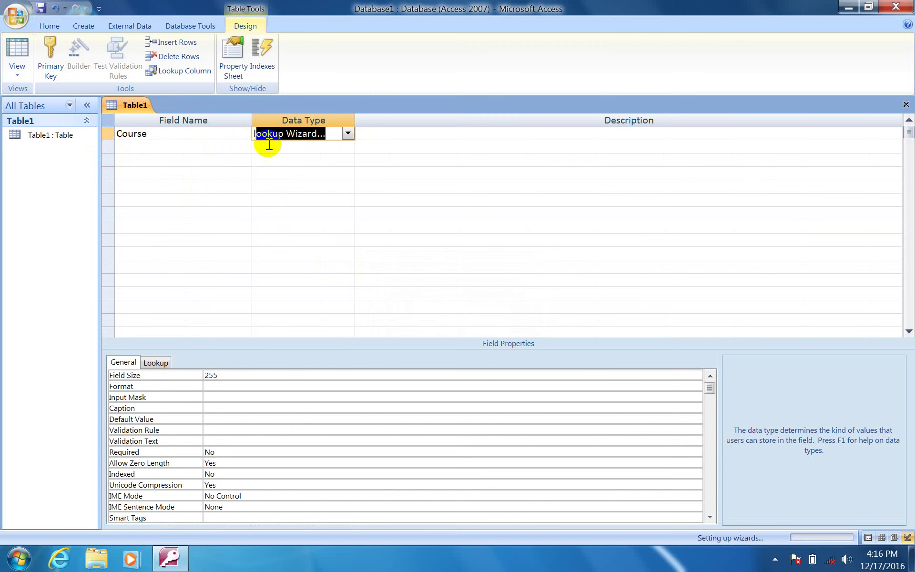
- Choose to type in the lookup column's values instead of looking them up in a table or query, and continue
click(461, 200)
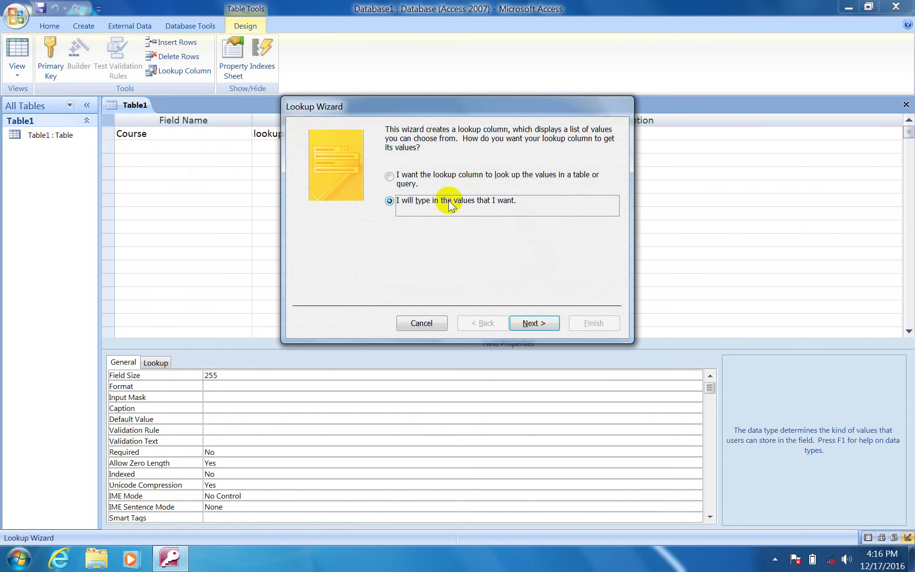
click(440, 190)
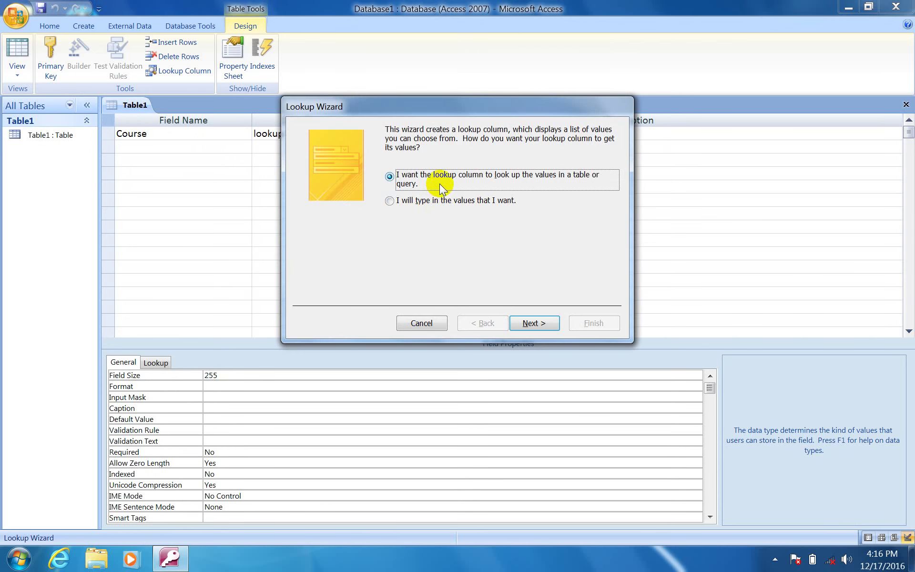
click(437, 200)
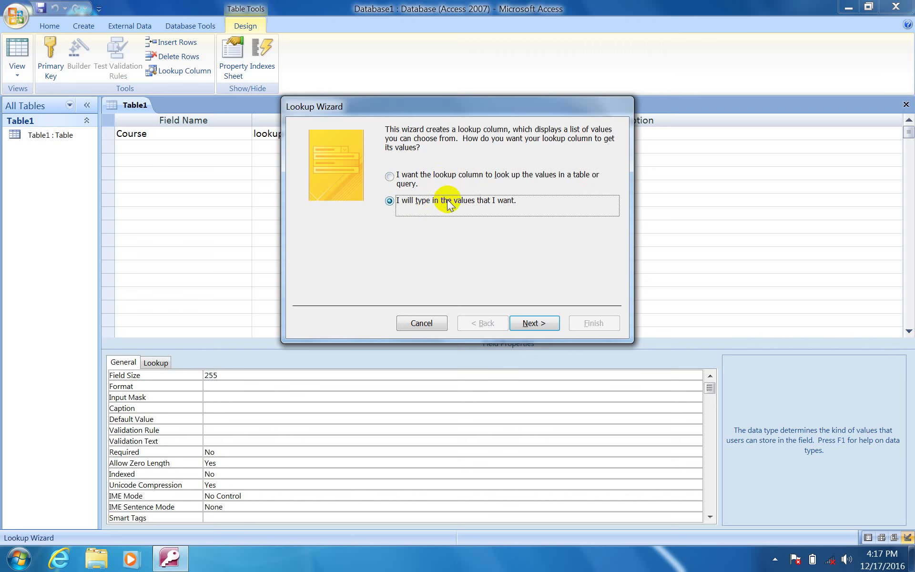
click(523, 324)
- Enter word, excel and access as the lookup values in one column and finish the wizard with the label Course
click(326, 212)
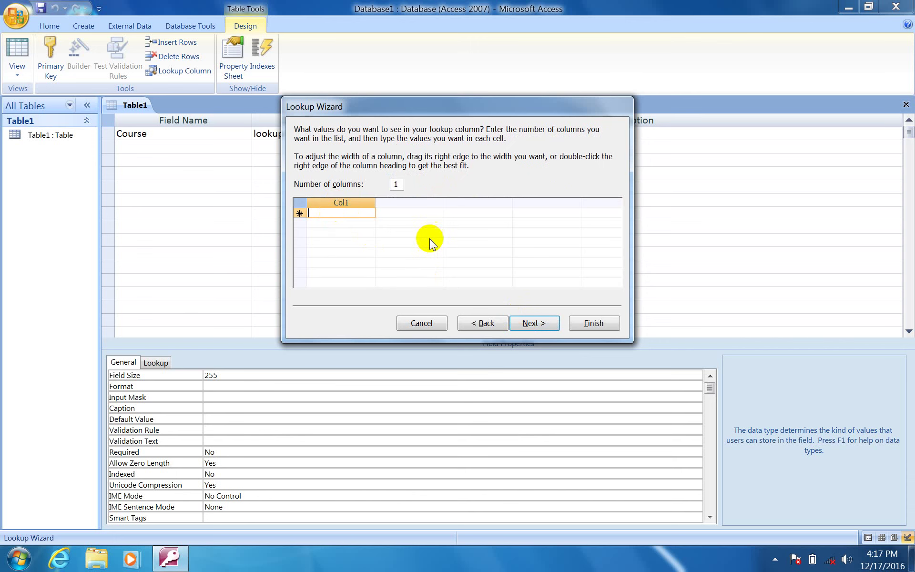
text(word)
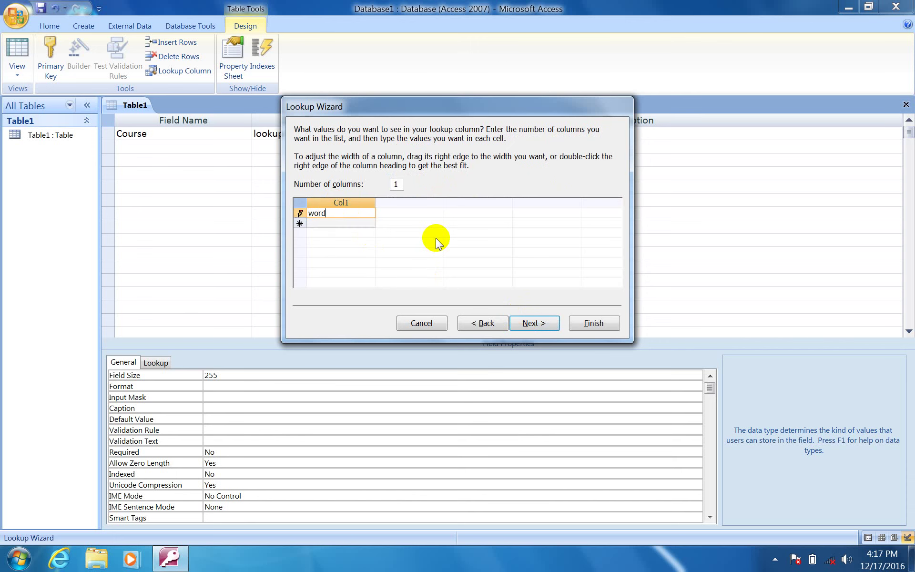
key(Tab)
text(excel)
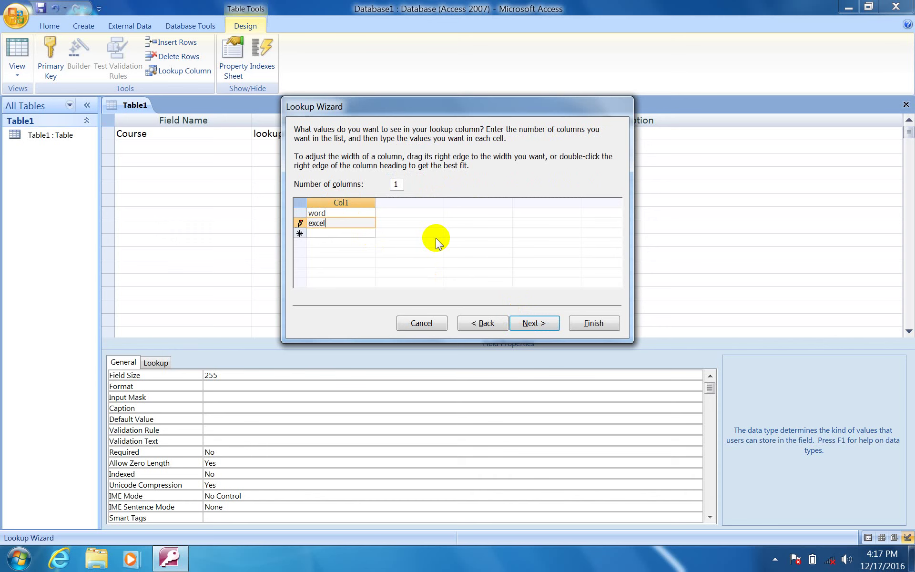
key(Tab)
text(acc)
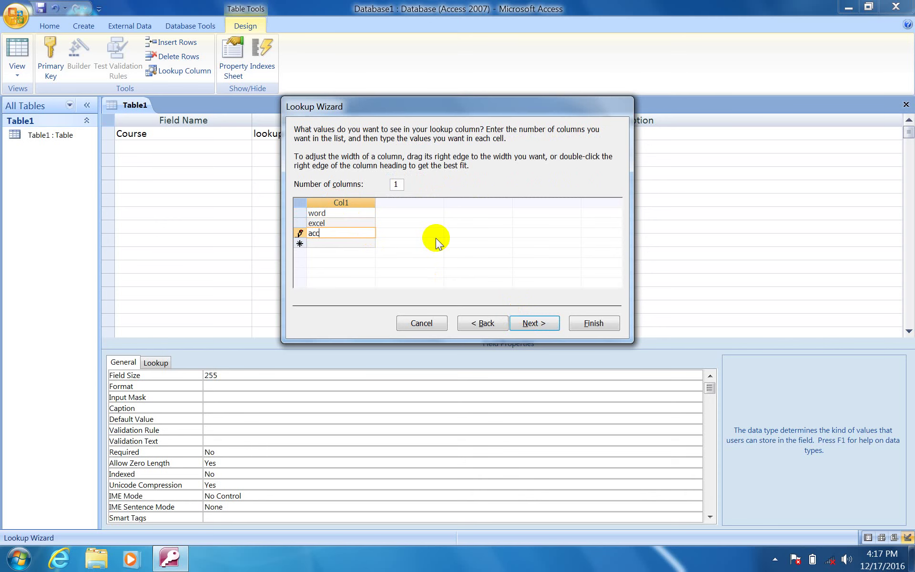
text(ess)
click(534, 323)
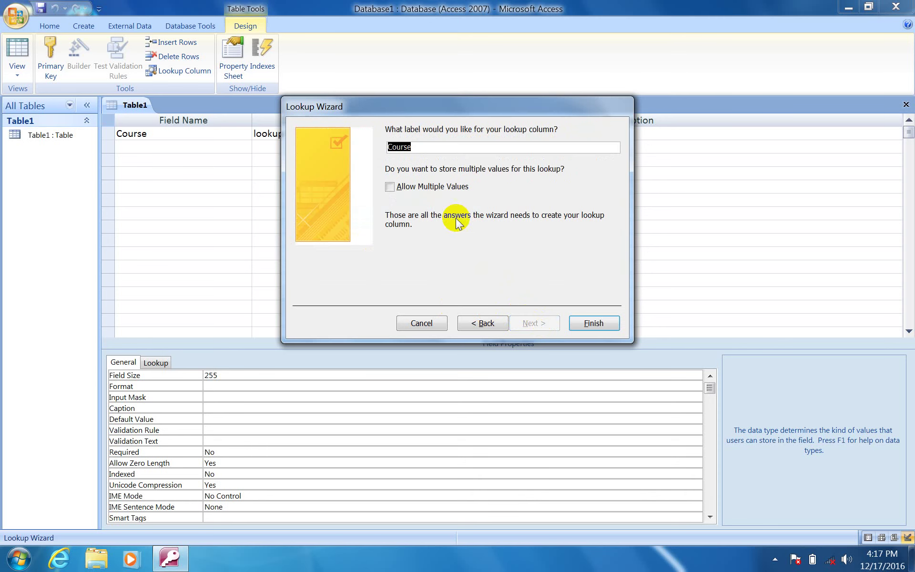
click(587, 323)
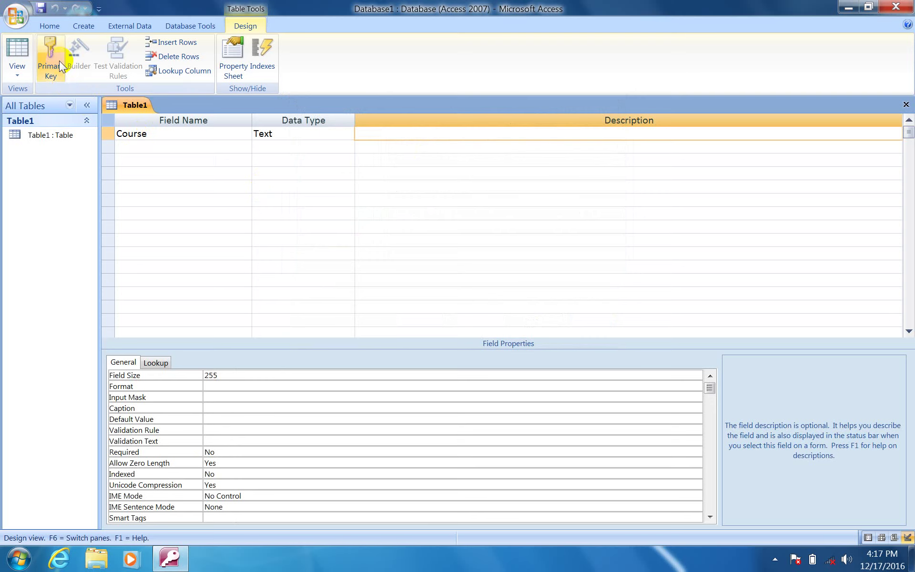
- Show Table1 in Datasheet View and choose word from the Course list in the first record
click(17, 50)
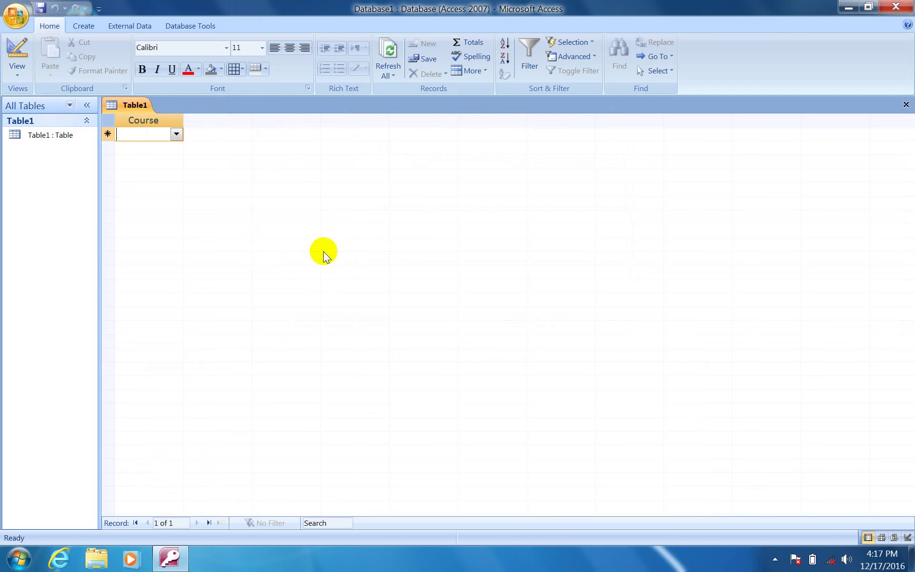
click(177, 135)
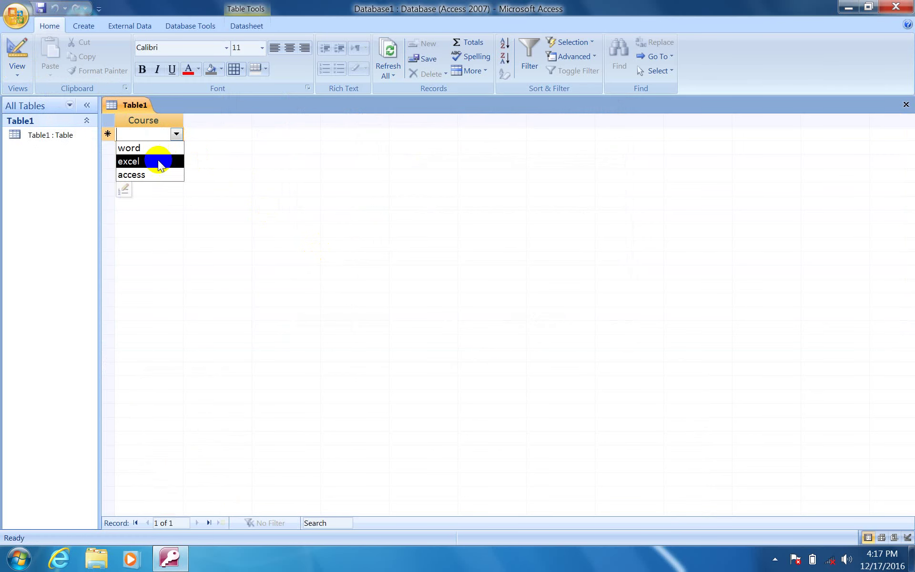
click(159, 153)
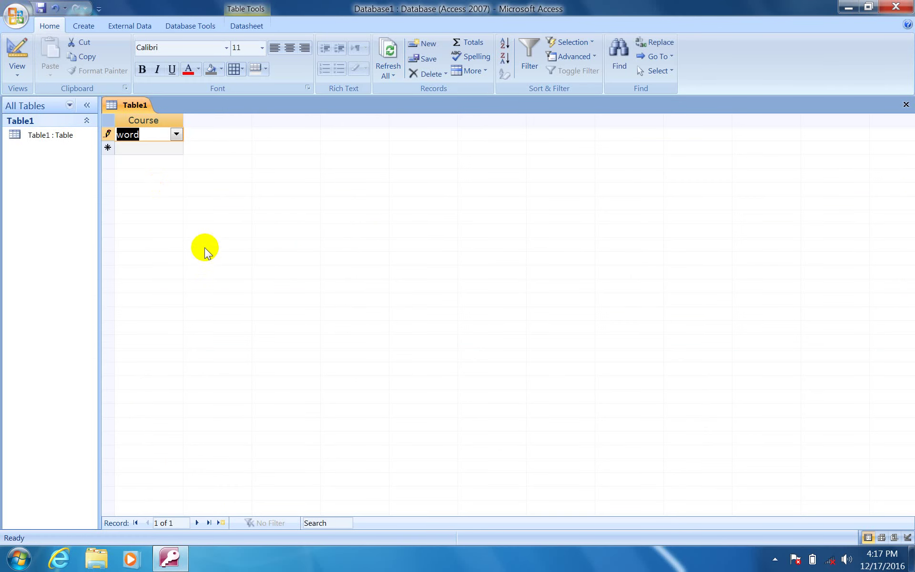
- View the data type options of the Course field in Design View and close Table1
click(17, 50)
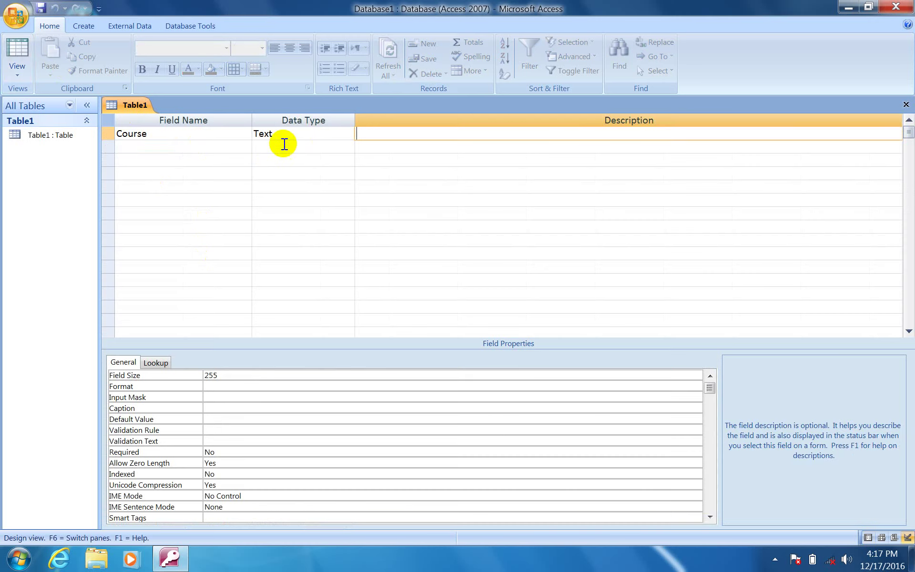
click(297, 138)
click(347, 133)
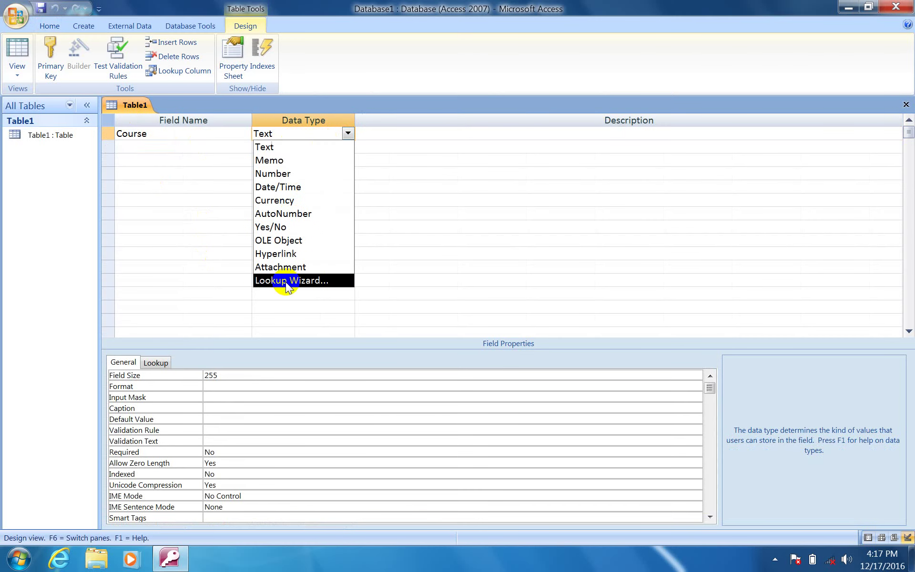
click(190, 134)
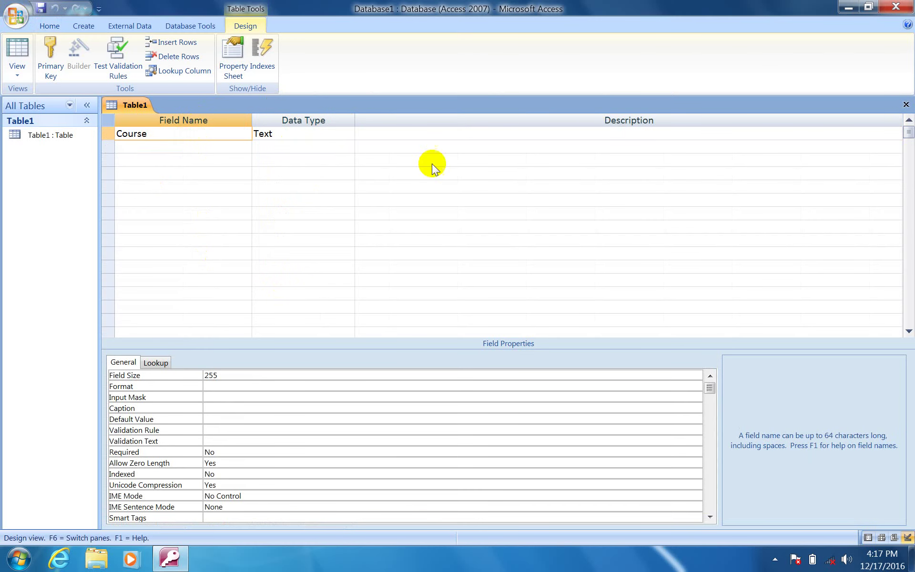
click(906, 104)
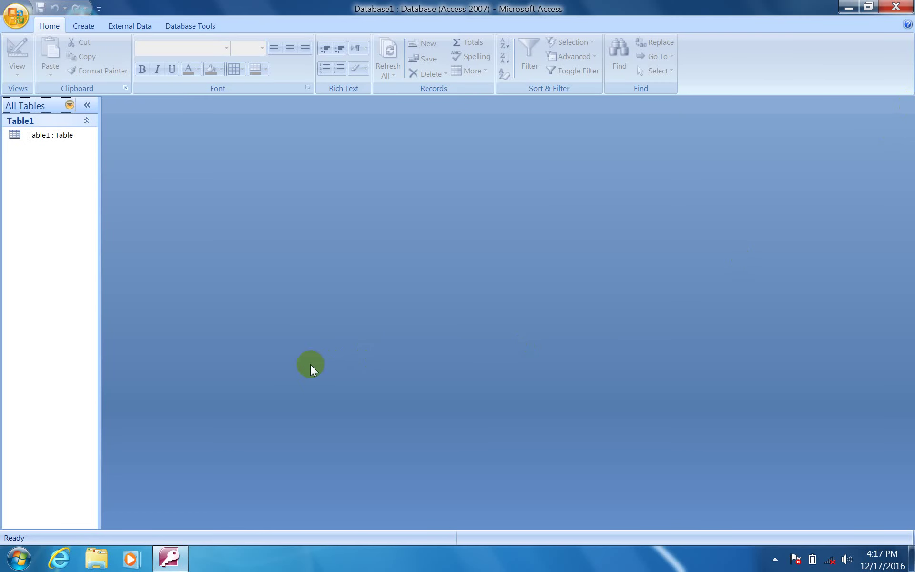